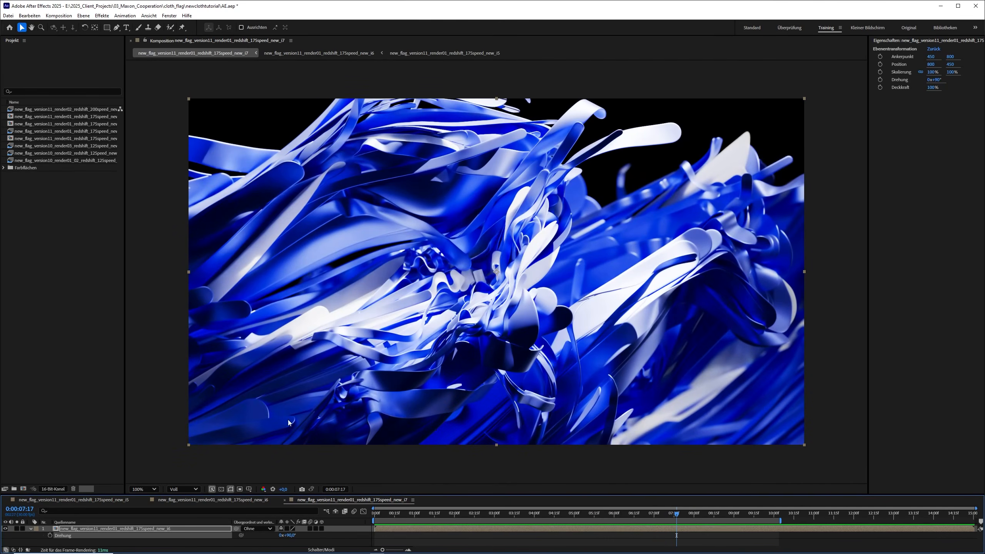
Scrub through the flag render in After Effects, then switch to Cinema 4D and scrub the cloth simulation.
{"action": "left_click_drag", "start_coordinate": [673, 514], "coordinate": [536, 515]}
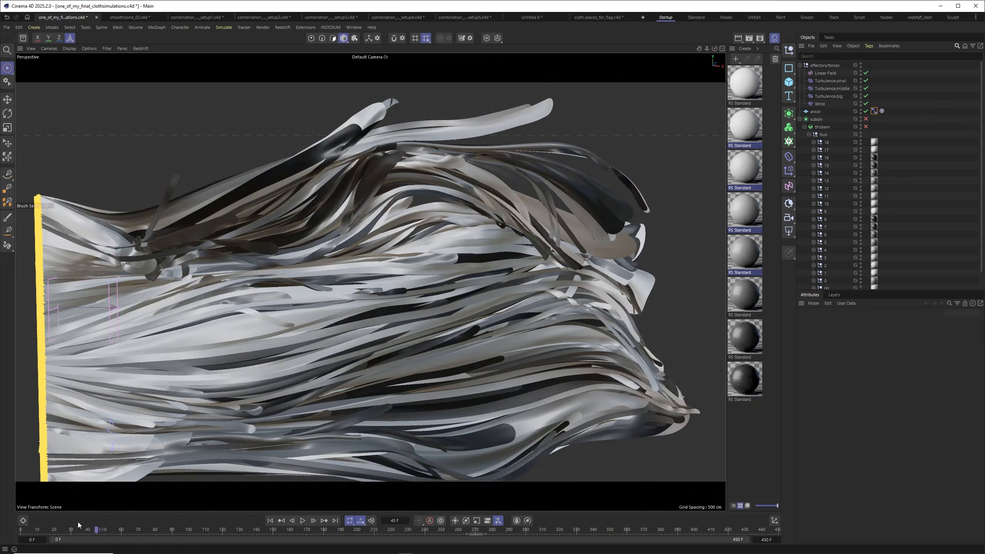
{"action": "left_click_drag", "start_coordinate": [39, 530], "coordinate": [262, 524]}
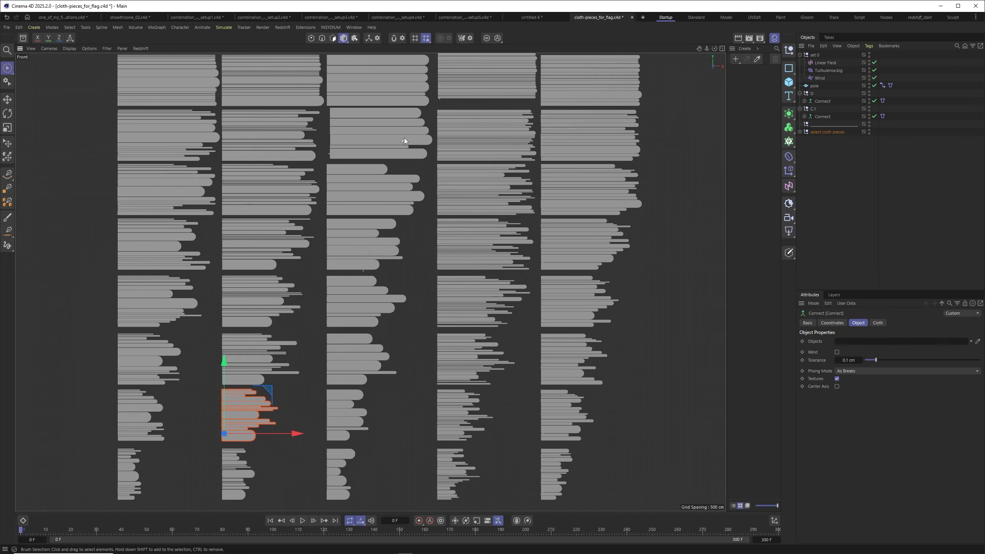
Examine the rows of pre-made cloth pieces in cloth-pieces_for_flag.c4d, selecting individual pieces in several columns.
{"action": "middle_click_drag", "start_coordinate": [298, 156], "coordinate": [299, 151], "text": "alt"}
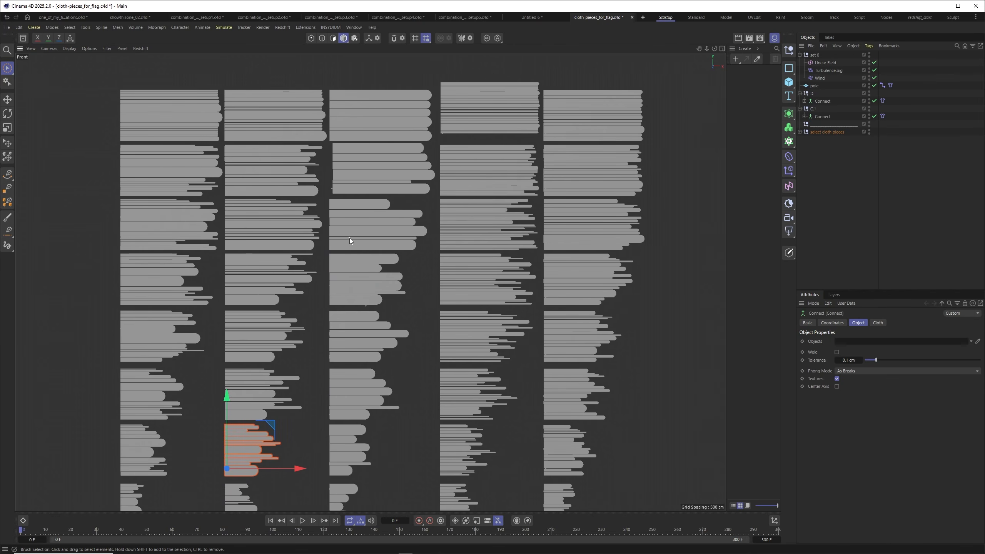
{"action": "scroll", "coordinate": [351, 238], "scroll_direction": "up", "scroll_amount": 5}
{"action": "scroll", "coordinate": [349, 227], "scroll_direction": "up", "scroll_amount": 2}
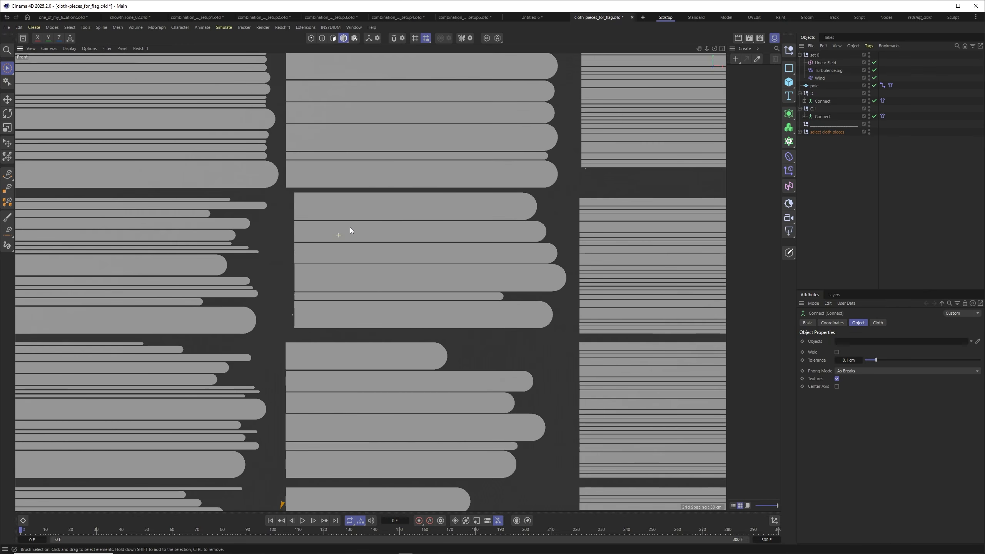
{"action": "scroll", "coordinate": [331, 235], "scroll_direction": "down", "scroll_amount": 5}
{"action": "middle_click_drag", "start_coordinate": [372, 236], "coordinate": [386, 218], "text": "alt"}
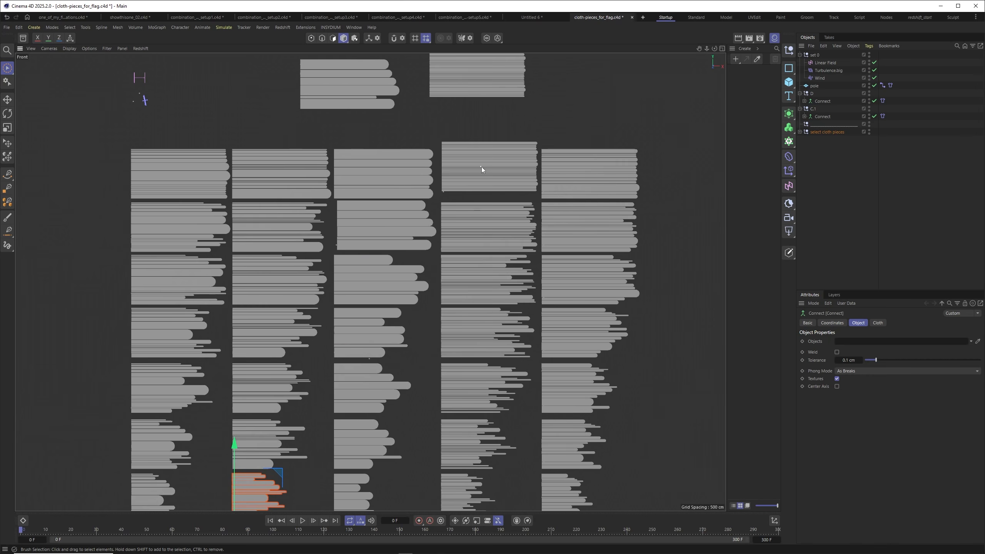
{"action": "left_click", "coordinate": [481, 167]}
{"action": "middle_click_drag", "start_coordinate": [490, 144], "coordinate": [500, 123], "text": "alt"}
{"action": "left_click", "coordinate": [385, 202]}
{"action": "middle_click_drag", "start_coordinate": [256, 337], "coordinate": [281, 305], "text": "alt"}
{"action": "left_click", "coordinate": [279, 302]}
{"action": "left_click", "coordinate": [290, 332]}
{"action": "middle_click_drag", "start_coordinate": [397, 408], "coordinate": [391, 284], "text": "alt"}
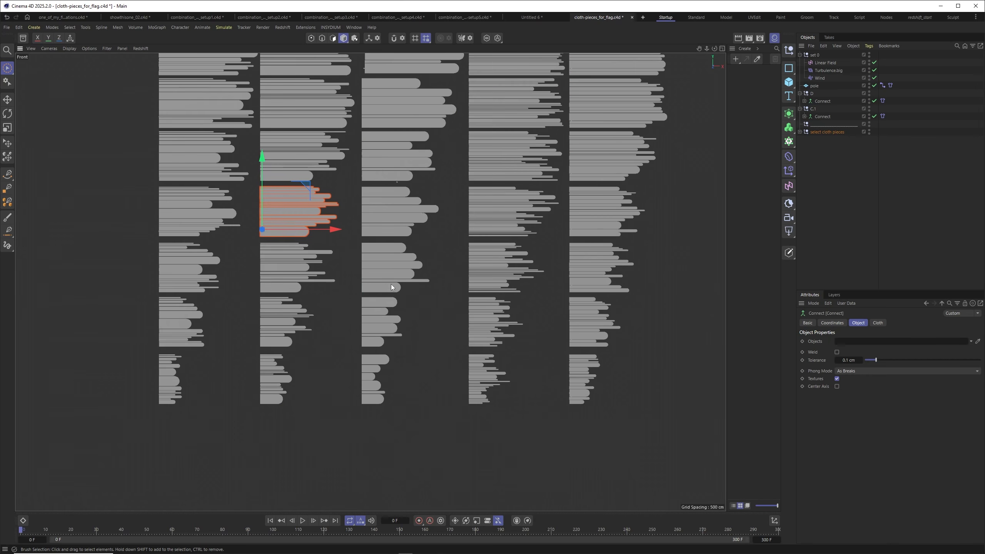
{"action": "left_click", "coordinate": [378, 316]}
{"action": "left_click", "coordinate": [486, 314]}
{"action": "middle_click_drag", "start_coordinate": [446, 218], "coordinate": [484, 294], "text": "alt"}
Switch to the final cloth simulations file, scrub to frame 45 and inspect the layered strips from another angle.
{"action": "left_click", "coordinate": [63, 17]}
{"action": "left_click_drag", "start_coordinate": [236, 234], "coordinate": [213, 246], "text": "alt"}
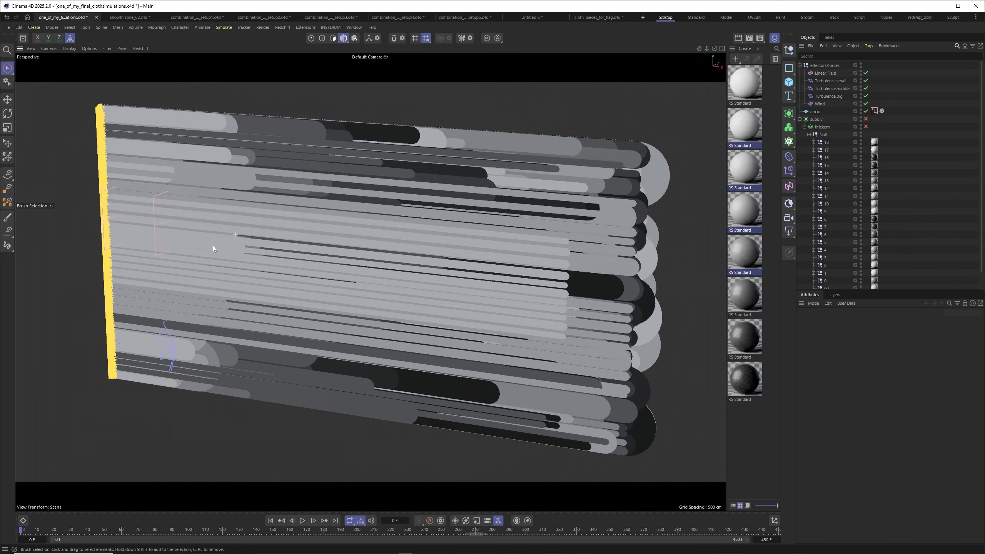
{"action": "left_click_drag", "start_coordinate": [44, 533], "coordinate": [101, 535]}
{"action": "left_click_drag", "start_coordinate": [261, 292], "coordinate": [363, 223], "text": "alt"}
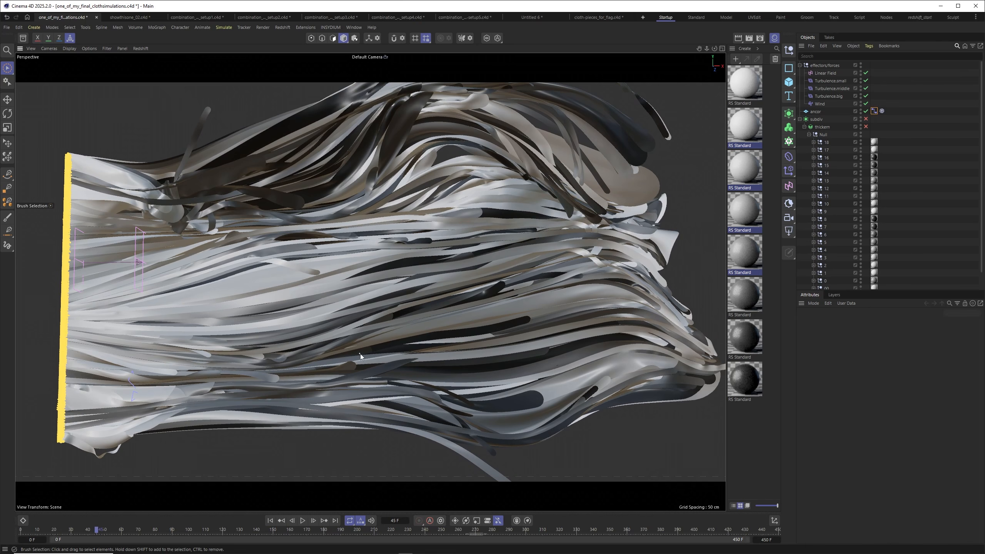
Read the Patreon post "40 Cloth Elements Starting File" in the browser, then return to the cloth pieces in Cinema 4D for a closer view.
{"action": "left_click", "coordinate": [234, 551]}
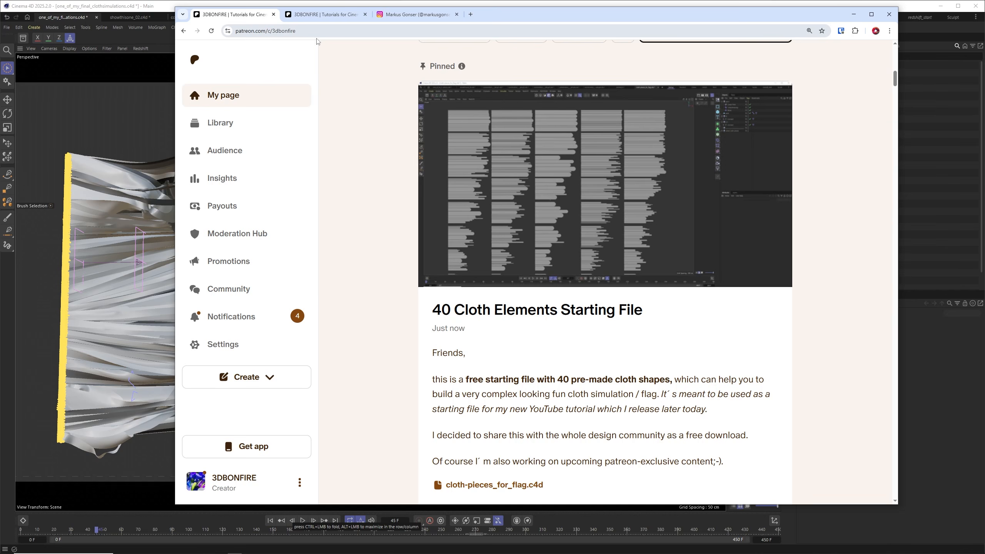
{"action": "scroll", "coordinate": [627, 312], "scroll_direction": "down", "scroll_amount": 1}
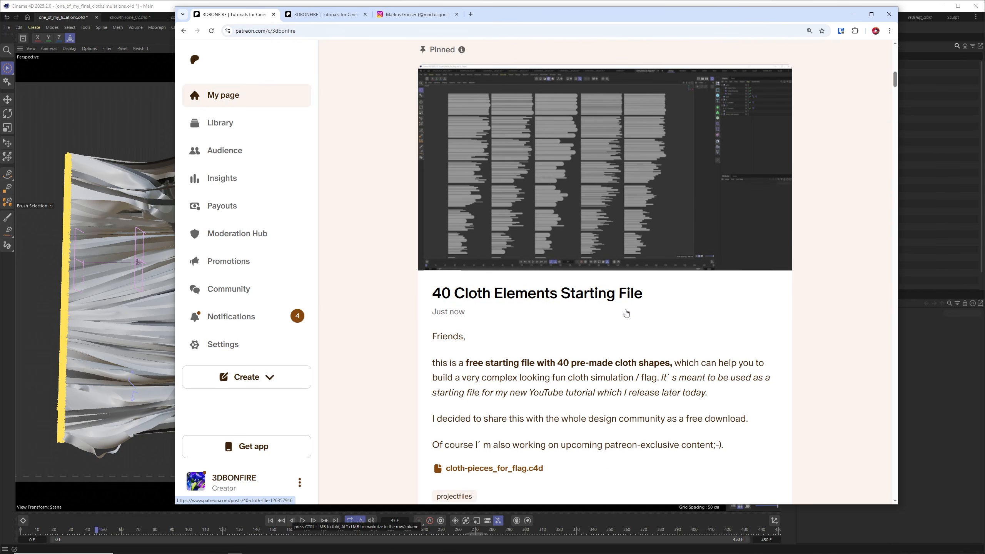
{"action": "scroll", "coordinate": [547, 318], "scroll_direction": "up", "scroll_amount": 2}
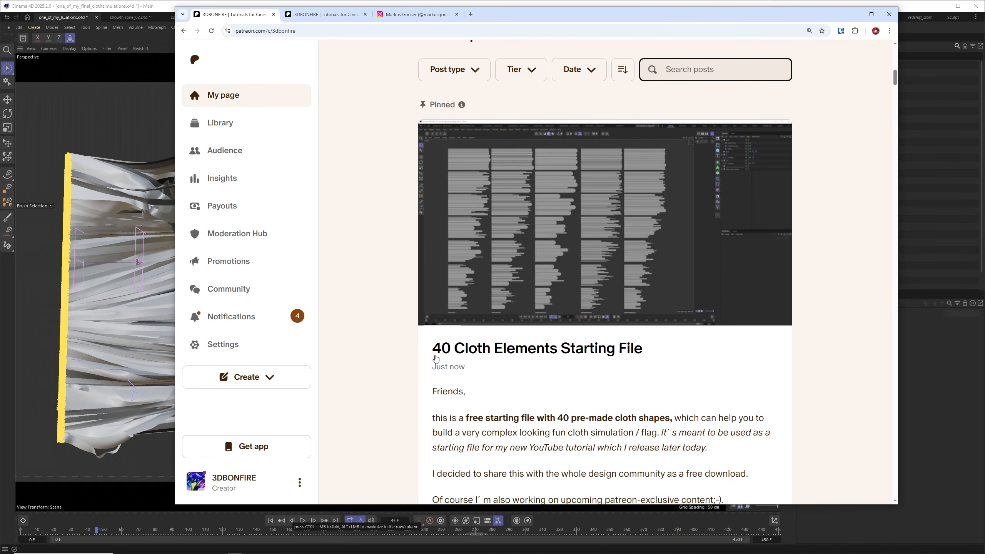
{"action": "scroll", "coordinate": [530, 340], "scroll_direction": "down", "scroll_amount": 2}
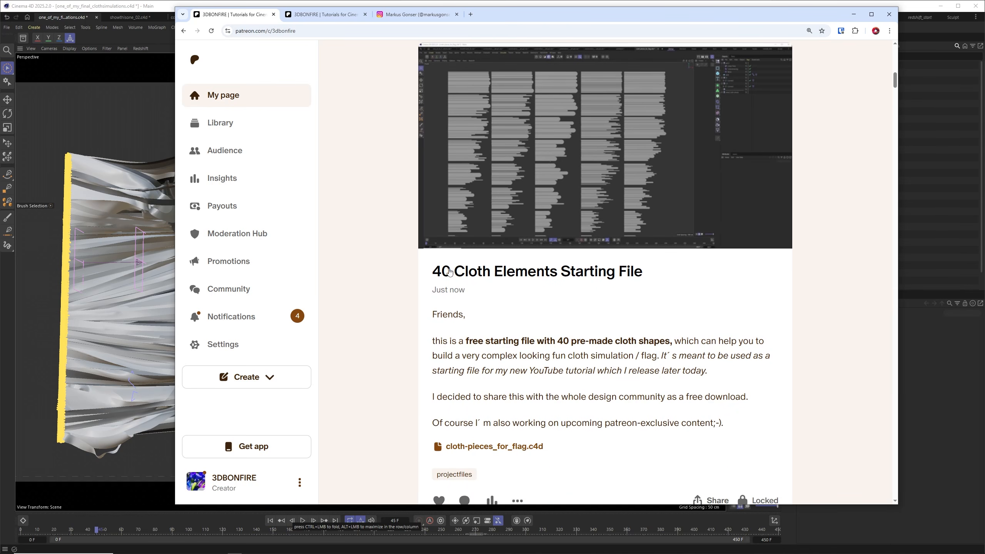
{"action": "scroll", "coordinate": [449, 271], "scroll_direction": "down", "scroll_amount": 2}
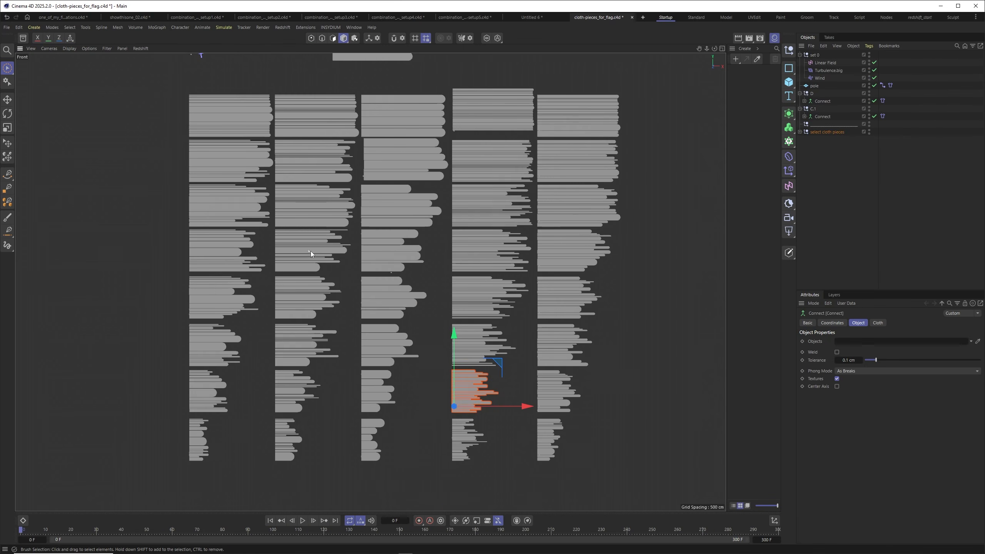
{"action": "scroll", "coordinate": [311, 251], "scroll_direction": "up", "scroll_amount": 10}
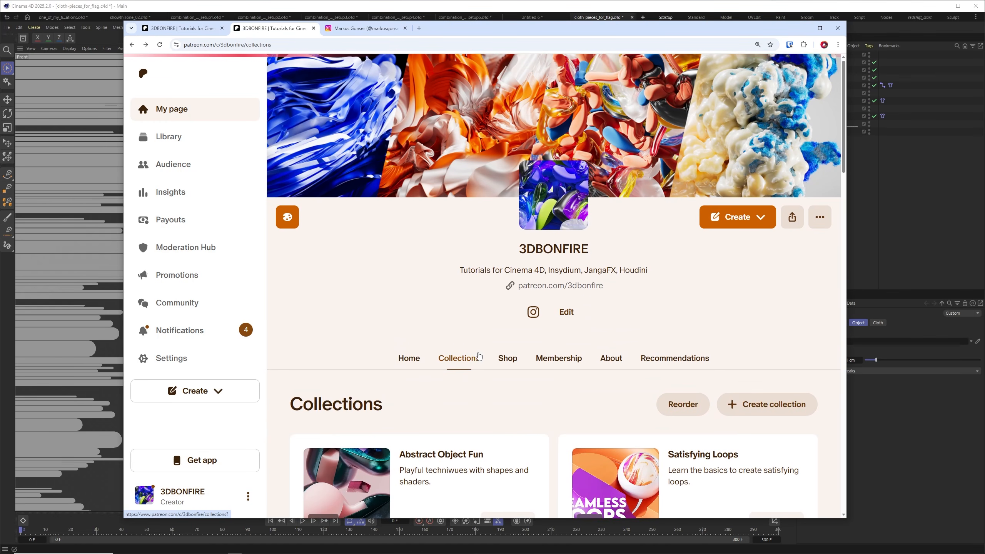
Browse the 3DBONFIRE collections on Patreon, look through the Satisfying Loops collection and go back to the overview.
{"action": "scroll", "coordinate": [479, 355], "scroll_direction": "down", "scroll_amount": 1}
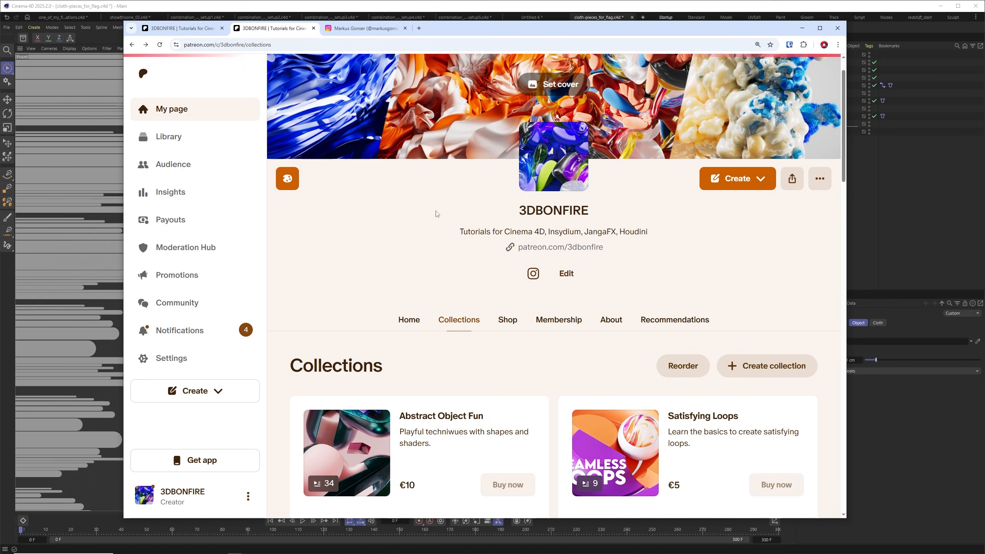
{"action": "scroll", "coordinate": [516, 297], "scroll_direction": "down", "scroll_amount": 2}
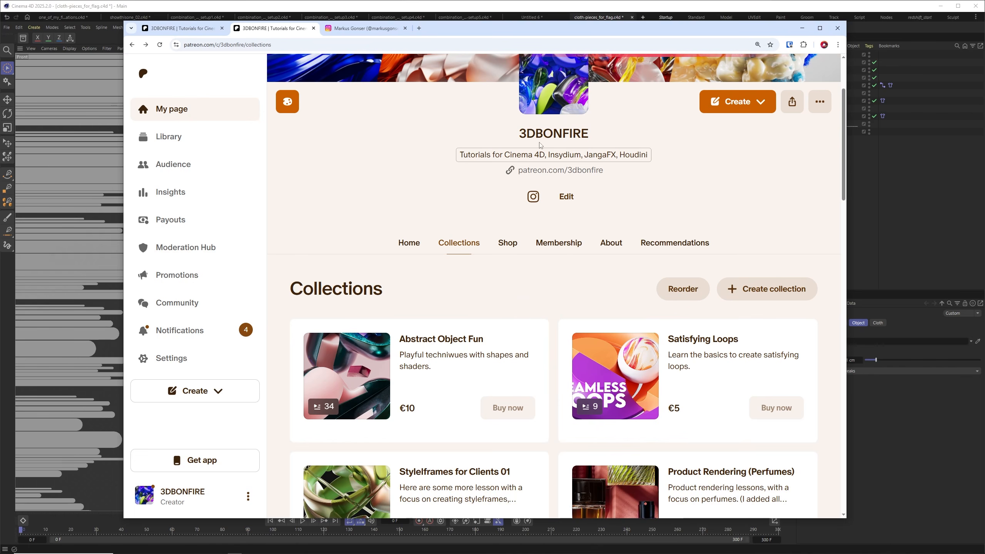
{"action": "scroll", "coordinate": [504, 256], "scroll_direction": "down", "scroll_amount": 3}
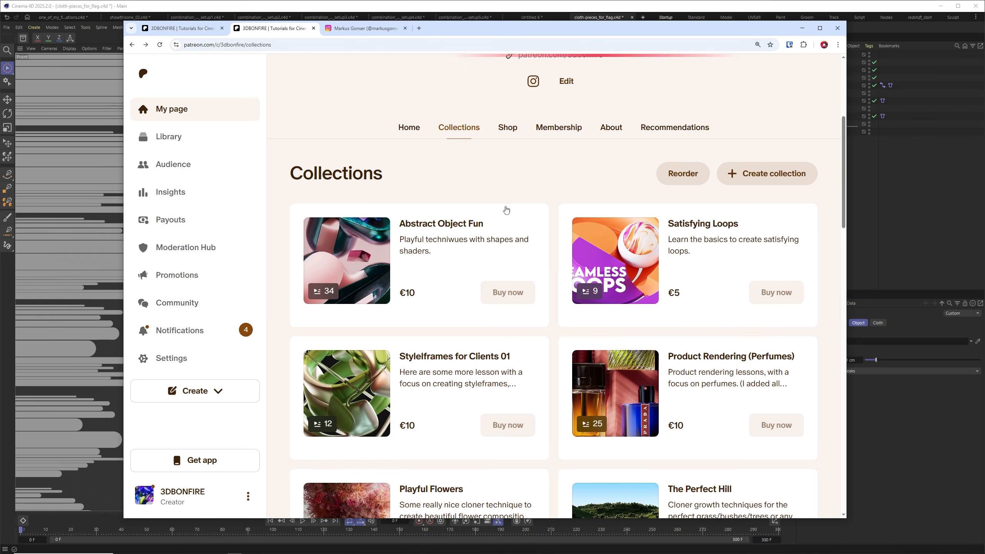
{"action": "scroll", "coordinate": [522, 313], "scroll_direction": "down", "scroll_amount": 2}
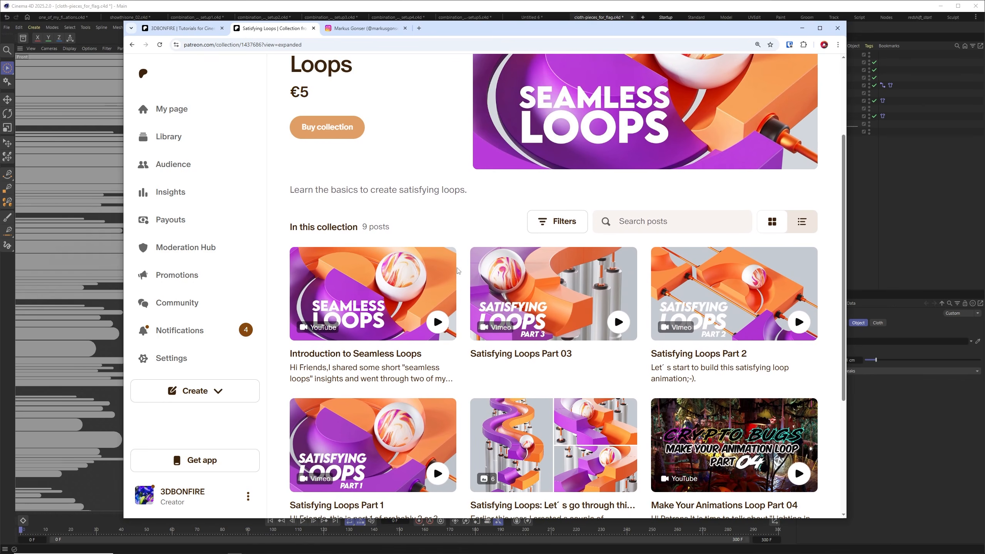
{"action": "scroll", "coordinate": [458, 271], "scroll_direction": "up", "scroll_amount": 3}
{"action": "left_click", "coordinate": [133, 45]}
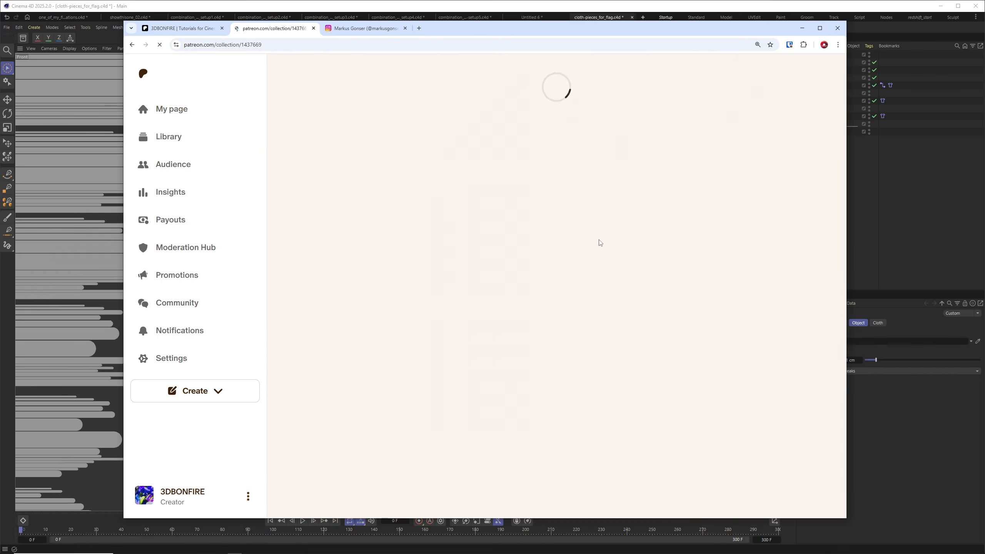
Look through the posts of the Product Rendering (Perfumes) collection and return to the collections overview.
{"action": "scroll", "coordinate": [472, 233], "scroll_direction": "down", "scroll_amount": 5}
{"action": "scroll", "coordinate": [472, 233], "scroll_direction": "down", "scroll_amount": 10}
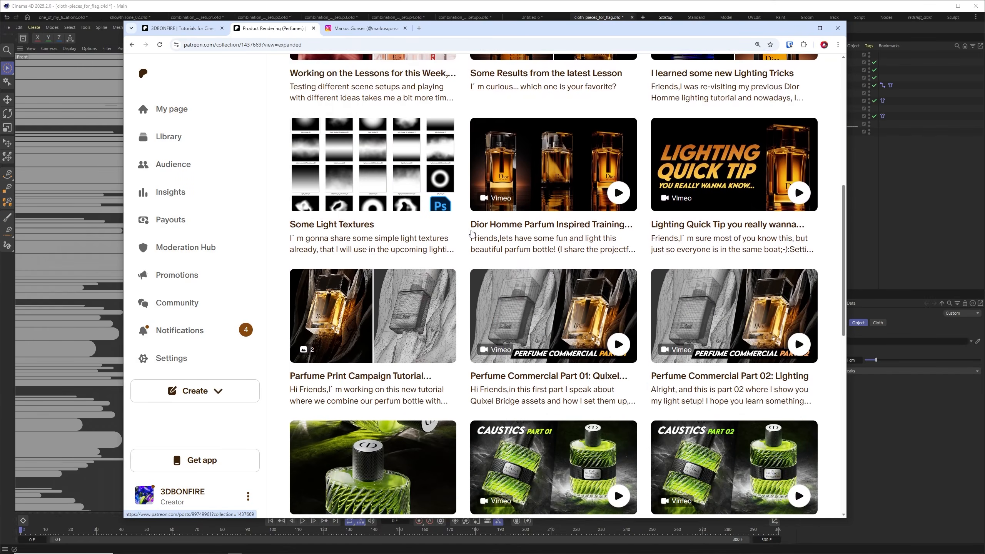
{"action": "scroll", "coordinate": [465, 236], "scroll_direction": "up", "scroll_amount": 12}
{"action": "scroll", "coordinate": [464, 237], "scroll_direction": "up", "scroll_amount": 3}
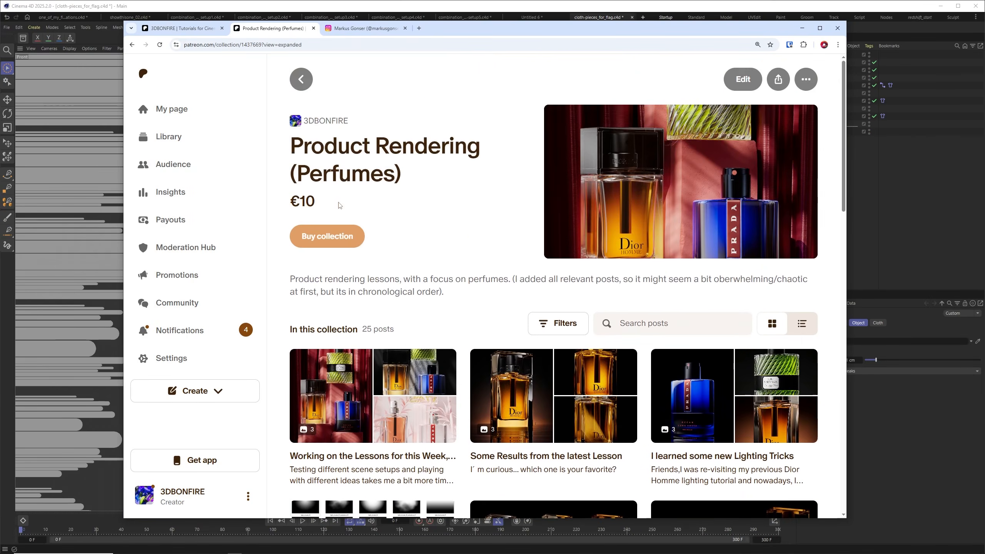
{"action": "left_click", "coordinate": [301, 79]}
Open The Perfect Hill collection, look through its posts and return to the collections overview.
{"action": "scroll", "coordinate": [621, 173], "scroll_direction": "down", "scroll_amount": 5}
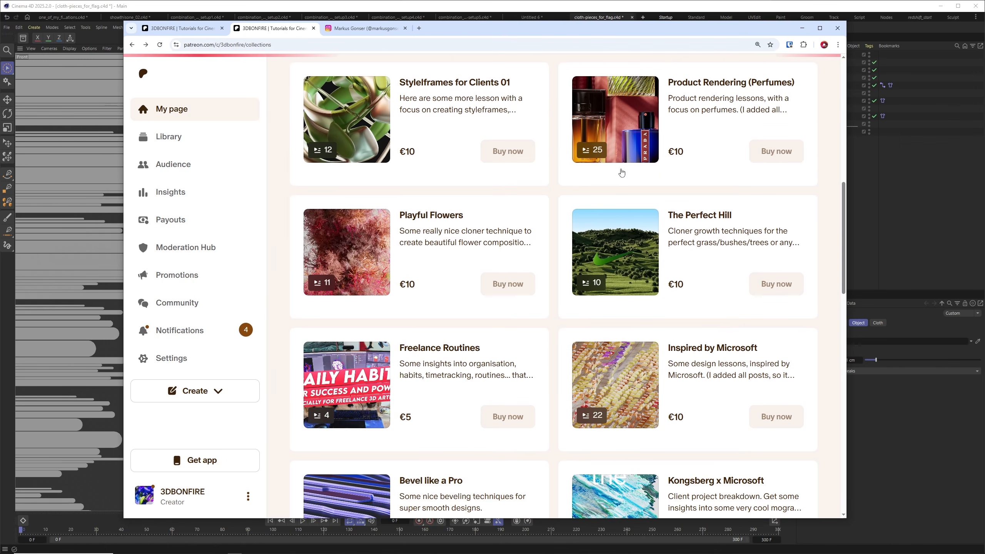
{"action": "left_click", "coordinate": [704, 281]}
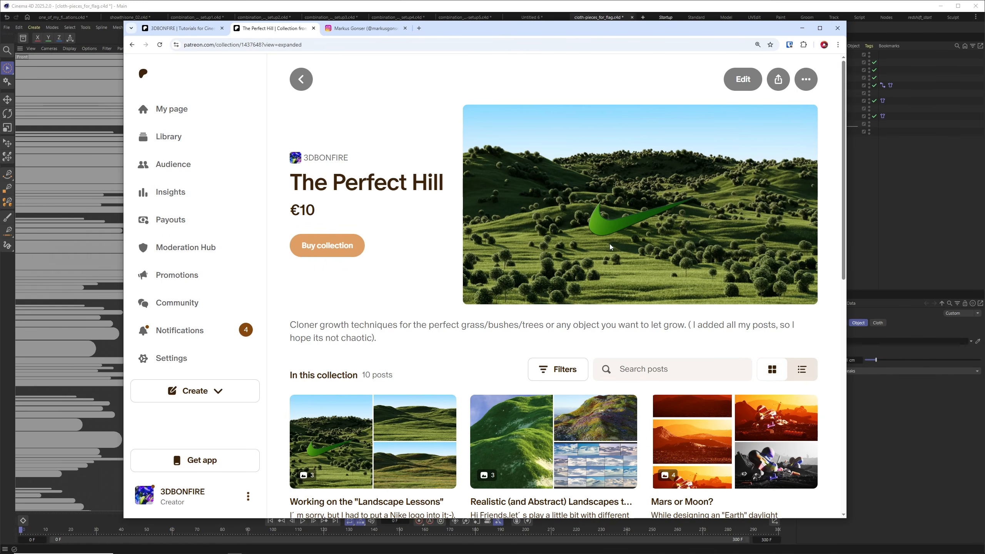
{"action": "scroll", "coordinate": [608, 245], "scroll_direction": "down", "scroll_amount": 5}
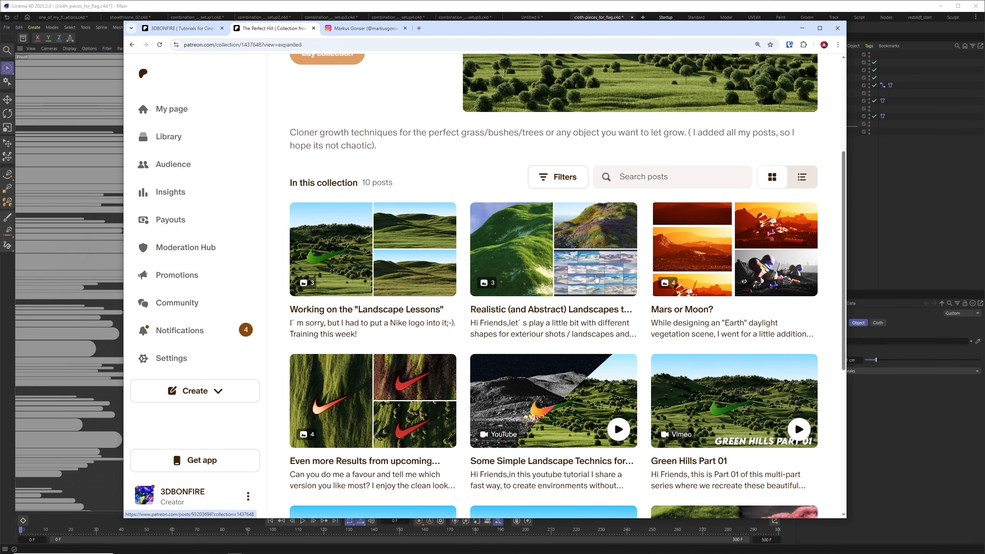
{"action": "scroll", "coordinate": [595, 278], "scroll_direction": "down", "scroll_amount": 6}
{"action": "scroll", "coordinate": [313, 95], "scroll_direction": "up", "scroll_amount": 11}
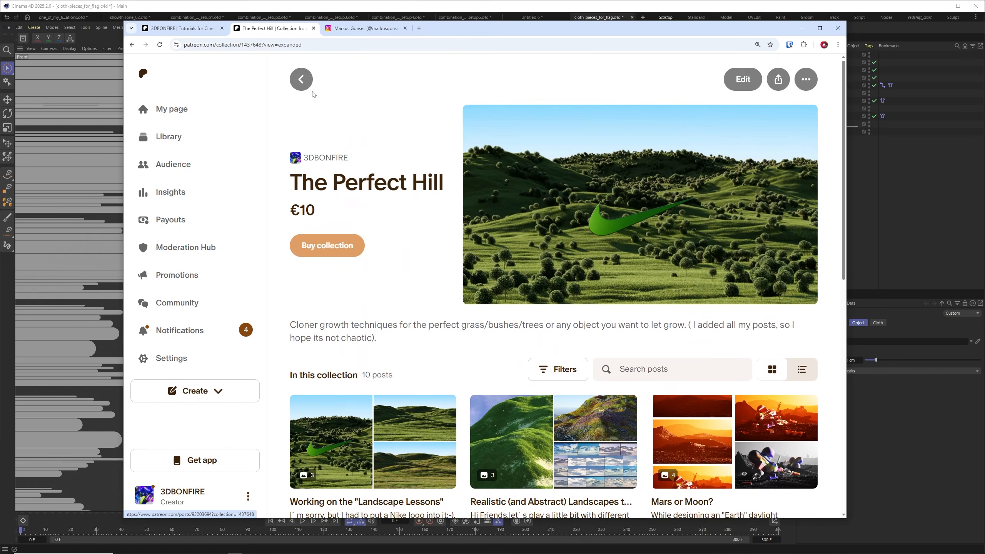
{"action": "left_click", "coordinate": [292, 81]}
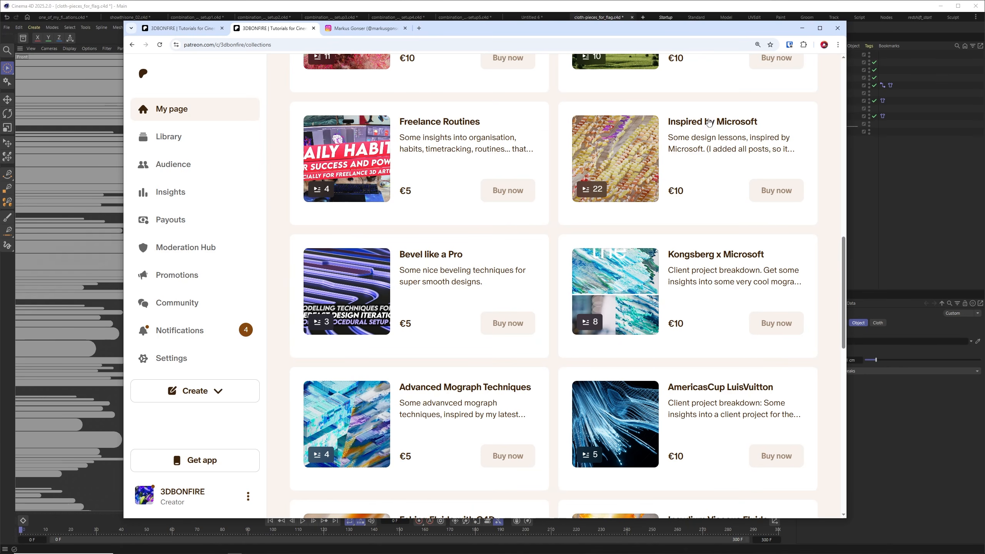
Look through the remaining Patreon collections down to Houdini: Viscous Fluid Smear.
{"action": "scroll", "coordinate": [495, 324], "scroll_direction": "down", "scroll_amount": 8}
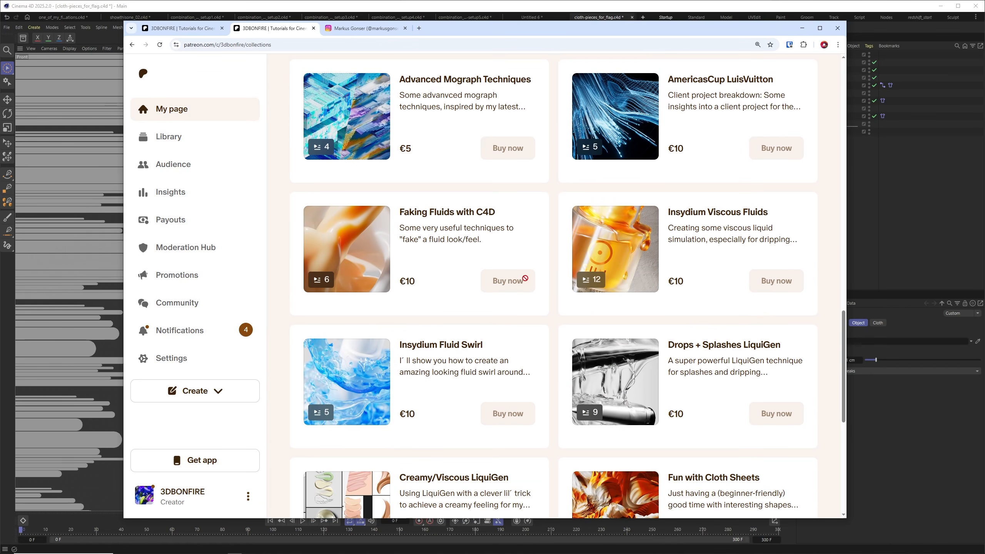
{"action": "scroll", "coordinate": [525, 278], "scroll_direction": "down", "scroll_amount": 6}
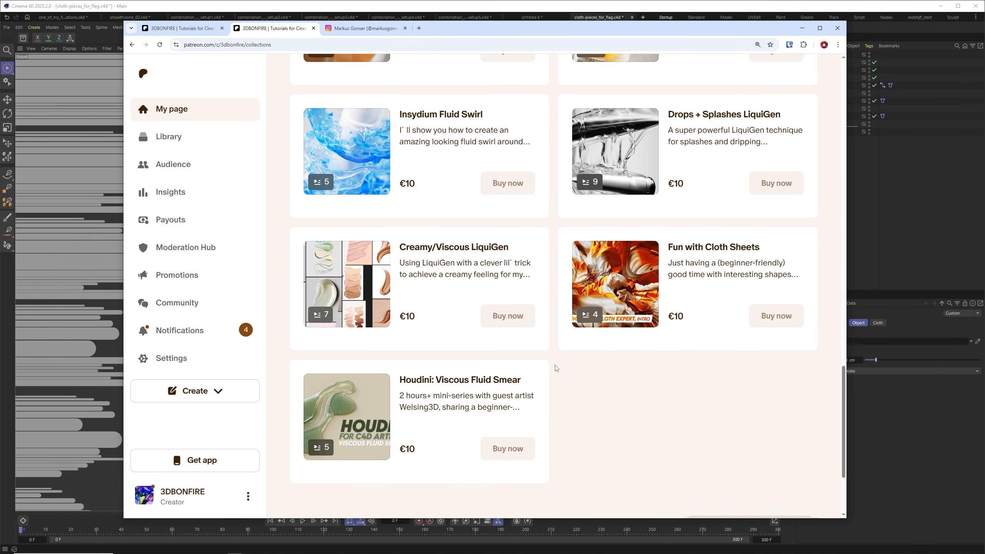
{"action": "scroll", "coordinate": [556, 368], "scroll_direction": "up", "scroll_amount": 4}
View the posts on the creator's Instagram profile, then minimize the browser to return to Cinema 4D.
{"action": "key", "text": "ctrl+Tab"}
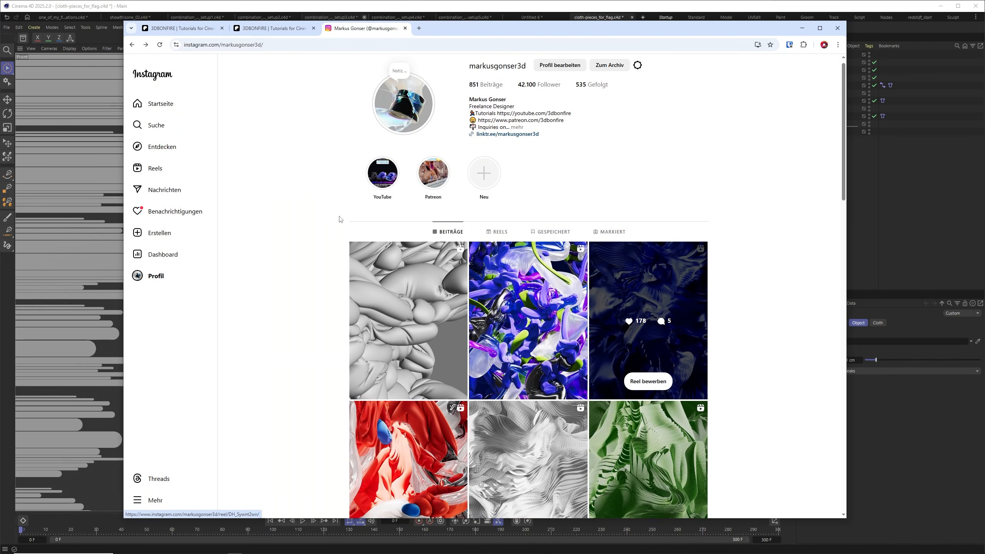
{"action": "scroll", "coordinate": [404, 289], "scroll_direction": "down", "scroll_amount": 4}
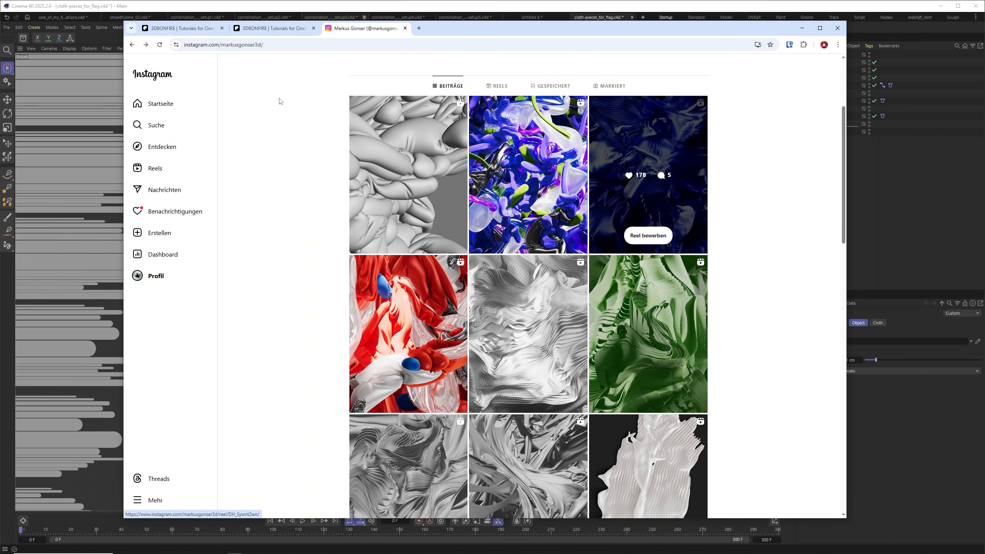
{"action": "left_click", "coordinate": [802, 31]}
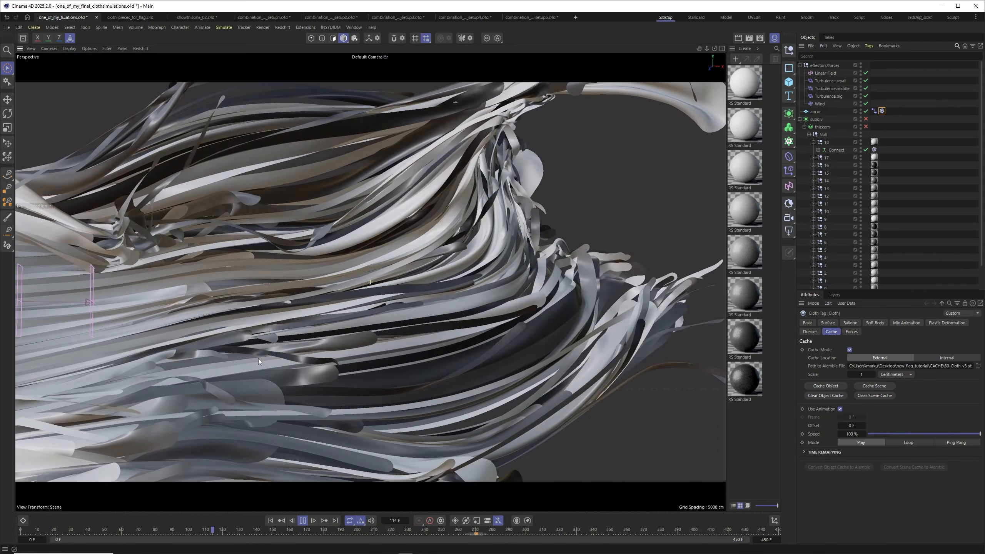
Review the playing cloth simulation from several timeline positions and angles, stopping playback at frame 349.
{"action": "mouse_move", "coordinate": [243, 361]}
{"action": "left_mouse_down", "text": "alt"}
{"action": "mouse_move", "coordinate": [252, 361]}
{"action": "mouse_move", "coordinate": [227, 335]}
{"action": "mouse_move", "coordinate": [244, 353]}
{"action": "mouse_move", "coordinate": [248, 335]}
{"action": "mouse_move", "coordinate": [234, 347]}
{"action": "left_mouse_up", "text": "alt"}
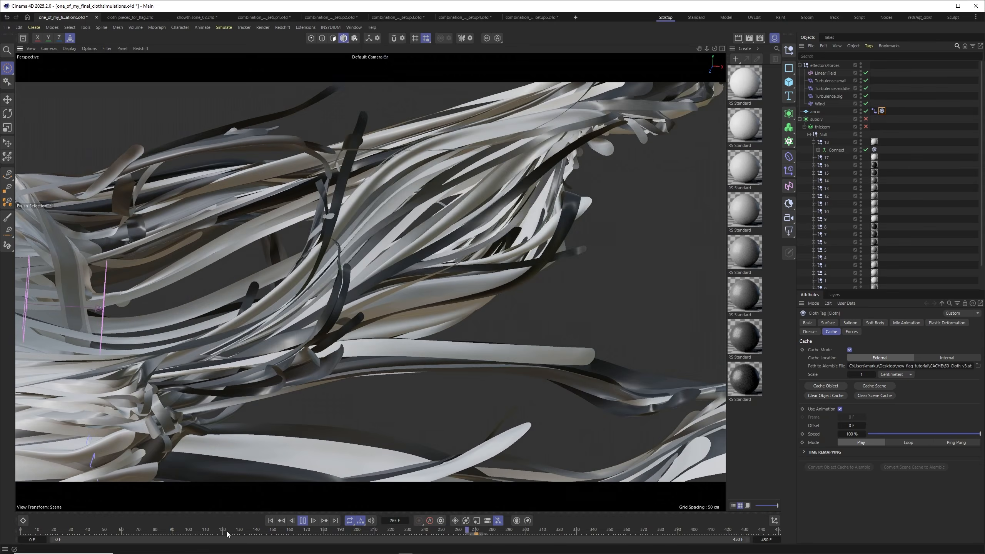
{"action": "left_click", "coordinate": [168, 532]}
{"action": "key", "text": "ctrl+shift+z"}
{"action": "left_click_drag", "start_coordinate": [216, 528], "coordinate": [363, 514]}
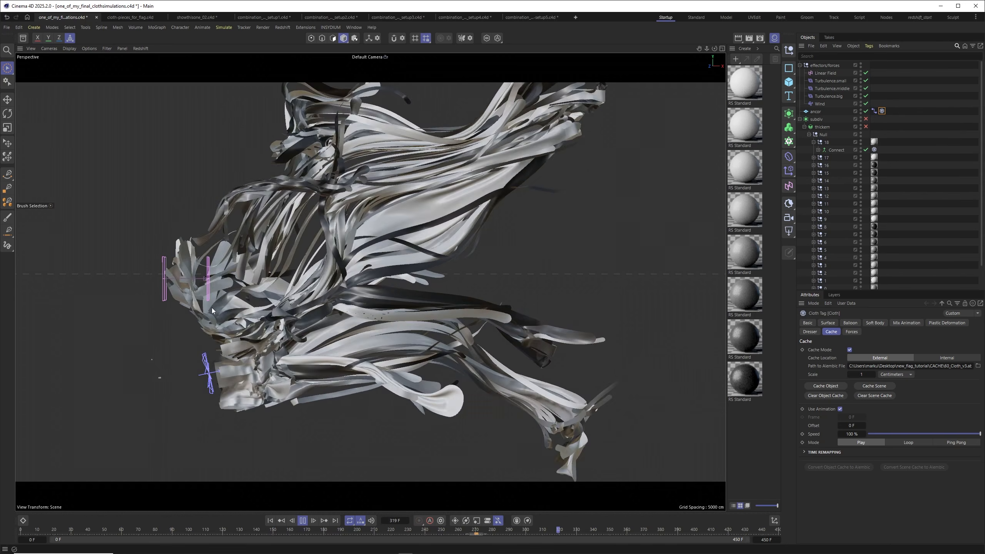
{"action": "left_click", "coordinate": [304, 521]}
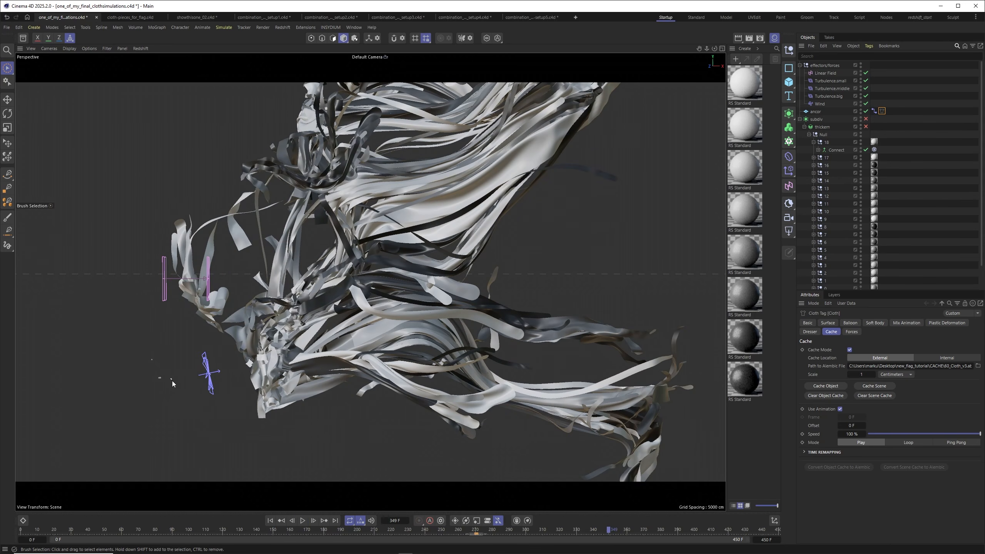
{"action": "left_click_drag", "start_coordinate": [173, 383], "coordinate": [368, 221], "text": "alt"}
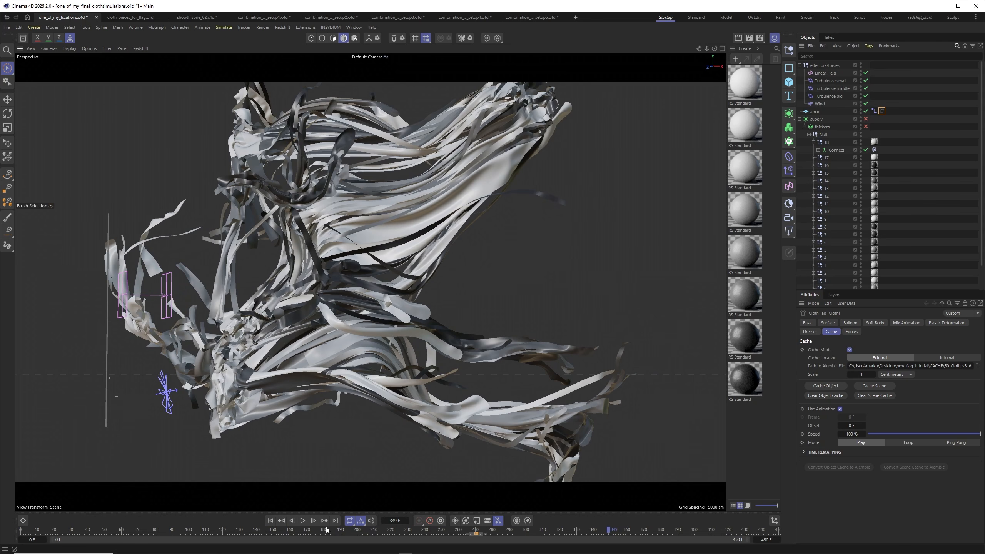
Play the cloth simulation on from the current frame, stop at frame 393 and examine the tangled strips closely from several angles.
{"action": "left_click", "coordinate": [302, 523]}
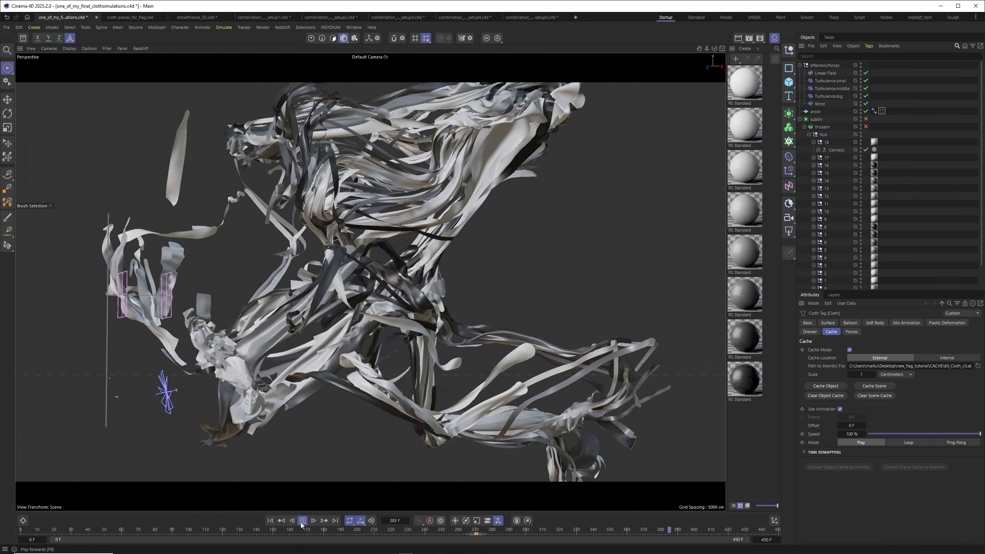
{"action": "left_click", "coordinate": [301, 523]}
{"action": "left_click_drag", "start_coordinate": [395, 333], "coordinate": [360, 248], "text": "alt"}
{"action": "middle_click_drag", "start_coordinate": [361, 232], "coordinate": [359, 266], "text": "alt"}
{"action": "right_click_drag", "start_coordinate": [359, 248], "coordinate": [396, 233], "text": "alt"}
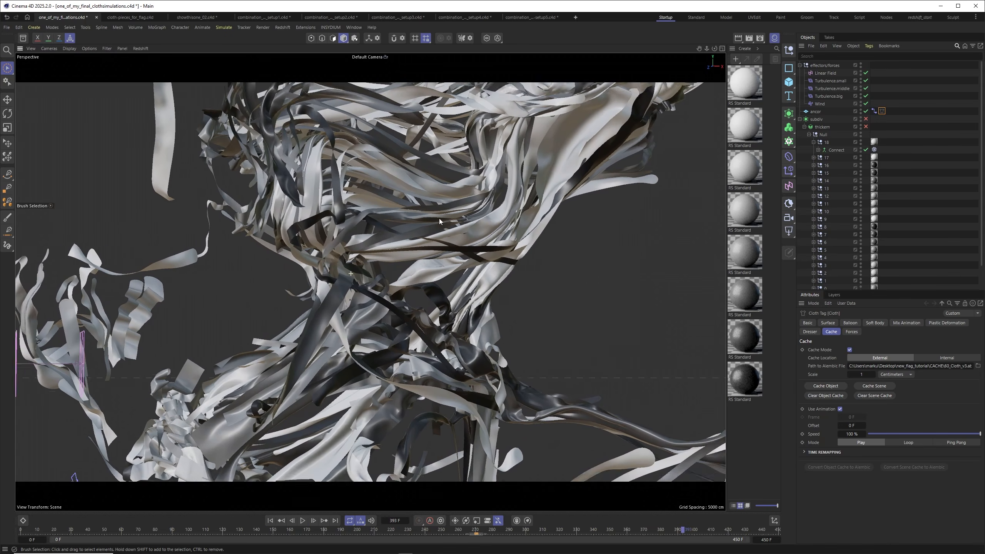
{"action": "left_click_drag", "start_coordinate": [372, 217], "coordinate": [327, 285], "text": "alt"}
{"action": "left_click_drag", "start_coordinate": [416, 243], "coordinate": [356, 421], "text": "alt"}
{"action": "left_click_drag", "start_coordinate": [463, 290], "coordinate": [421, 301], "text": "alt"}
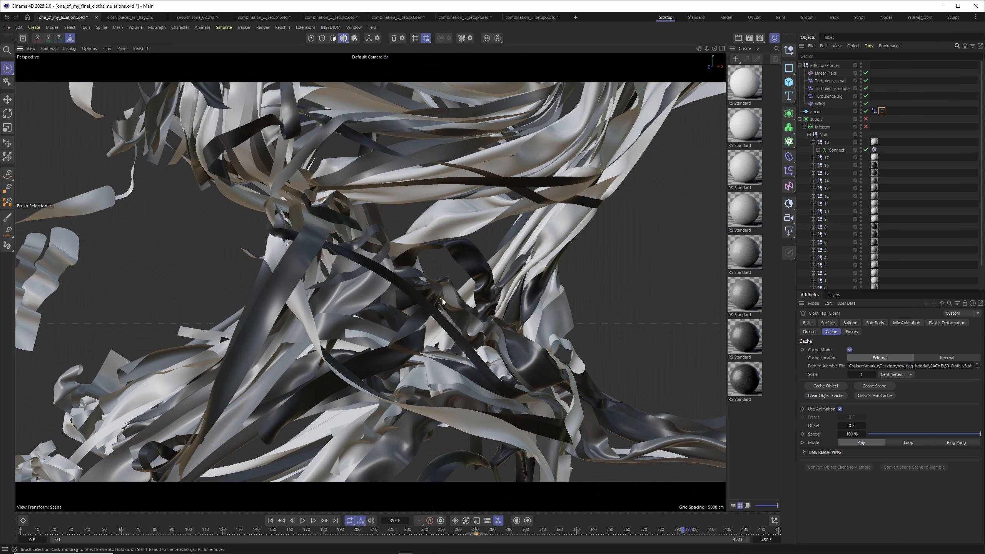
{"action": "left_click_drag", "start_coordinate": [470, 351], "coordinate": [520, 329], "text": "alt"}
{"action": "left_click_drag", "start_coordinate": [441, 304], "coordinate": [414, 317], "text": "alt"}
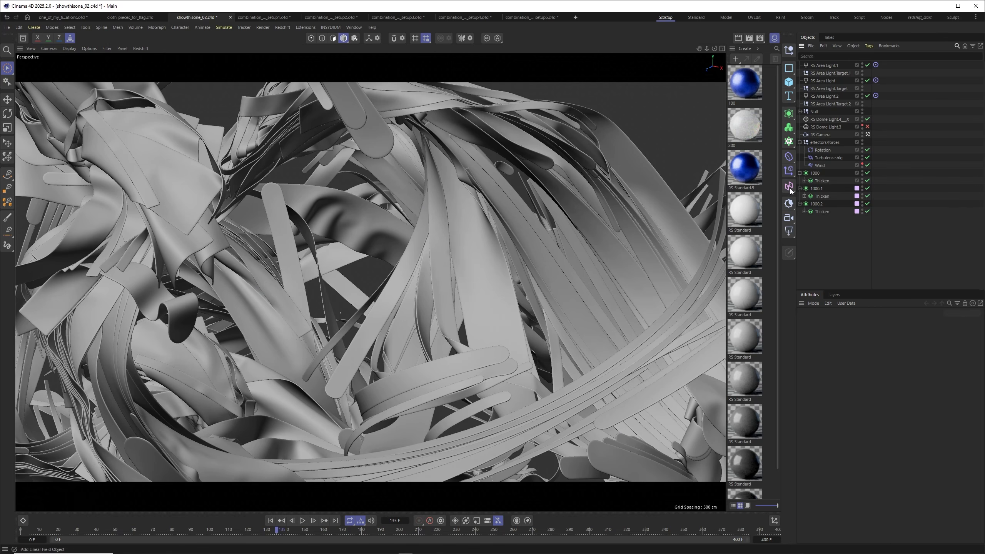
Disable the 1000, 1000.1 and 1000.2 objects with their Thicken generators, leave the RS Camera view and return to frame 0.
{"action": "mouse_move", "coordinate": [867, 181]}
{"action": "left_mouse_down"}
{"action": "mouse_move", "coordinate": [872, 175]}
{"action": "mouse_move", "coordinate": [868, 212]}
{"action": "left_mouse_up"}
{"action": "mouse_move", "coordinate": [192, 524]}
{"action": "left_mouse_down"}
{"action": "mouse_move", "coordinate": [92, 530]}
{"action": "mouse_move", "coordinate": [174, 530]}
{"action": "mouse_move", "coordinate": [207, 542]}
{"action": "mouse_move", "coordinate": [328, 526]}
{"action": "mouse_move", "coordinate": [240, 524]}
{"action": "left_mouse_up"}
{"action": "left_click", "coordinate": [867, 135]}
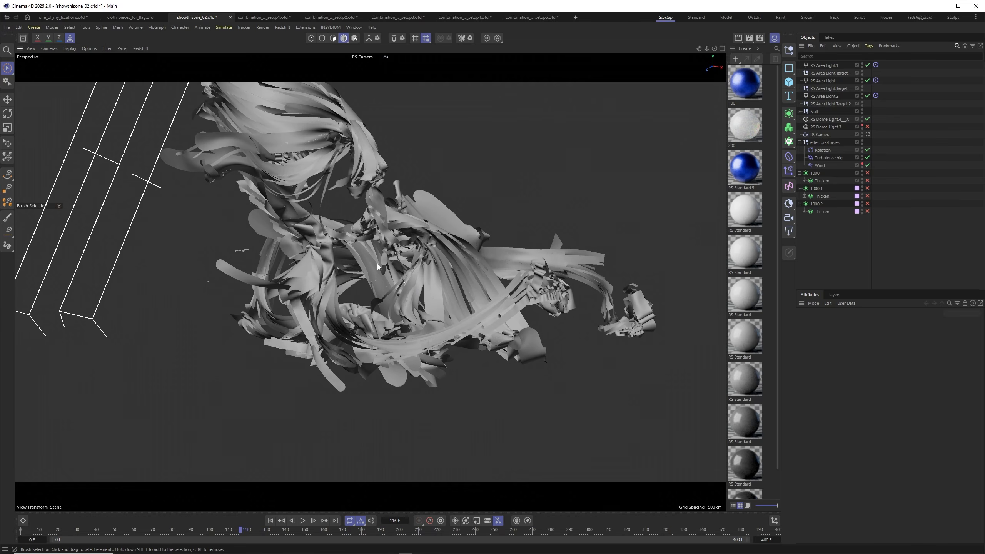
{"action": "left_click_drag", "start_coordinate": [104, 531], "coordinate": [90, 551]}
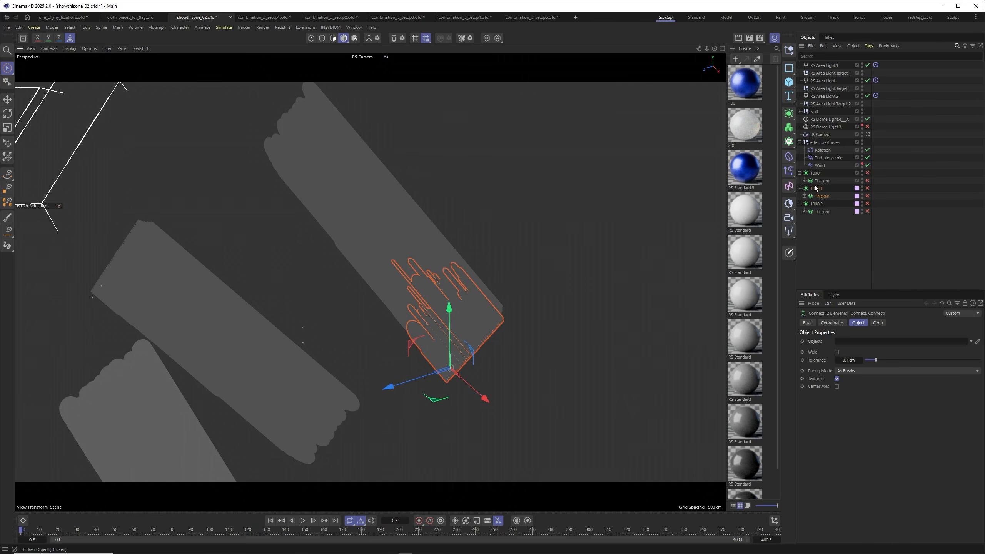
Change a viewport shading option to distinguish the overlapping flat strips and view them up close at frame 0.
{"action": "left_click_drag", "start_coordinate": [461, 248], "coordinate": [433, 301], "text": "alt"}
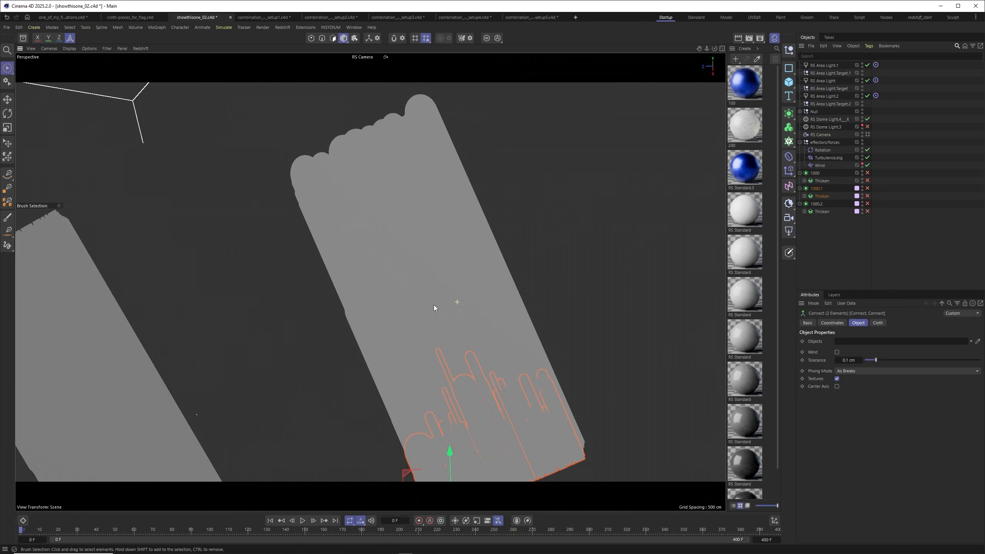
{"action": "left_click", "coordinate": [89, 48]}
{"action": "left_click", "coordinate": [97, 173]}
{"action": "mouse_move", "coordinate": [457, 184]}
{"action": "left_mouse_down", "text": "alt"}
{"action": "mouse_move", "coordinate": [460, 209]}
{"action": "mouse_move", "coordinate": [434, 234]}
{"action": "left_mouse_up", "text": "alt"}
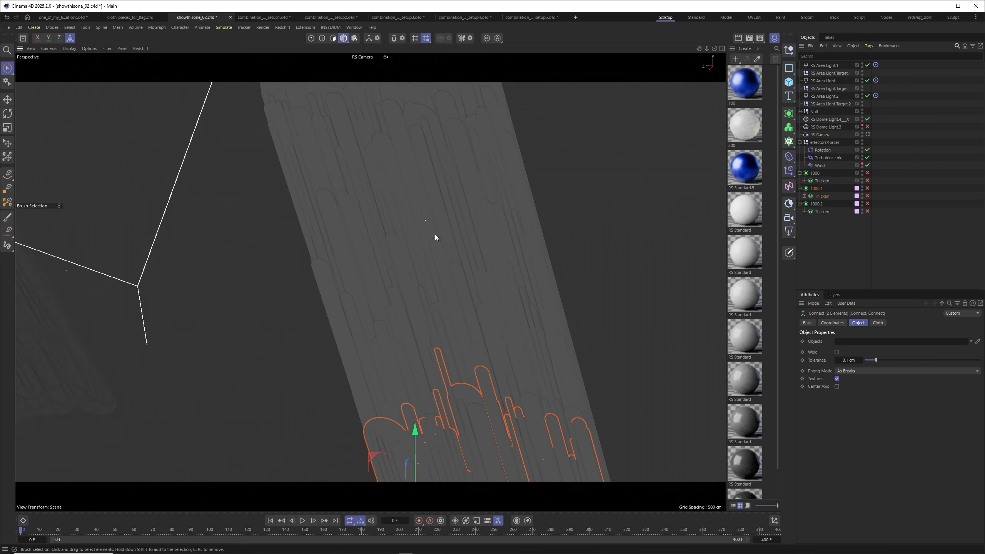
Review how the layered strips deform at frames 18 and 71.
{"action": "left_click", "coordinate": [54, 527]}
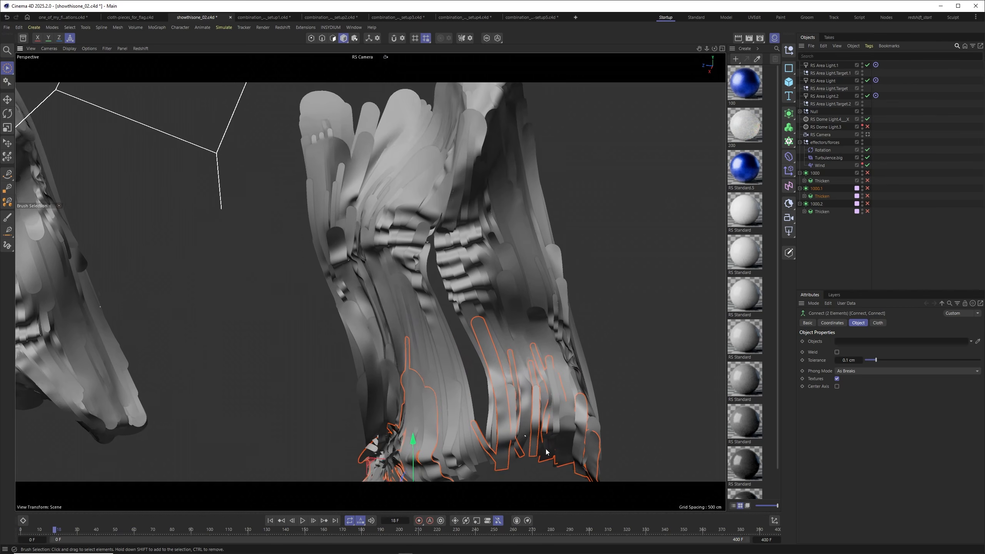
{"action": "middle_click_drag", "start_coordinate": [431, 239], "coordinate": [425, 311], "text": "alt"}
{"action": "right_click_drag", "start_coordinate": [425, 310], "coordinate": [360, 337], "text": "alt"}
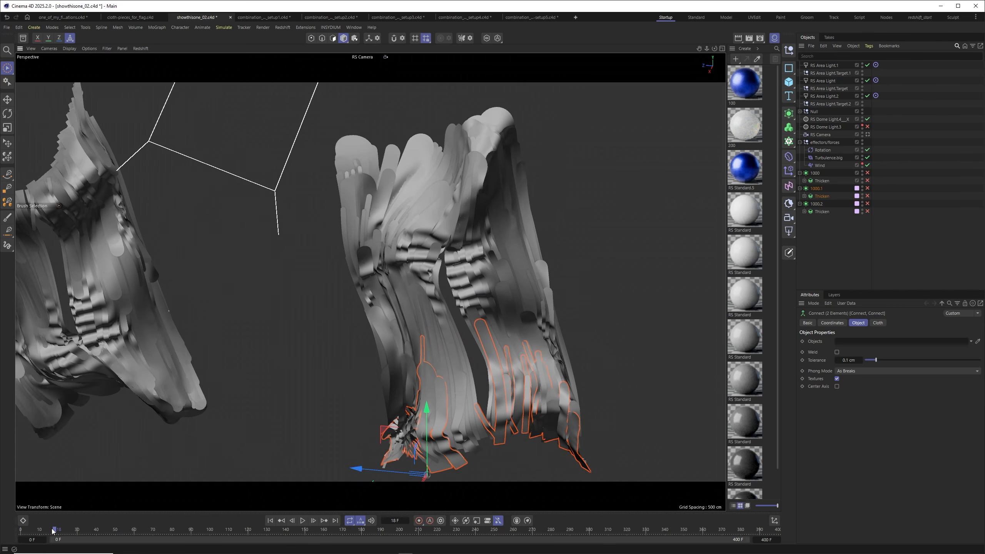
{"action": "left_click_drag", "start_coordinate": [54, 529], "coordinate": [155, 530]}
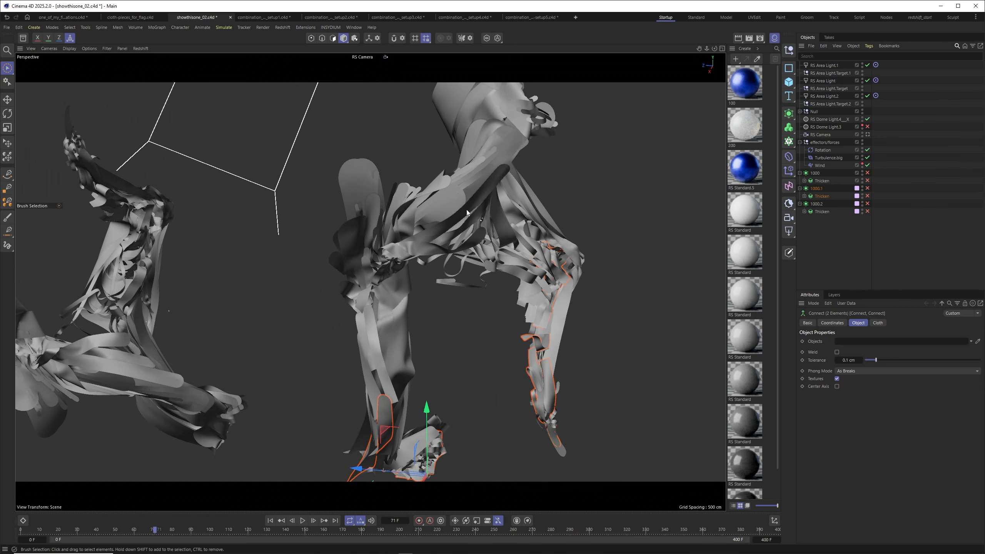
Go back to the one_of_my_final_clothsimulations.c4d scene and examine its cloth at frames 308 and 369, including a close-up.
{"action": "left_click", "coordinate": [63, 17]}
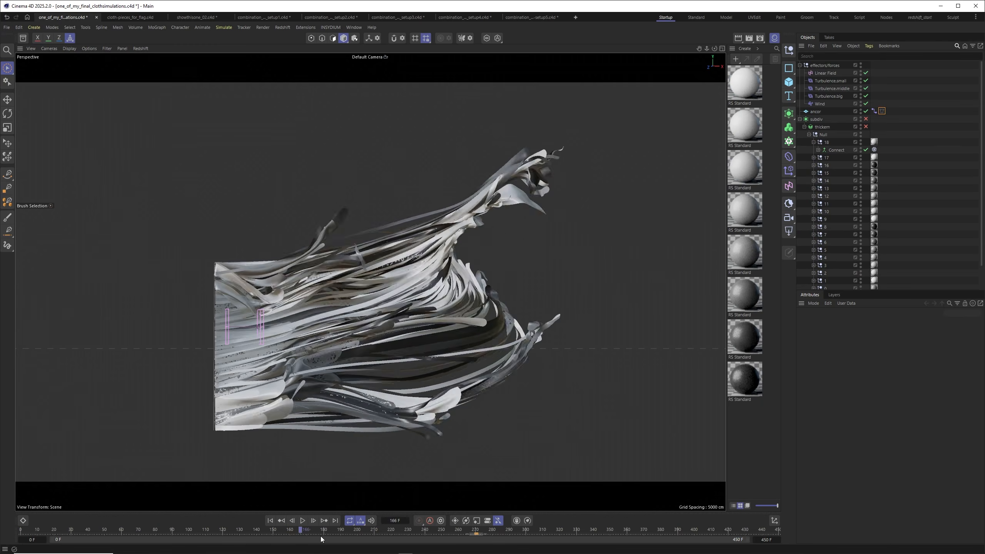
{"action": "left_click_drag", "start_coordinate": [321, 535], "coordinate": [542, 534]}
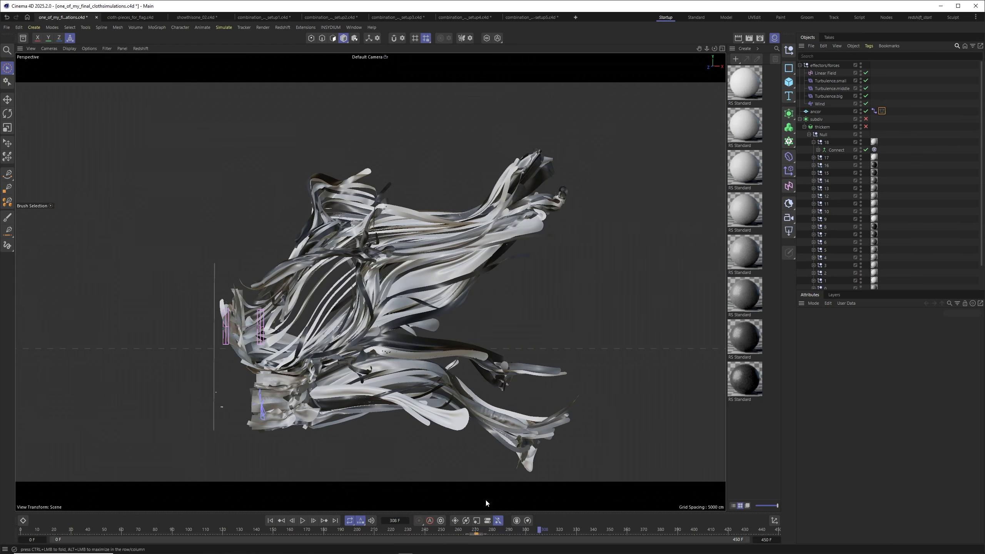
{"action": "left_click_drag", "start_coordinate": [477, 533], "coordinate": [642, 519]}
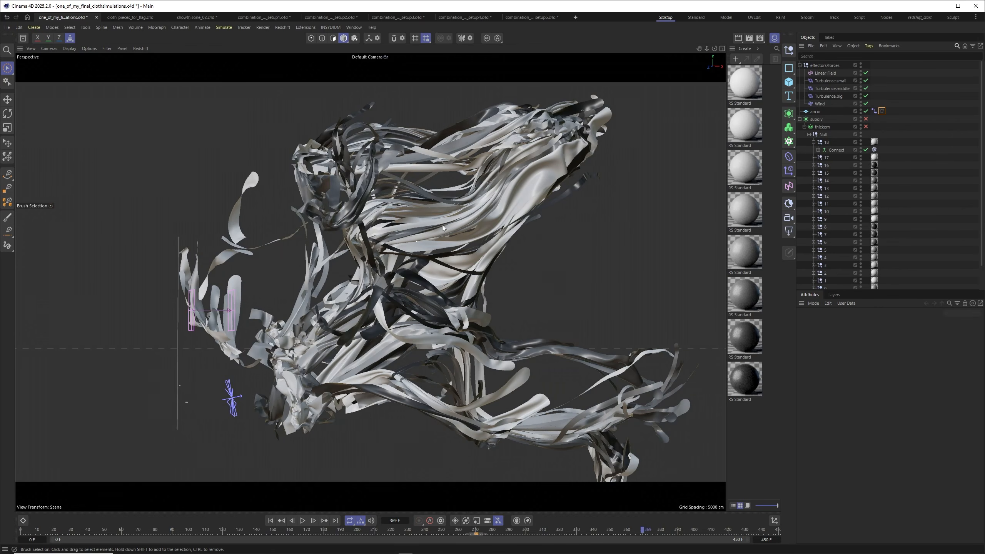
{"action": "scroll", "coordinate": [413, 262], "scroll_direction": "up", "scroll_amount": 10}
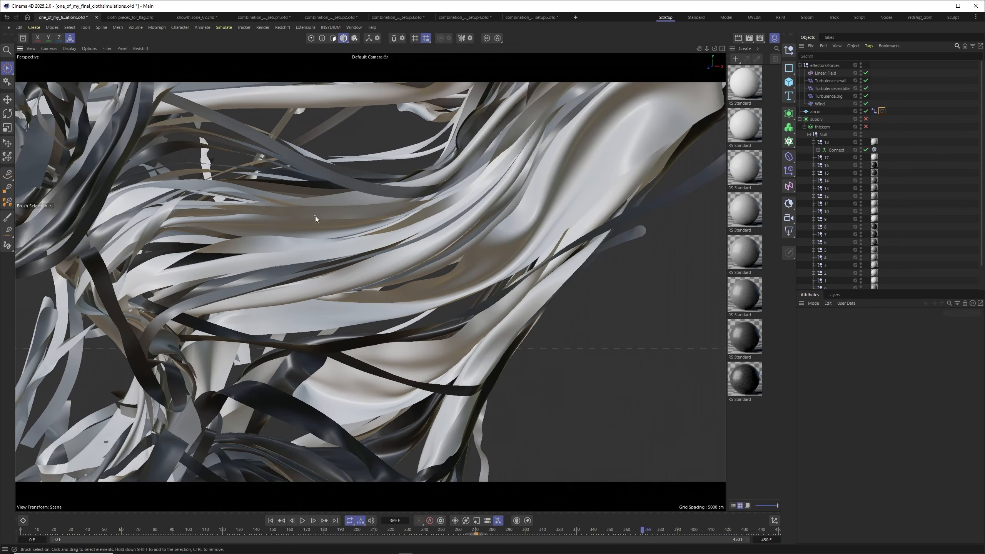
{"action": "left_click_drag", "start_coordinate": [316, 216], "coordinate": [359, 254], "text": "alt"}
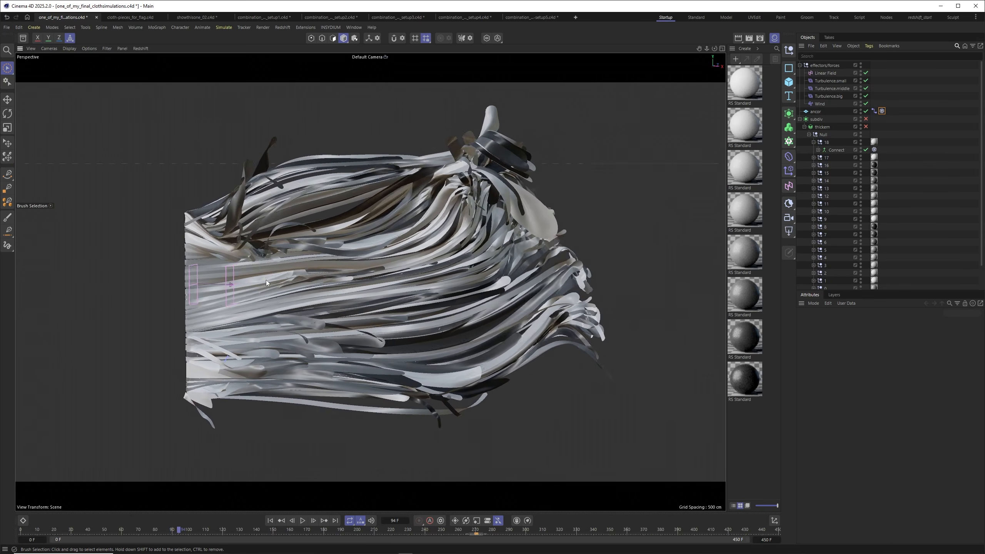
Inspect the flag's layered strips and attached edge around frames 71 to 94 from several angles and distances.
{"action": "mouse_move", "coordinate": [266, 280]}
{"action": "left_mouse_down", "text": "alt"}
{"action": "mouse_move", "coordinate": [280, 279]}
{"action": "mouse_move", "coordinate": [265, 287]}
{"action": "left_mouse_up", "text": "alt"}
{"action": "left_click_drag", "start_coordinate": [113, 530], "coordinate": [140, 532]}
{"action": "middle_click_drag", "start_coordinate": [180, 380], "coordinate": [200, 369], "text": "alt"}
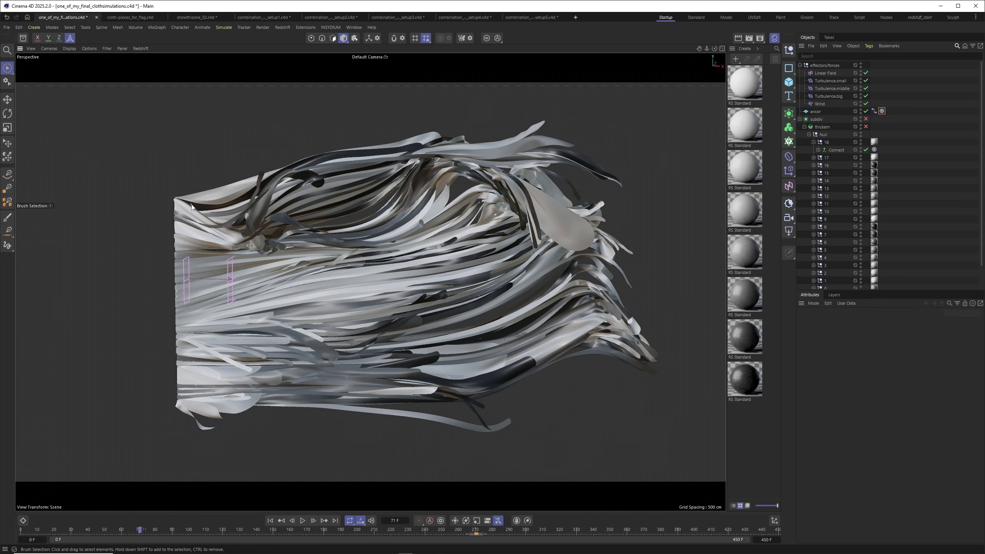
{"action": "left_click_drag", "start_coordinate": [125, 531], "coordinate": [169, 531]}
{"action": "left_click_drag", "start_coordinate": [286, 382], "coordinate": [403, 305], "text": "alt"}
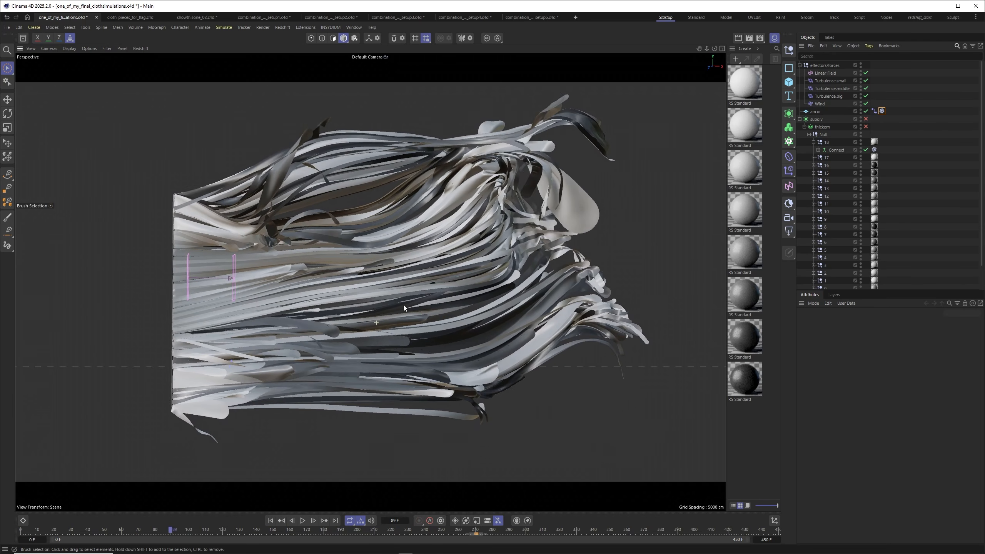
{"action": "middle_click_drag", "start_coordinate": [403, 305], "coordinate": [329, 280], "text": "alt"}
{"action": "right_click_drag", "start_coordinate": [329, 279], "coordinate": [414, 234], "text": "alt"}
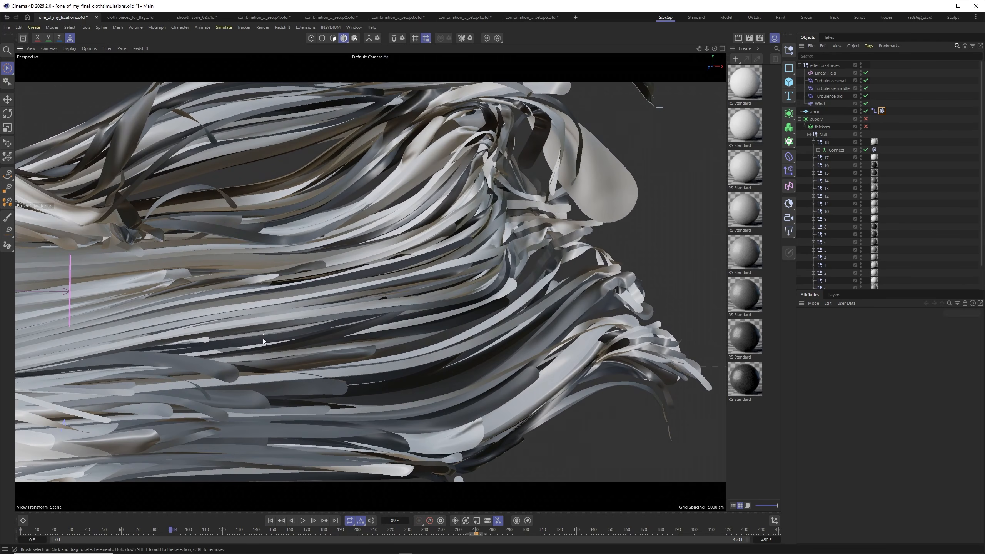
{"action": "left_click_drag", "start_coordinate": [262, 338], "coordinate": [282, 310], "text": "alt"}
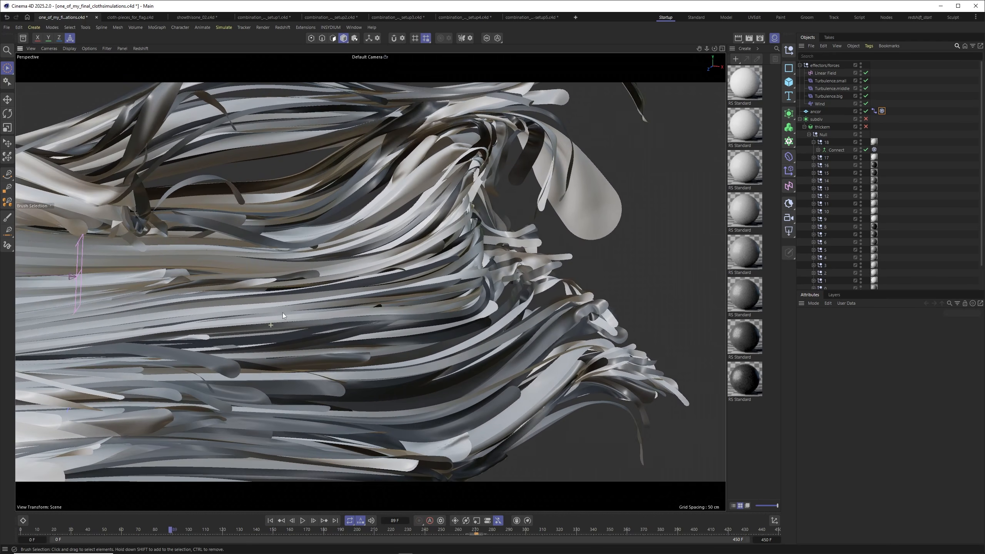
{"action": "right_click_drag", "start_coordinate": [282, 310], "coordinate": [258, 294], "text": "alt"}
{"action": "middle_click_drag", "start_coordinate": [169, 264], "coordinate": [189, 295], "text": "alt"}
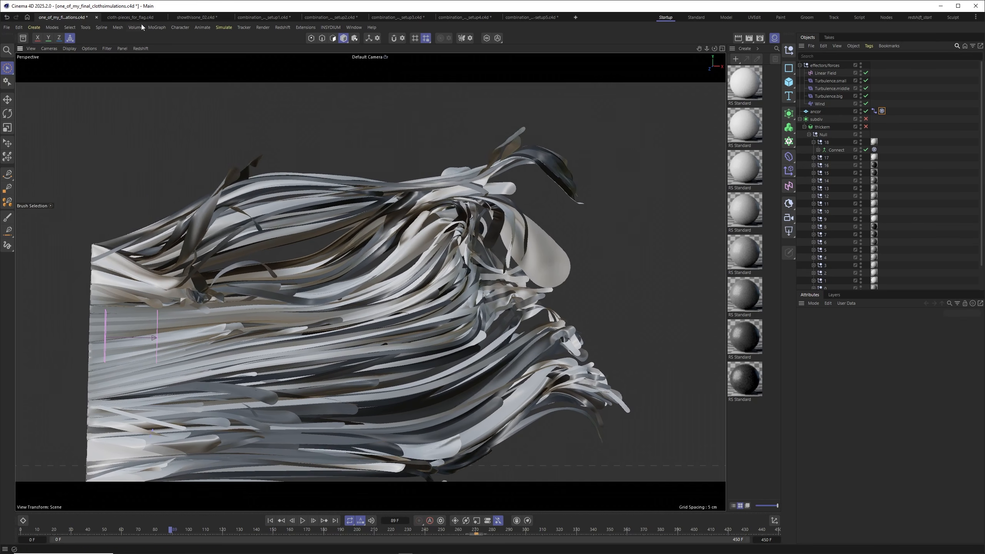
Open the cloth-pieces_for_flag.c4d scene and look over the rows and columns of cloth pieces in the front view.
{"action": "left_click", "coordinate": [130, 17]}
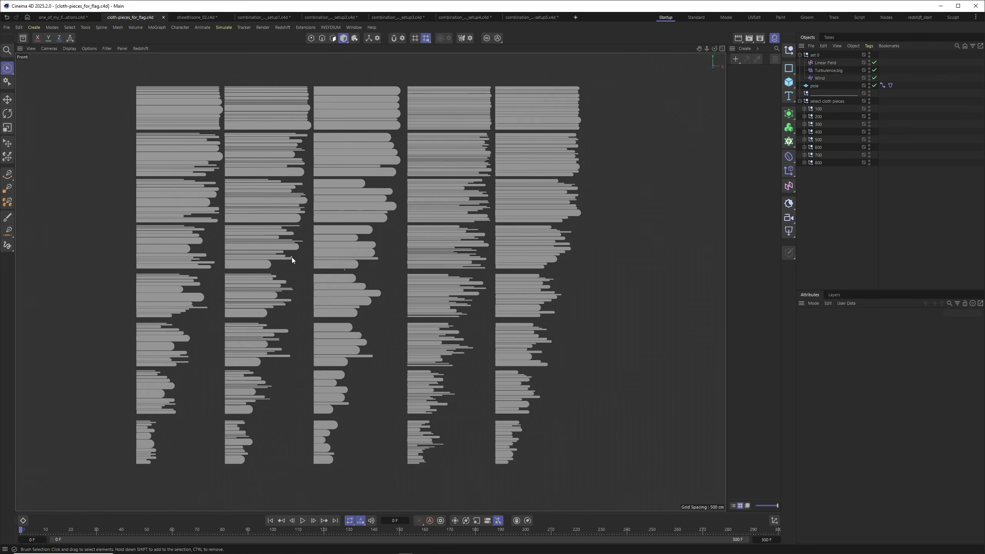
{"action": "scroll", "coordinate": [312, 170], "scroll_direction": "up", "scroll_amount": 4}
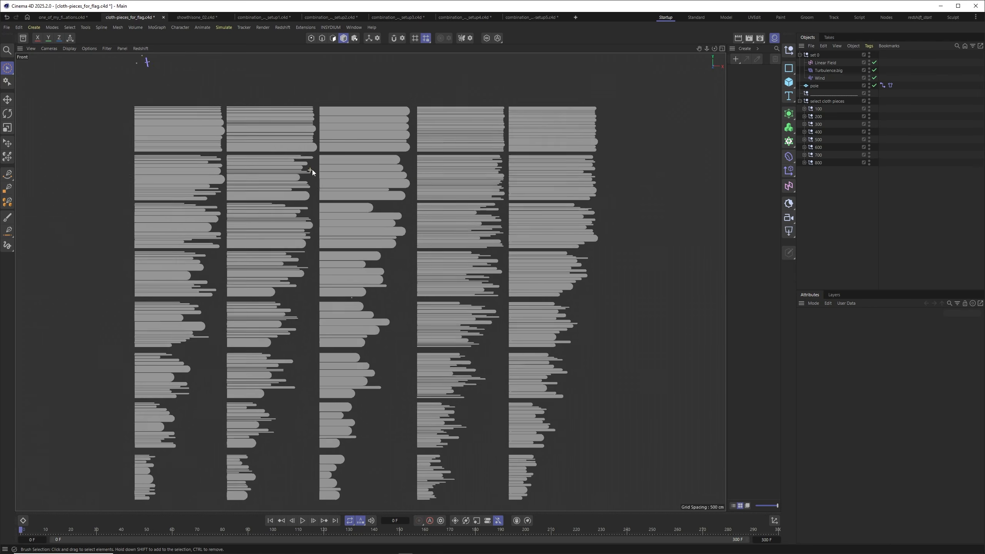
{"action": "middle_click_drag", "start_coordinate": [278, 132], "coordinate": [264, 168], "text": "alt"}
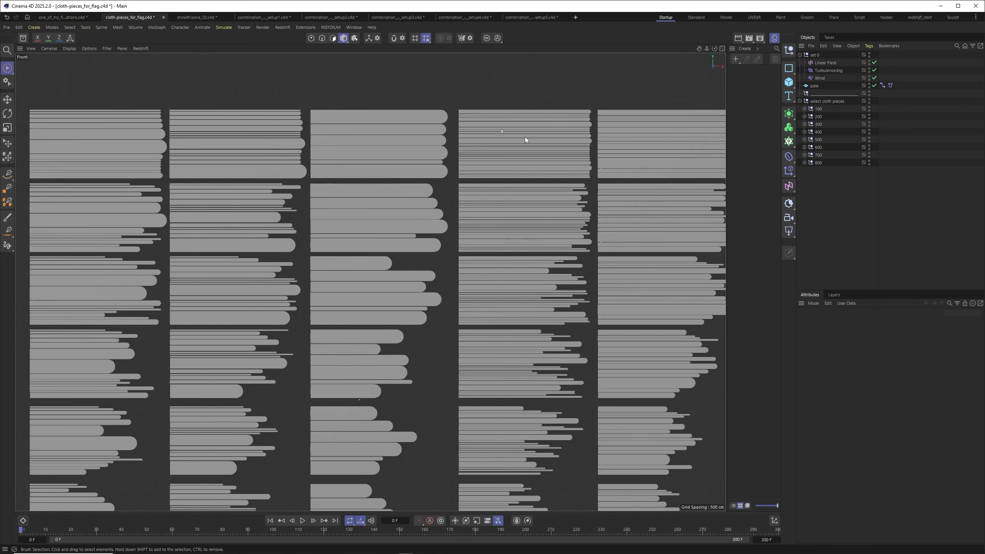
{"action": "scroll", "coordinate": [277, 243], "scroll_direction": "up", "scroll_amount": 1}
{"action": "middle_click_drag", "start_coordinate": [277, 244], "coordinate": [290, 257], "text": "alt"}
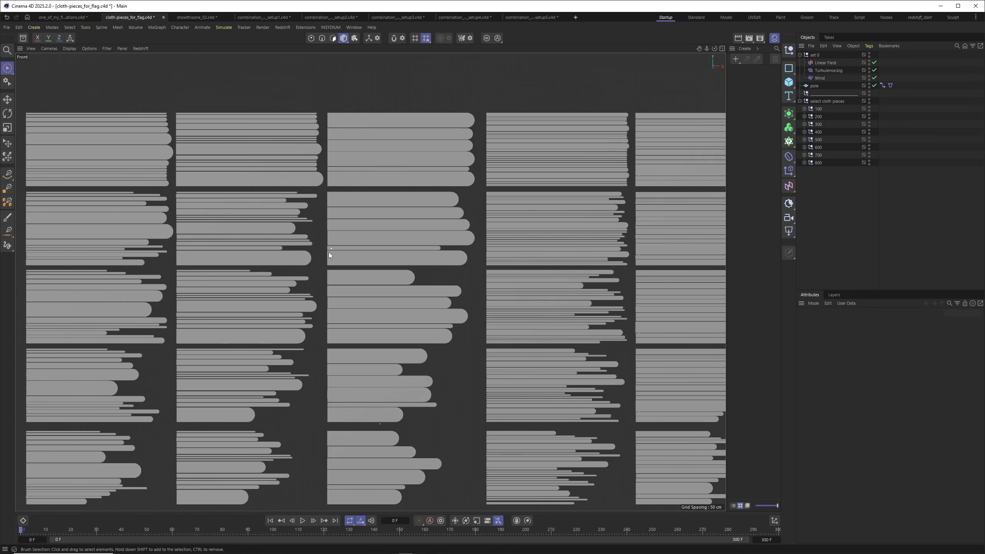
{"action": "mouse_move", "coordinate": [284, 329]}
{"action": "middle_mouse_down", "text": "alt"}
{"action": "mouse_move", "coordinate": [222, 141]}
{"action": "mouse_move", "coordinate": [239, 224]}
{"action": "mouse_move", "coordinate": [267, 276]}
{"action": "middle_mouse_up", "text": "alt"}
{"action": "middle_click_drag", "start_coordinate": [371, 243], "coordinate": [337, 249], "text": "alt"}
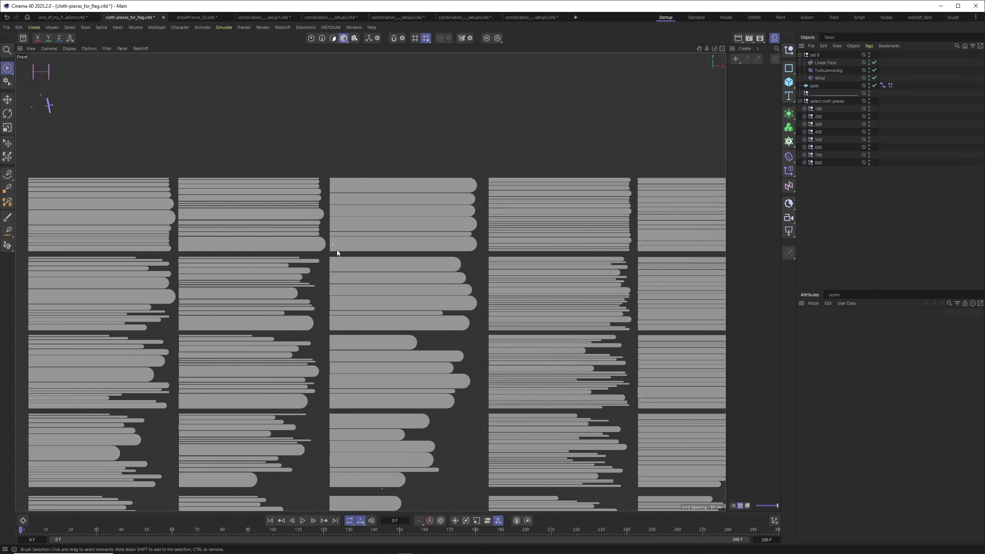
Examine the polygon grid and rounded ends of the cloth pieces up close, then return to the overview of all pieces.
{"action": "scroll", "coordinate": [387, 245], "scroll_direction": "up", "scroll_amount": 6}
{"action": "scroll", "coordinate": [380, 258], "scroll_direction": "up", "scroll_amount": 8}
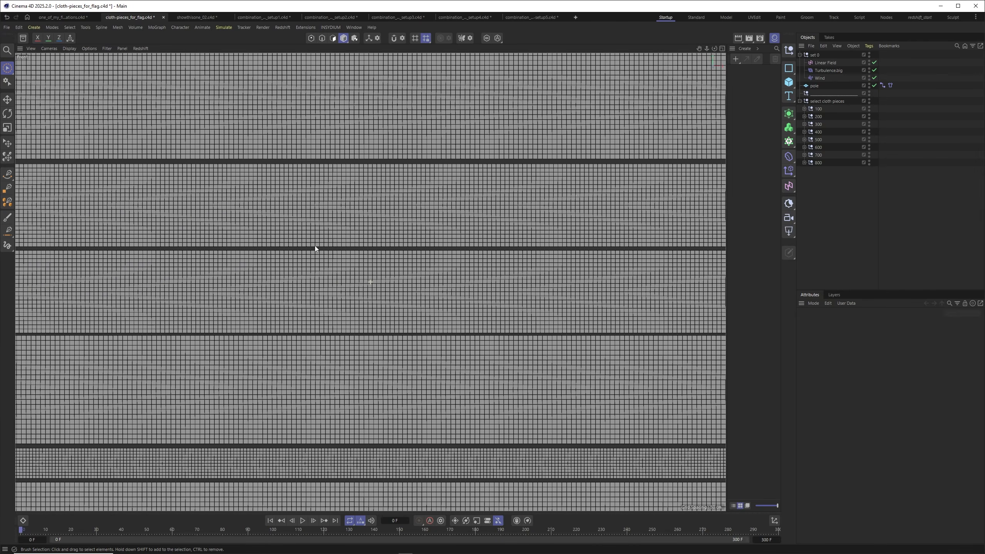
{"action": "middle_click_drag", "start_coordinate": [315, 245], "coordinate": [419, 266], "text": "alt"}
{"action": "middle_click_drag", "start_coordinate": [237, 223], "coordinate": [414, 250], "text": "alt"}
{"action": "right_click_drag", "start_coordinate": [266, 240], "coordinate": [251, 241], "text": "alt"}
{"action": "middle_click_drag", "start_coordinate": [95, 268], "coordinate": [404, 297], "text": "alt"}
{"action": "right_click_drag", "start_coordinate": [280, 255], "coordinate": [326, 250], "text": "alt"}
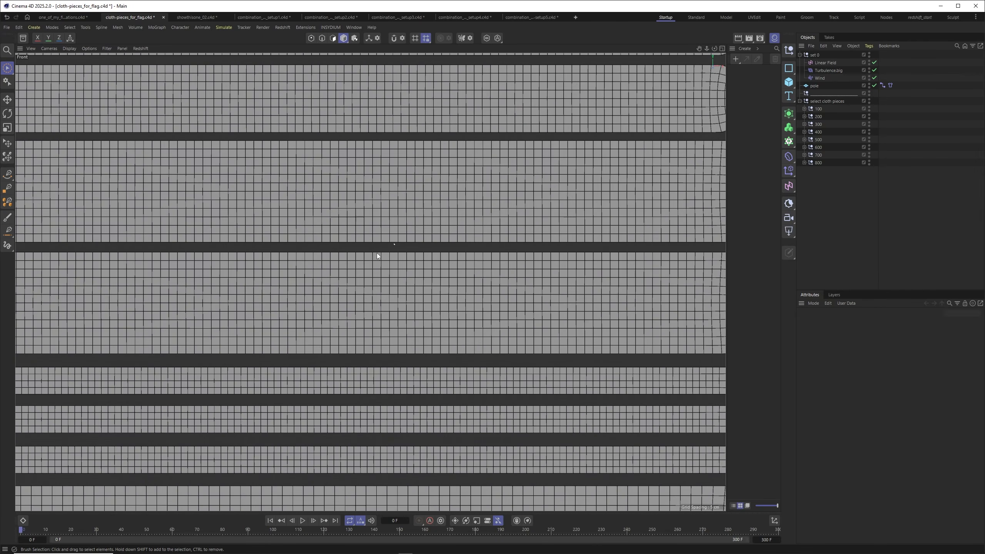
{"action": "right_click_drag", "start_coordinate": [410, 298], "coordinate": [399, 303], "text": "alt"}
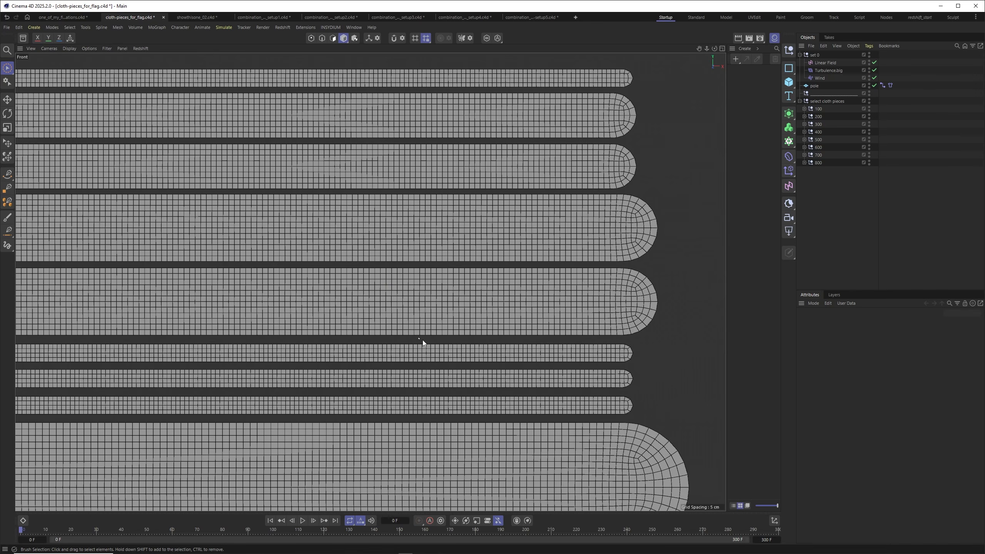
{"action": "scroll", "coordinate": [420, 338], "scroll_direction": "down", "scroll_amount": 5}
{"action": "middle_click_drag", "start_coordinate": [229, 334], "coordinate": [323, 331], "text": "alt"}
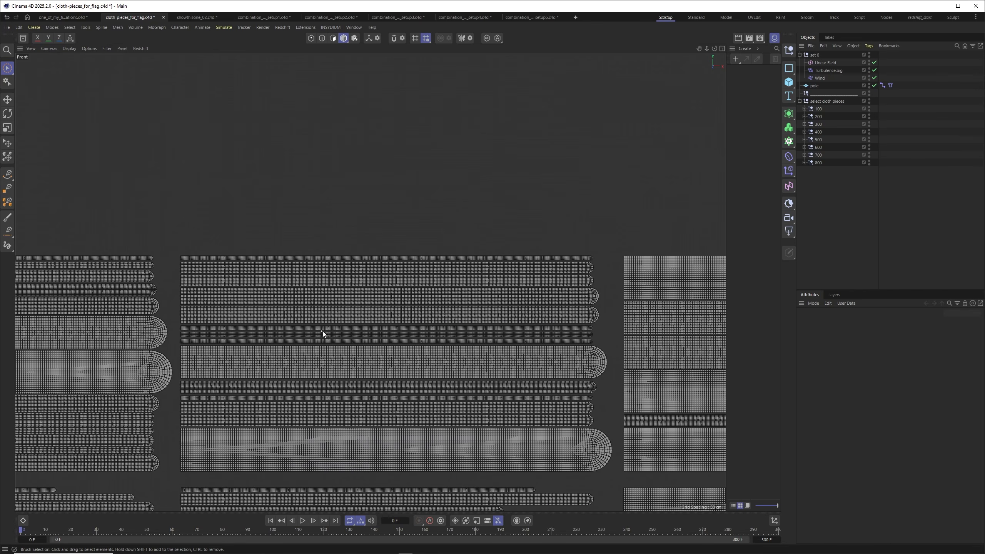
{"action": "scroll", "coordinate": [350, 383], "scroll_direction": "down", "scroll_amount": 3}
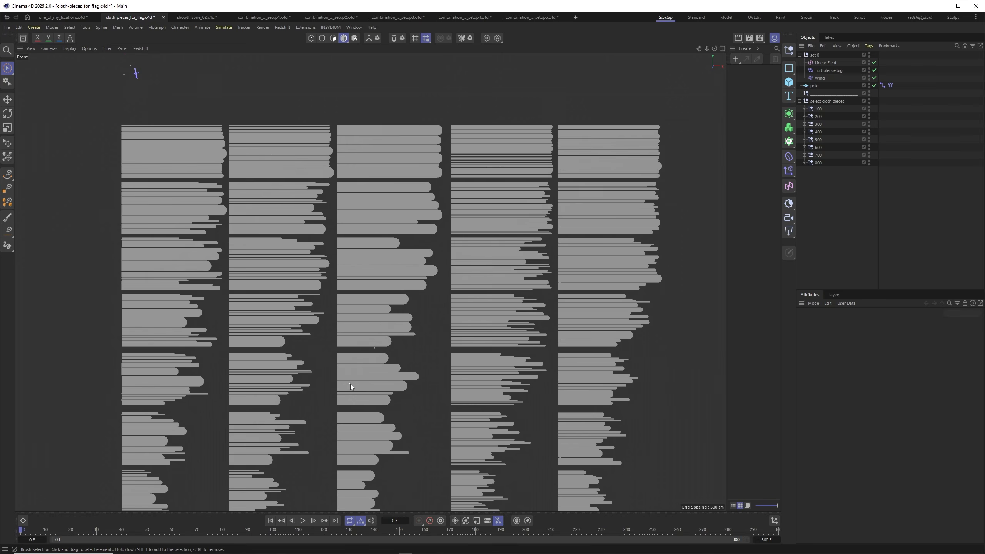
{"action": "scroll", "coordinate": [382, 295], "scroll_direction": "down", "scroll_amount": 1}
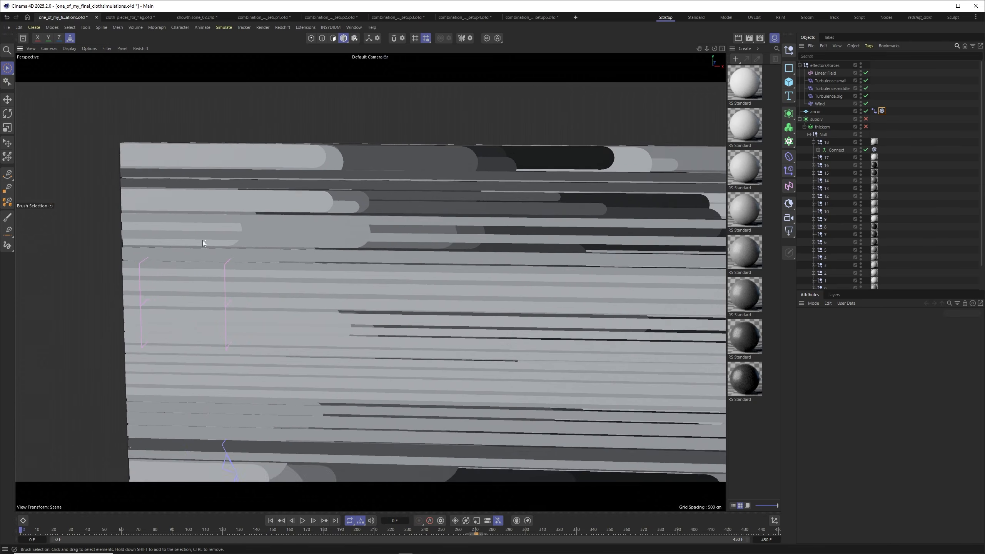
Select the ancor plane in the top view of the one_of_my_final_clothsimulations.c4d scene and return to the perspective view.
{"action": "left_click_drag", "start_coordinate": [200, 260], "coordinate": [260, 225], "text": "alt"}
{"action": "key", "text": "F2"}
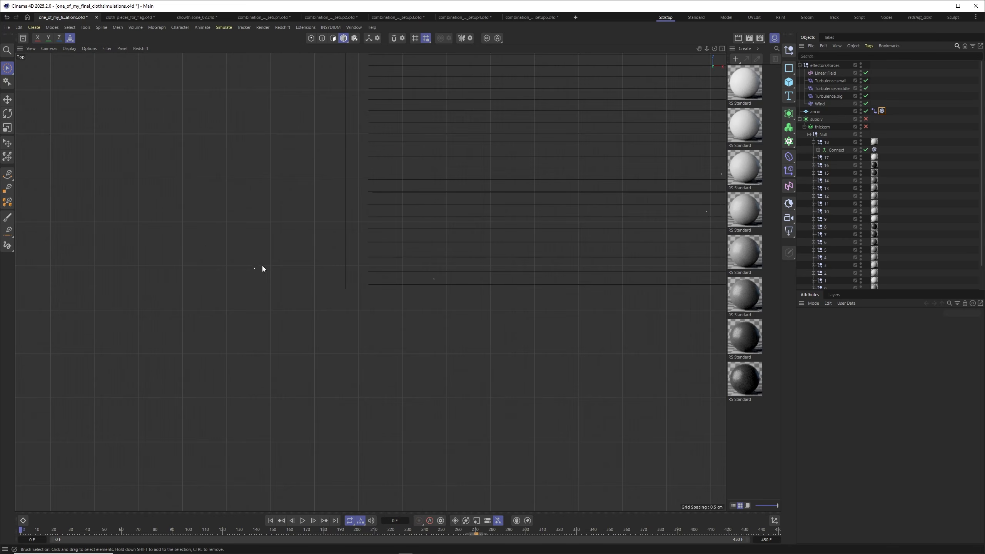
{"action": "middle_click_drag", "start_coordinate": [406, 325], "coordinate": [393, 384], "text": "alt"}
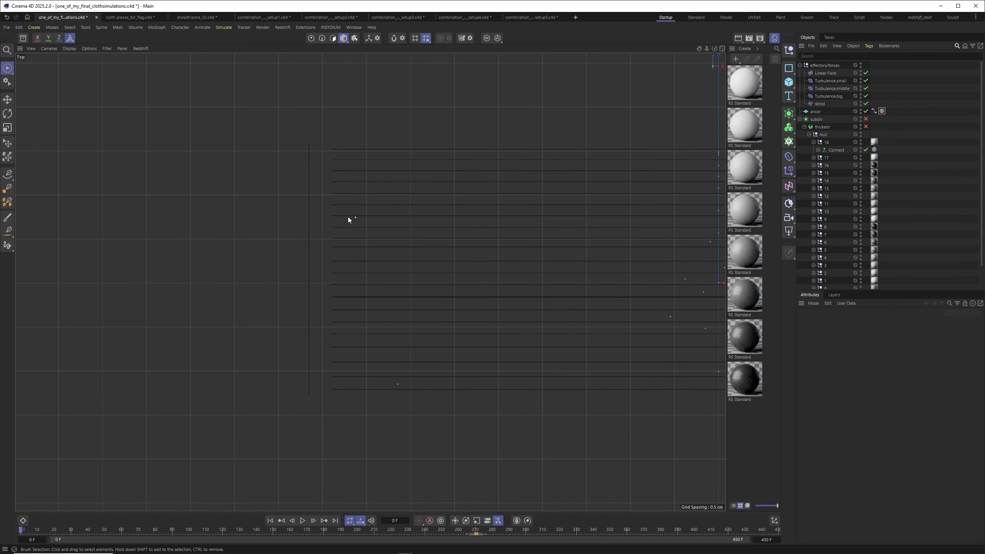
{"action": "left_click", "coordinate": [306, 141]}
{"action": "key", "text": "F1"}
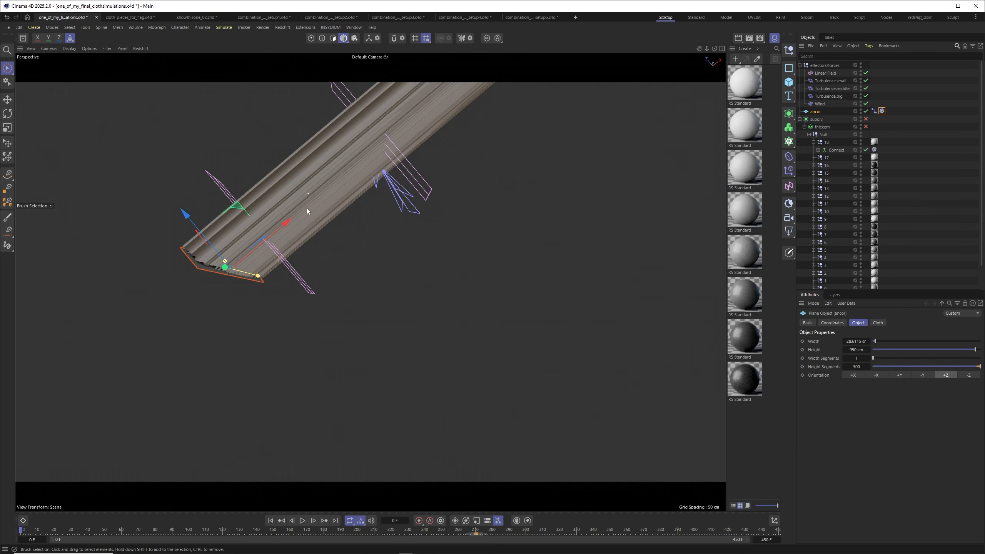
Open the ancor plane's Connector tag, examine its connections along the flag's attached edge and play the simulation.
{"action": "left_click", "coordinate": [874, 111]}
{"action": "left_click_drag", "start_coordinate": [102, 314], "coordinate": [197, 181], "text": "alt"}
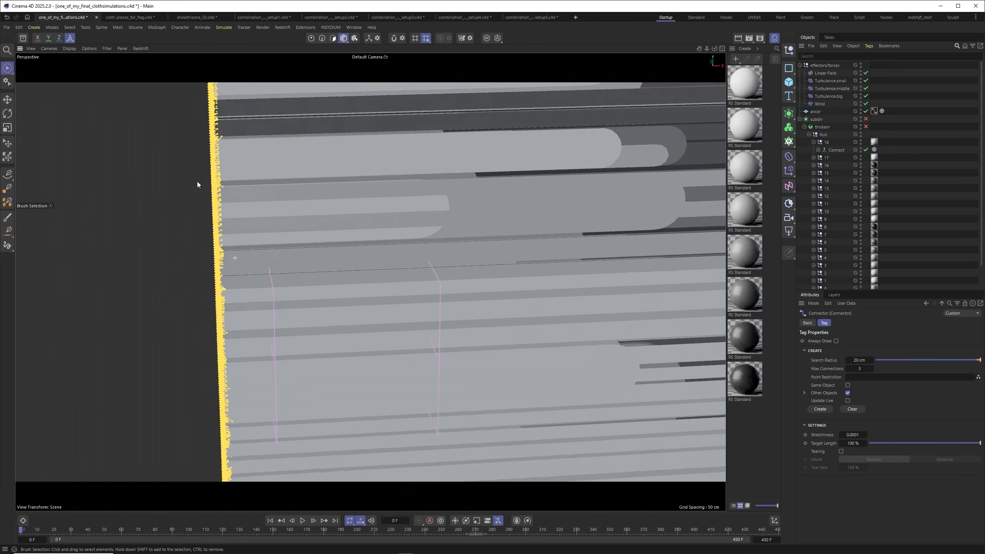
{"action": "middle_click_drag", "start_coordinate": [197, 181], "coordinate": [272, 309], "text": "alt"}
{"action": "right_click_drag", "start_coordinate": [258, 230], "coordinate": [518, 175], "text": "alt"}
{"action": "key", "text": "ctrl+shift+z"}
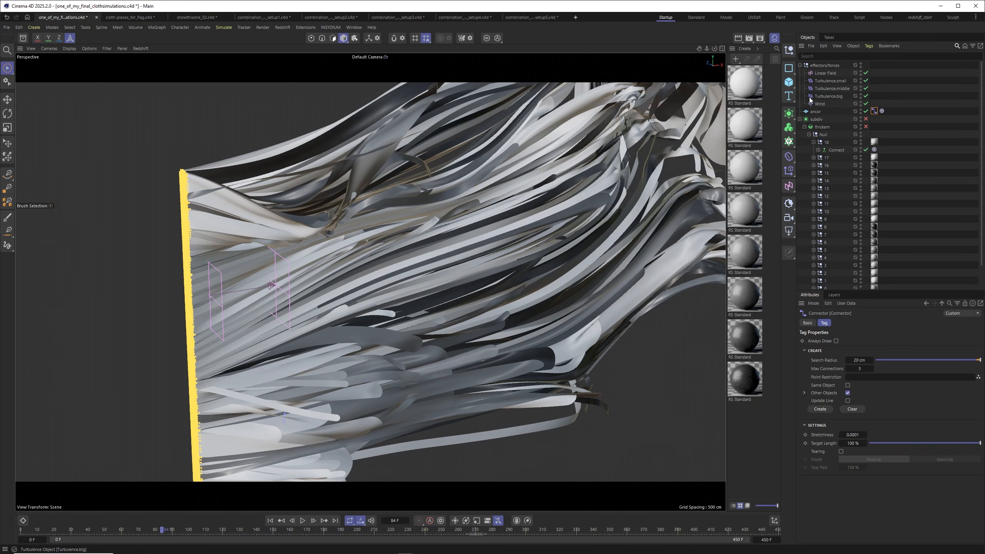
{"action": "key", "text": "F8"}
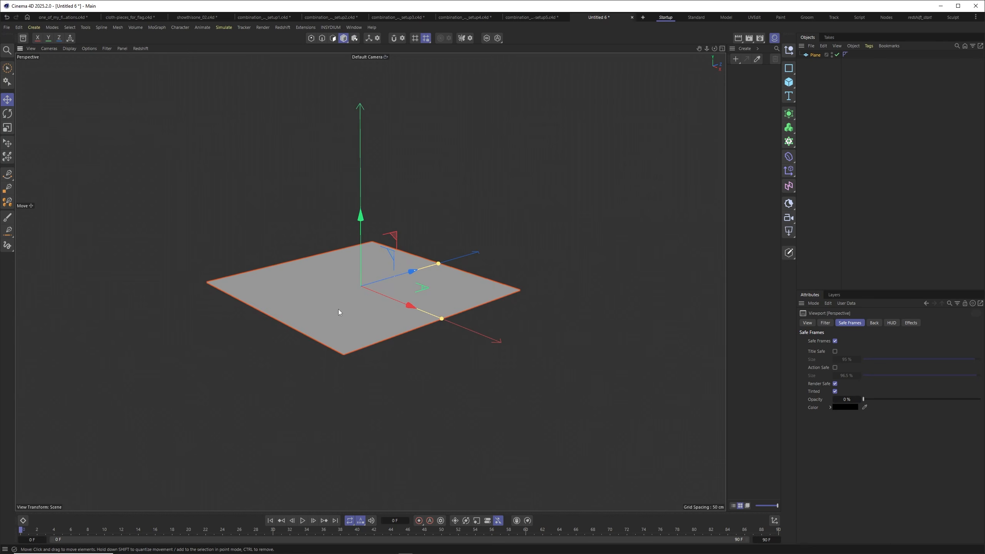
In a new scene, orient the plane to +Z and stretch its width to about 910 cm.
{"action": "left_click_drag", "start_coordinate": [339, 309], "coordinate": [330, 310], "text": "alt"}
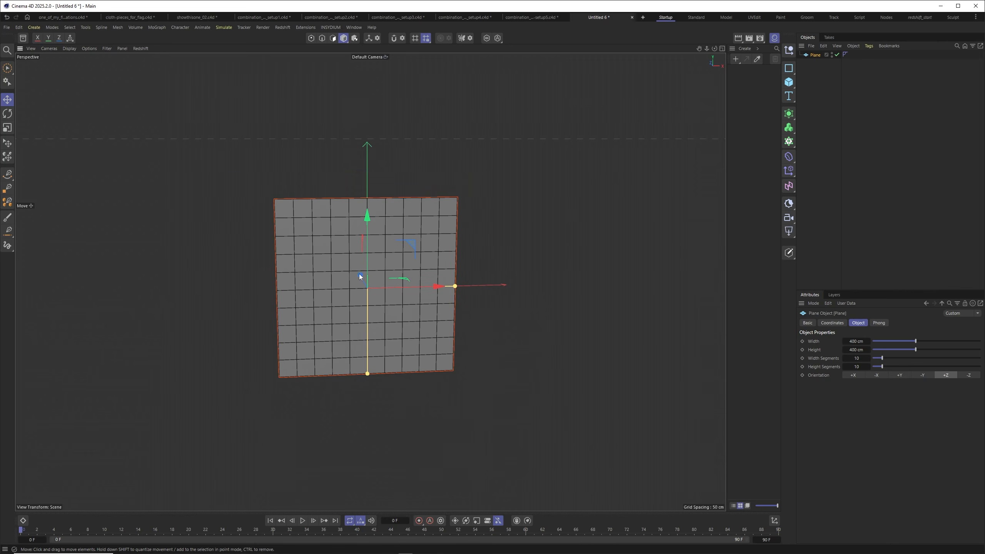
{"action": "middle_click_drag", "start_coordinate": [375, 265], "coordinate": [349, 277], "text": "alt"}
{"action": "scroll", "coordinate": [350, 277], "scroll_direction": "down", "scroll_amount": 2}
{"action": "left_click_drag", "start_coordinate": [350, 277], "coordinate": [344, 284], "text": "alt"}
{"action": "left_click_drag", "start_coordinate": [410, 305], "coordinate": [503, 298]}
{"action": "scroll", "coordinate": [331, 282], "scroll_direction": "up", "scroll_amount": 3}
{"action": "mouse_move", "coordinate": [335, 282]}
{"action": "left_mouse_down", "text": "alt"}
{"action": "mouse_move", "coordinate": [344, 274]}
{"action": "mouse_move", "coordinate": [335, 278]}
{"action": "left_mouse_up", "text": "alt"}
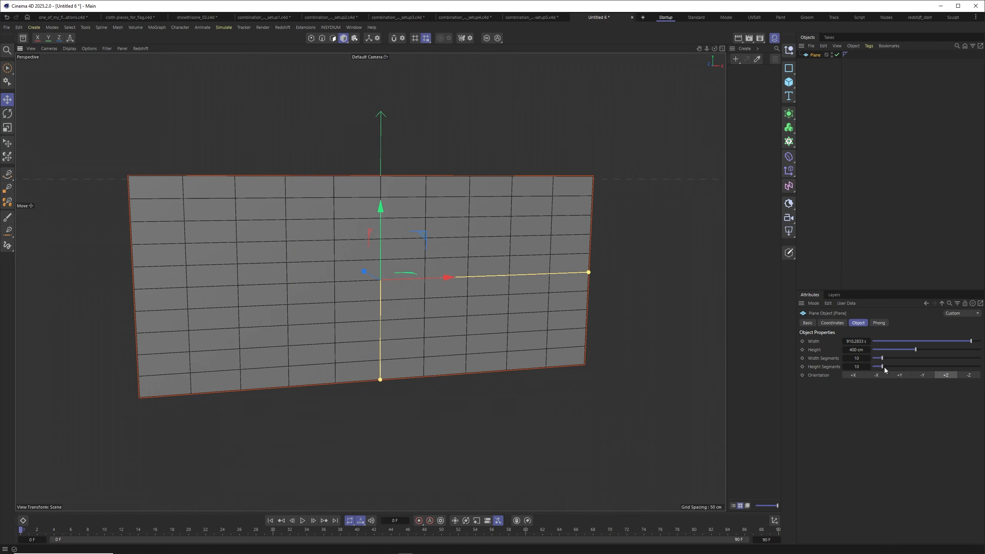
Subdivide the plane into 133 width segments and 65 height segments.
{"action": "left_click_drag", "start_coordinate": [883, 367], "coordinate": [947, 352]}
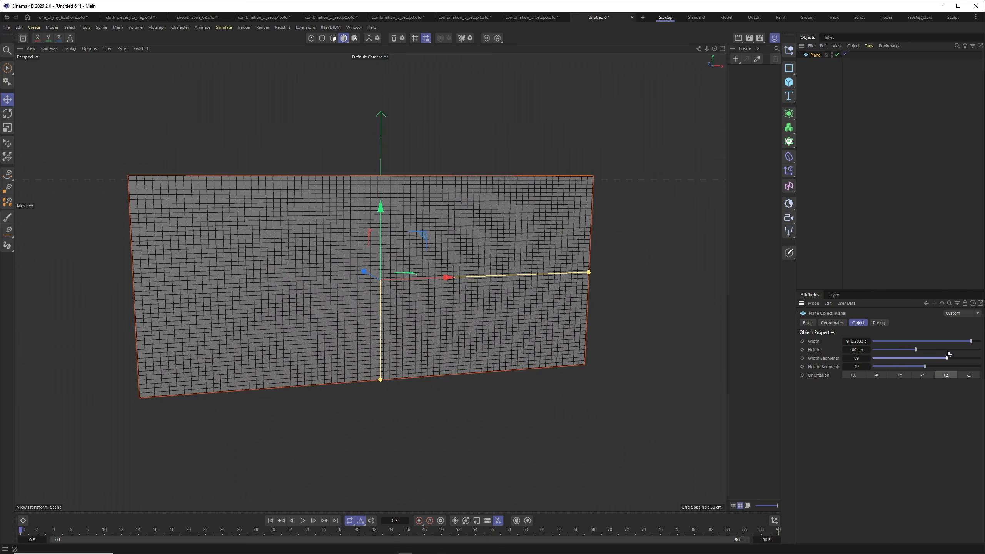
{"action": "middle_click_drag", "start_coordinate": [424, 309], "coordinate": [453, 310], "text": "alt"}
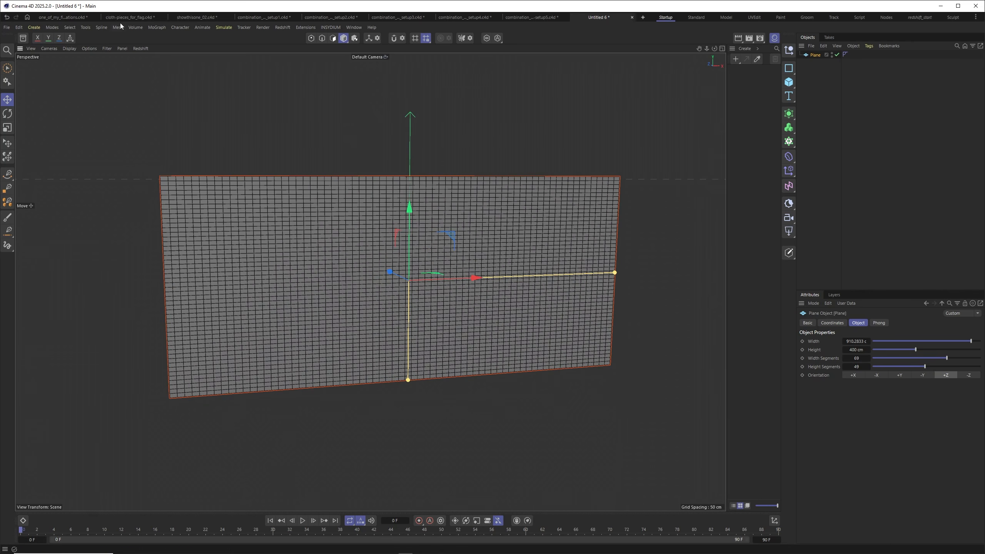
{"action": "middle_click_drag", "start_coordinate": [314, 286], "coordinate": [324, 289], "text": "alt"}
{"action": "right_click_drag", "start_coordinate": [324, 289], "coordinate": [349, 281], "text": "alt"}
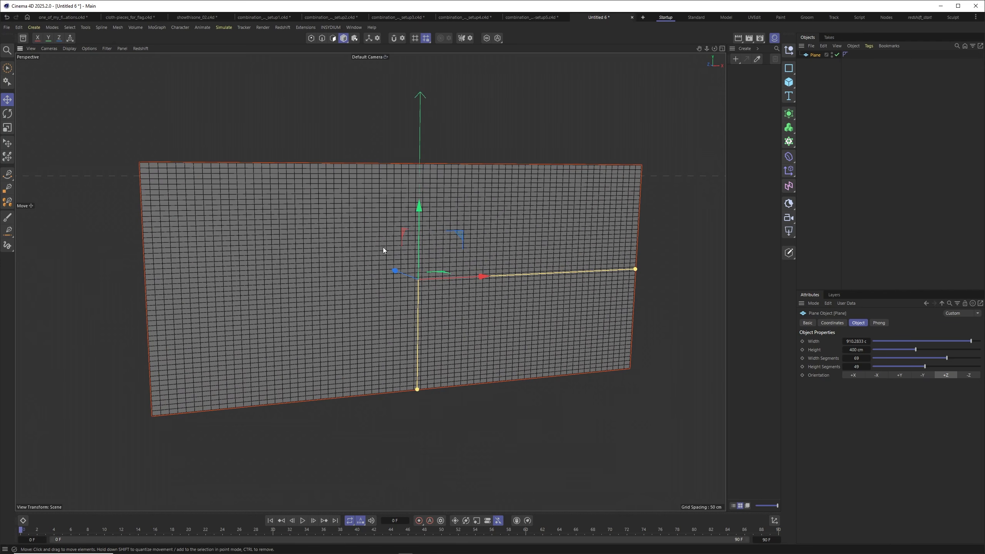
{"action": "left_click_drag", "start_coordinate": [301, 188], "coordinate": [321, 235], "text": "alt"}
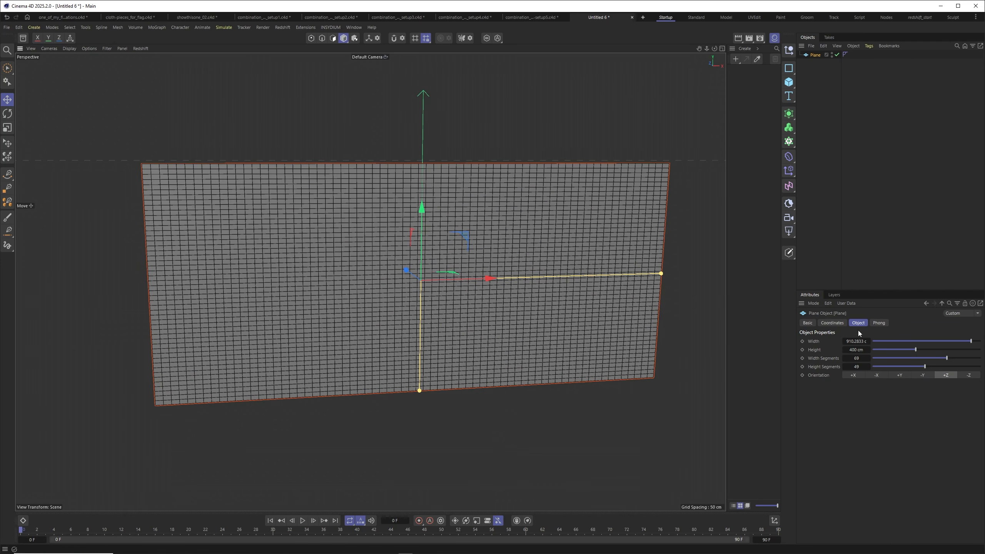
{"action": "left_click_drag", "start_coordinate": [856, 359], "coordinate": [885, 358]}
{"action": "left_click_drag", "start_coordinate": [852, 367], "coordinate": [858, 367]}
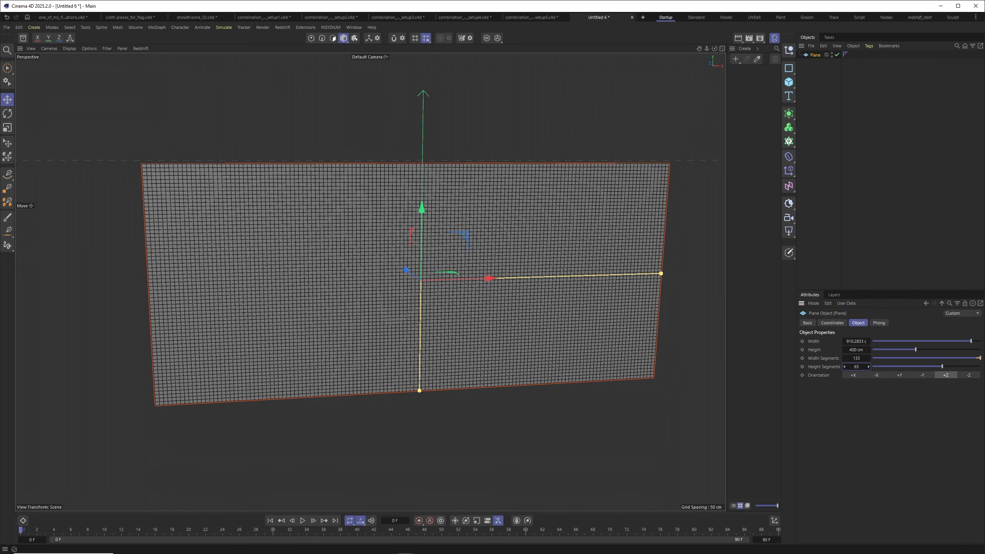
{"action": "left_click_drag", "start_coordinate": [363, 270], "coordinate": [338, 240], "text": "alt"}
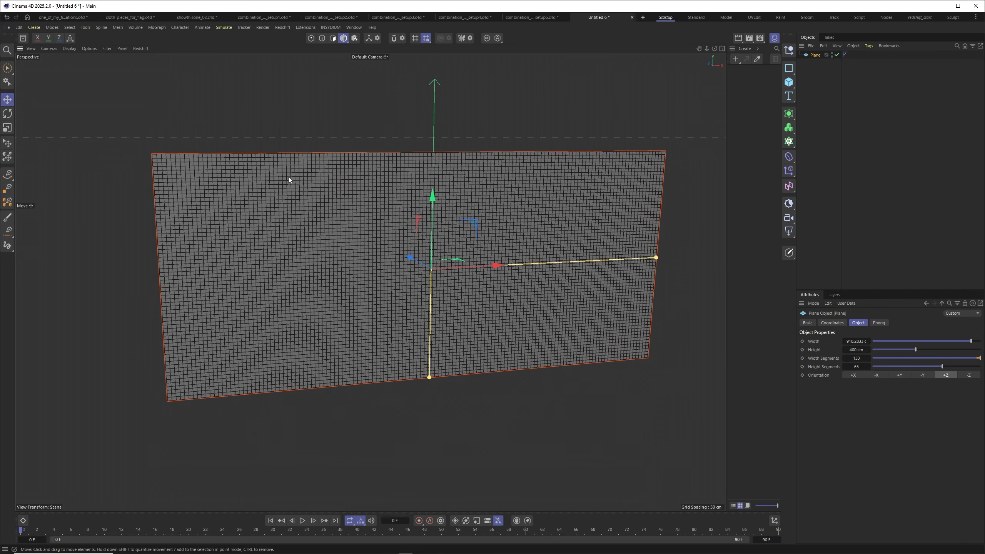
Duplicate the plane as a strip about 4.9 cm wide beside the large plane's left edge, with 1 width segment.
{"action": "left_click", "coordinate": [821, 82]}
{"action": "left_click_drag", "start_coordinate": [816, 59], "coordinate": [817, 62], "text": "ctrl"}
{"action": "left_click_drag", "start_coordinate": [657, 261], "coordinate": [220, 279]}
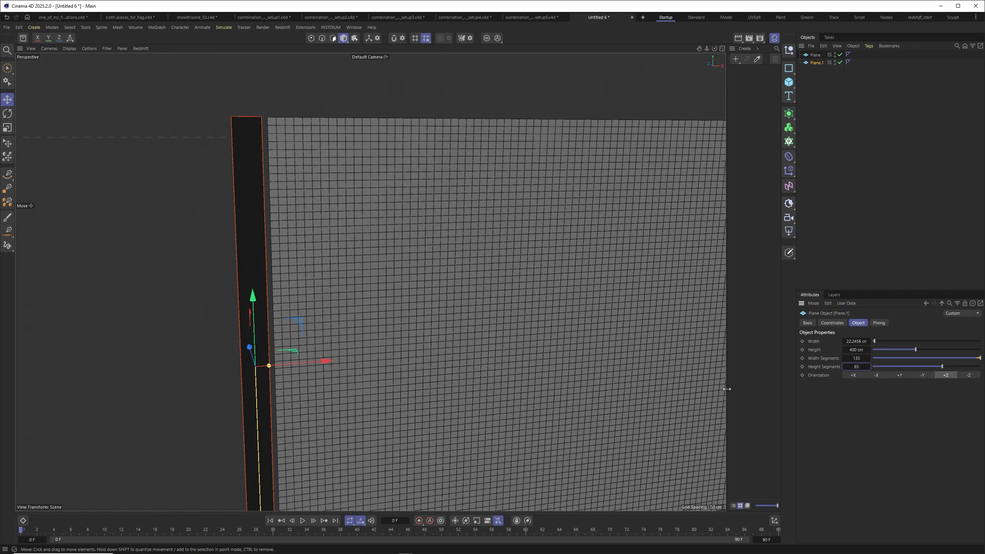
{"action": "type", "text": "1"}
{"action": "key", "text": "Return"}
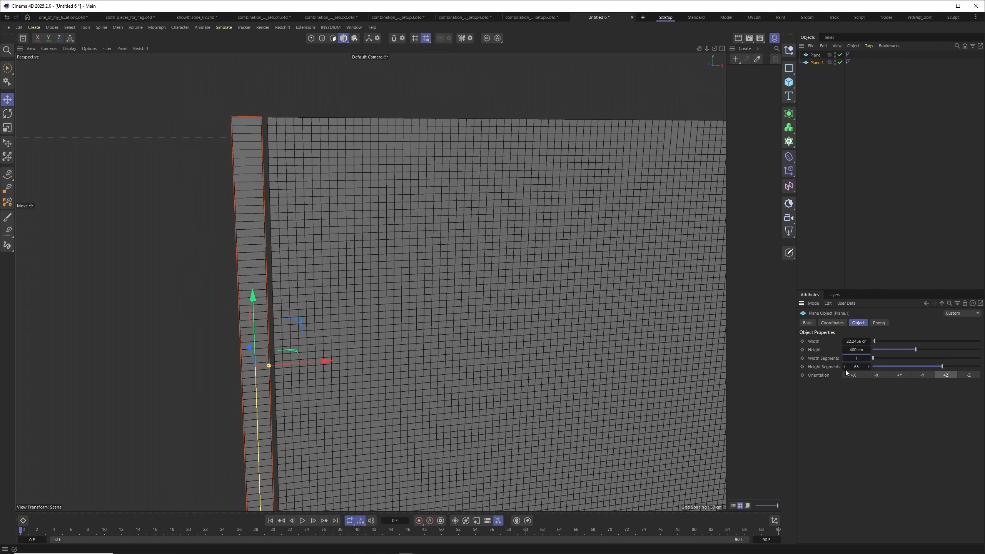
{"action": "left_click_drag", "start_coordinate": [267, 367], "coordinate": [318, 362]}
Rename the narrow strip as pole and the large plane as flag.
{"action": "double_click", "coordinate": [816, 62]}
{"action": "type", "text": "pole"}
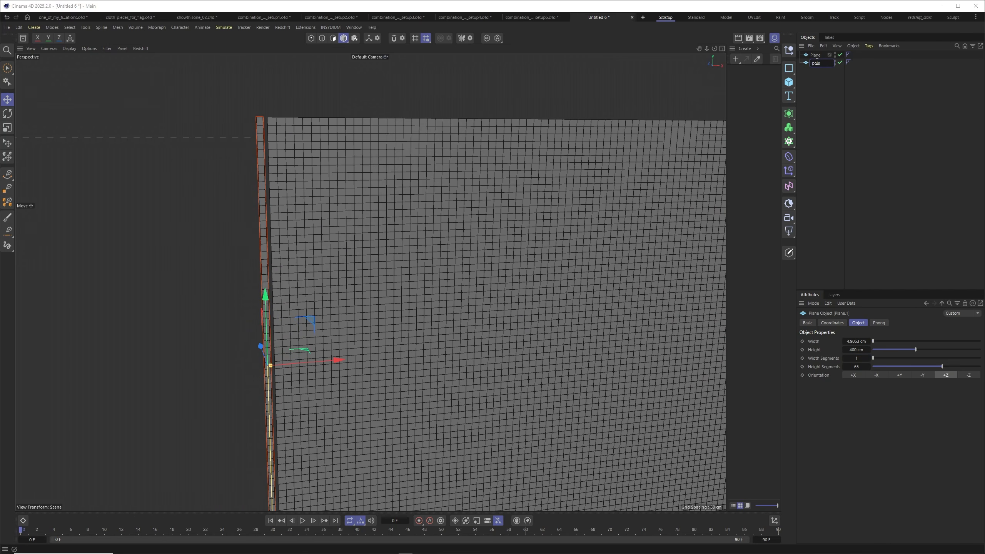
{"action": "key", "text": "shift+Tab"}
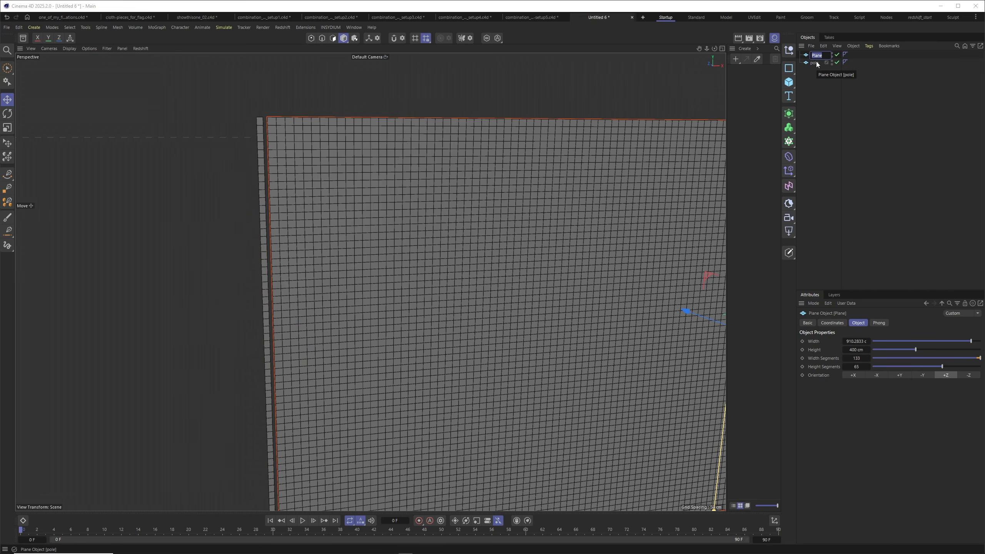
{"action": "key", "text": "BackSpace"}
Add a Cloth tag to the pole and enable With Pins in its Mix Animation settings.
{"action": "left_click", "coordinate": [816, 62]}
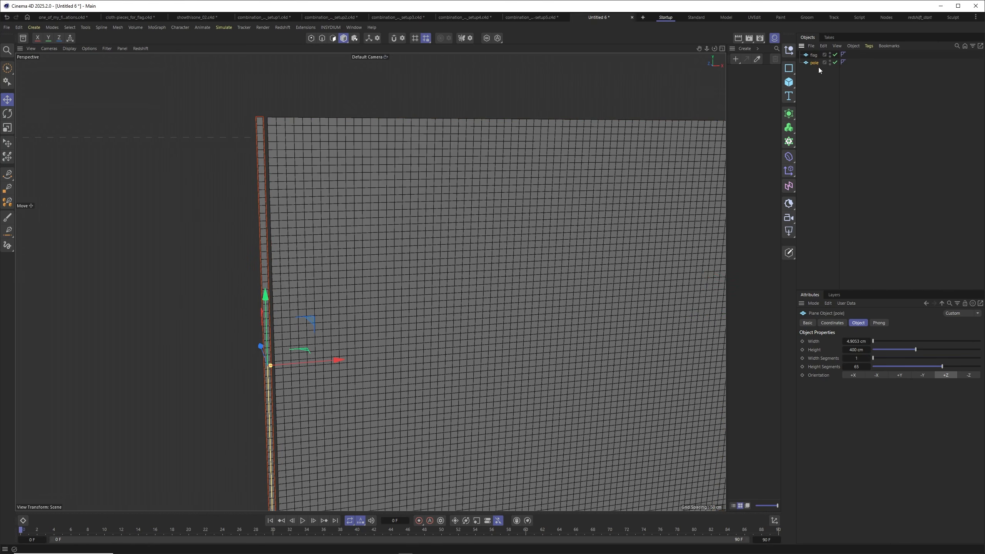
{"action": "right_click", "coordinate": [815, 62]}
{"action": "mouse_move", "coordinate": [915, 182]}
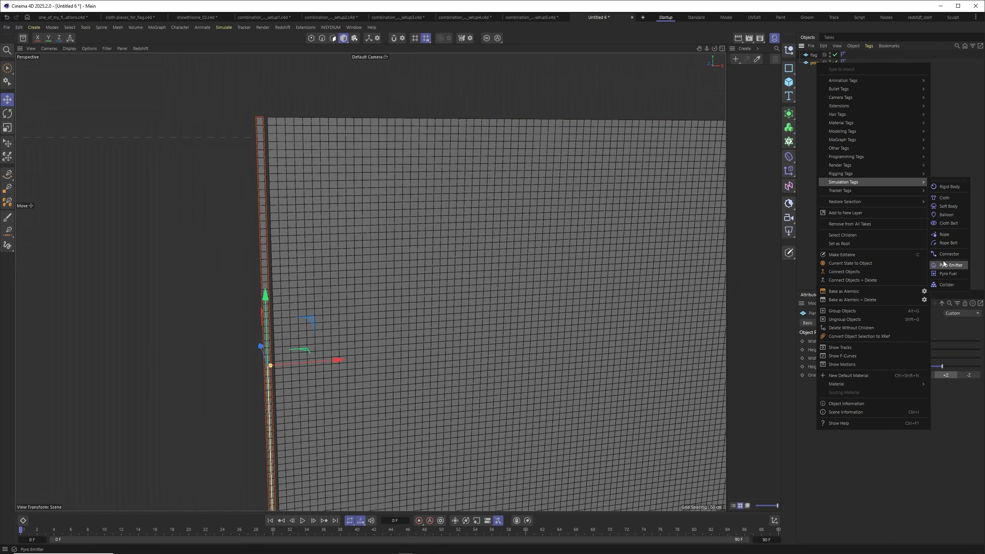
{"action": "left_click", "coordinate": [943, 198]}
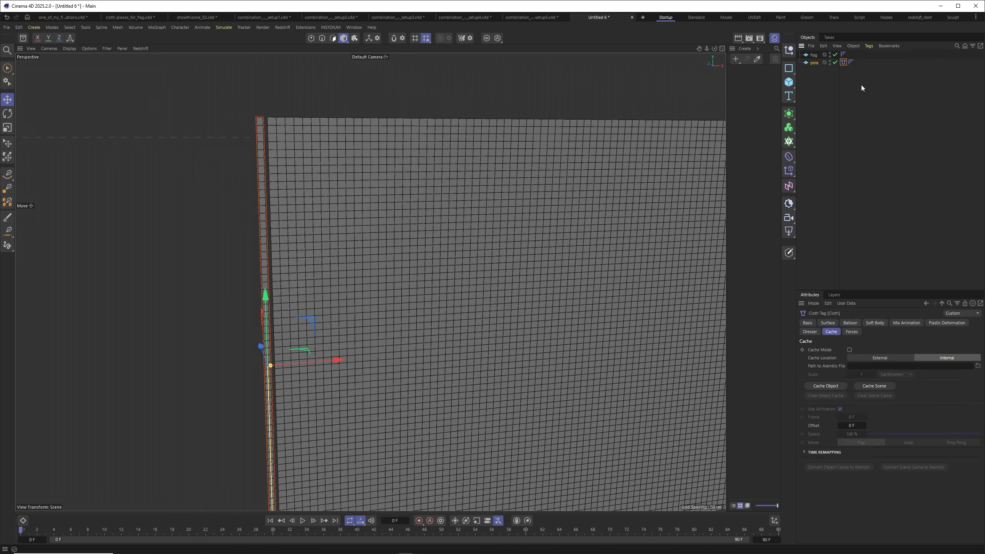
{"action": "left_click", "coordinate": [843, 62]}
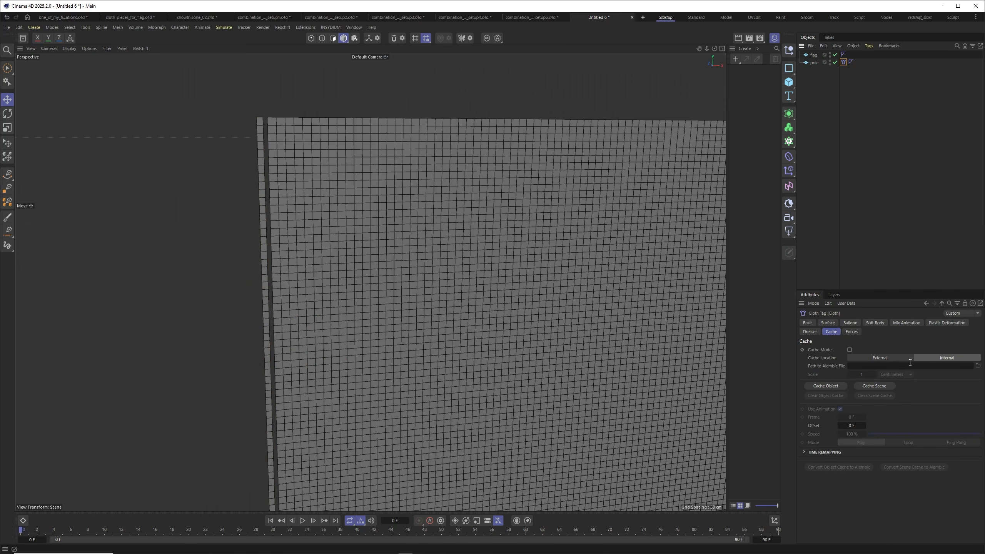
{"action": "left_click", "coordinate": [903, 323]}
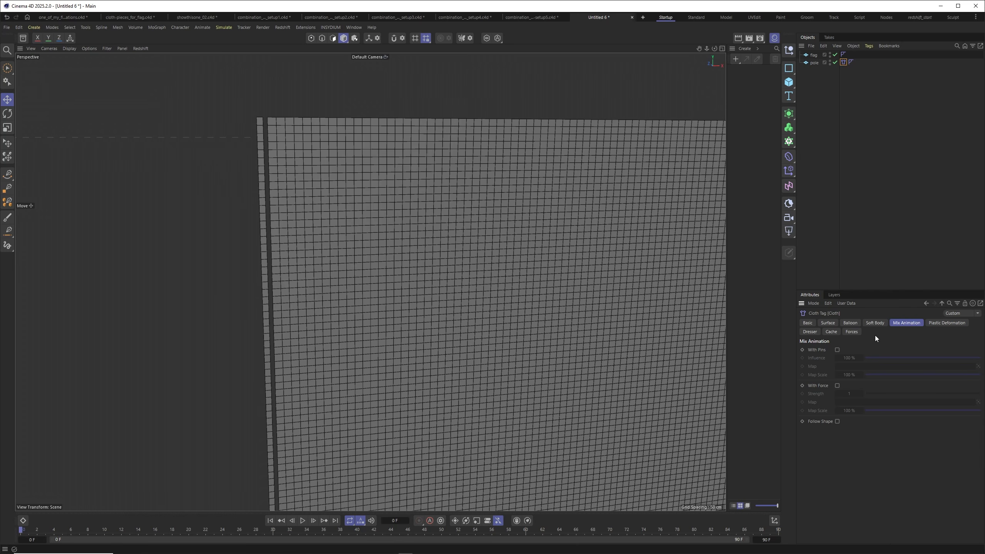
{"action": "left_click", "coordinate": [836, 350]}
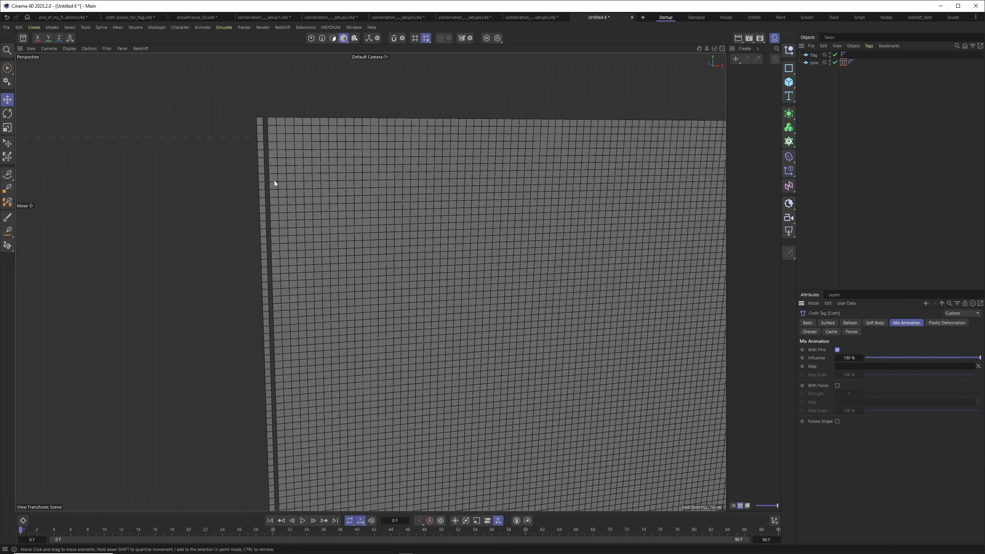
Copy the pole's Cloth tag to the flag, disable With Pins on the copy and open its surface settings.
{"action": "left_click_drag", "start_coordinate": [843, 62], "coordinate": [852, 55]}
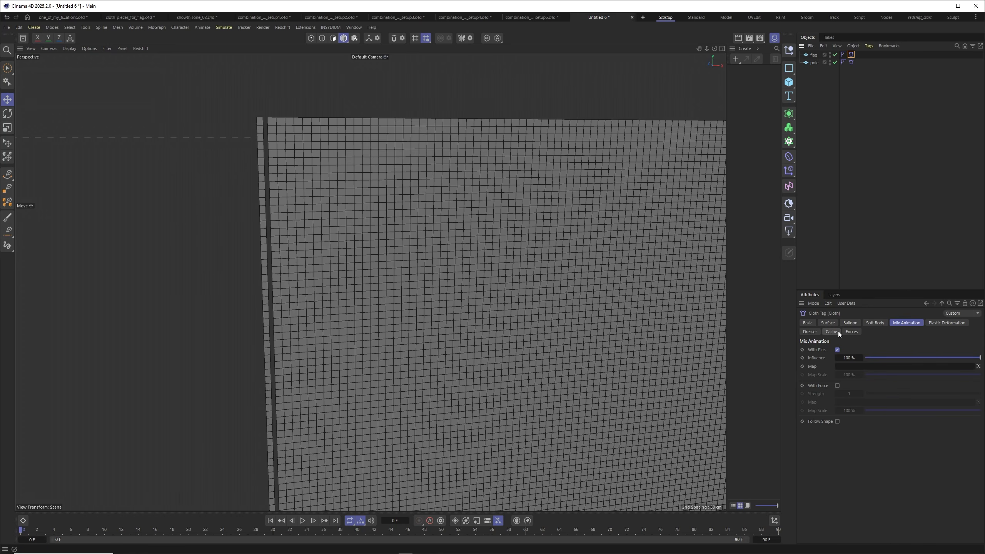
{"action": "left_click", "coordinate": [837, 350]}
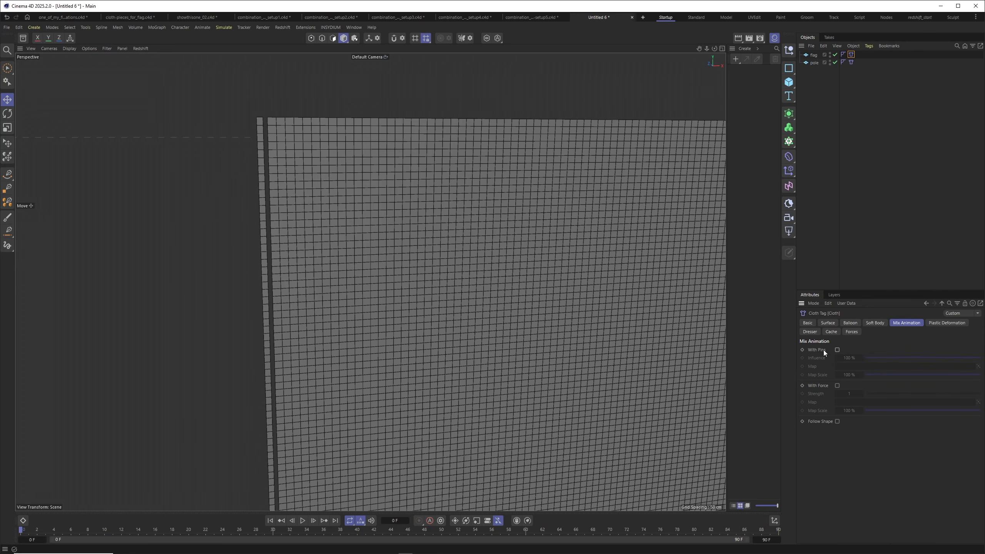
{"action": "left_click", "coordinate": [829, 324]}
{"action": "left_click_drag", "start_coordinate": [848, 361], "coordinate": [852, 361]}
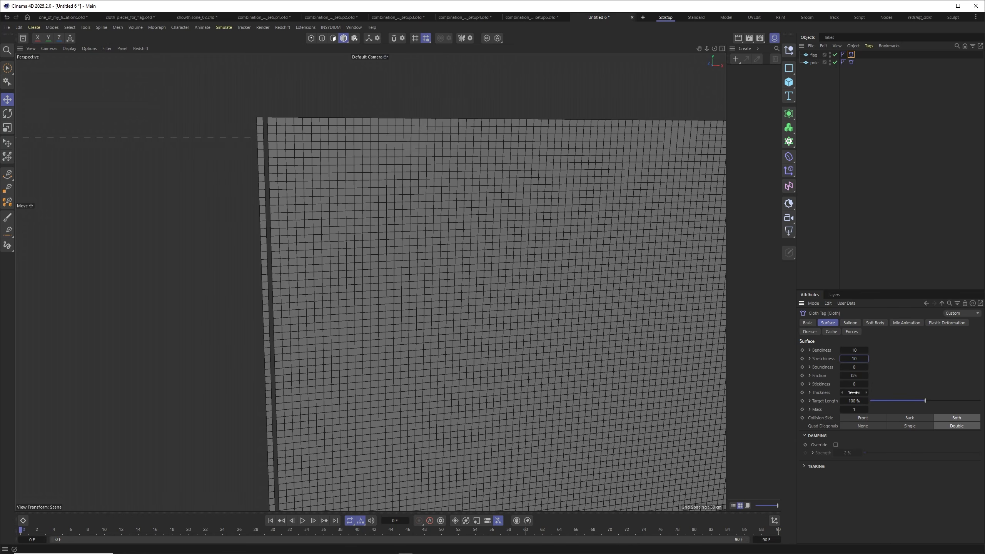
Add a Connector tag to the pole and create its connections to the flag with a 5 cm search radius.
{"action": "left_click", "coordinate": [817, 65]}
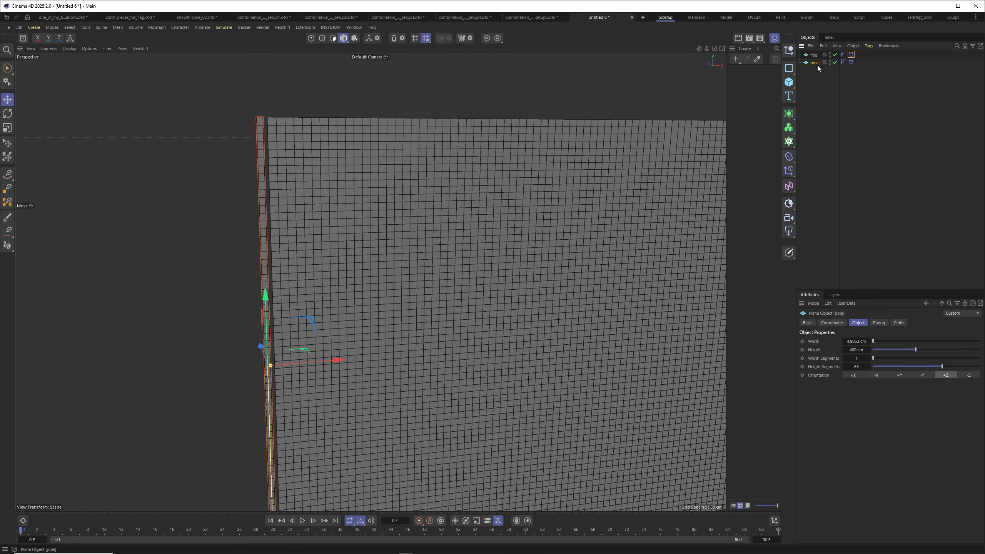
{"action": "right_click", "coordinate": [815, 63]}
{"action": "mouse_move", "coordinate": [908, 182]}
{"action": "left_click", "coordinate": [947, 190]}
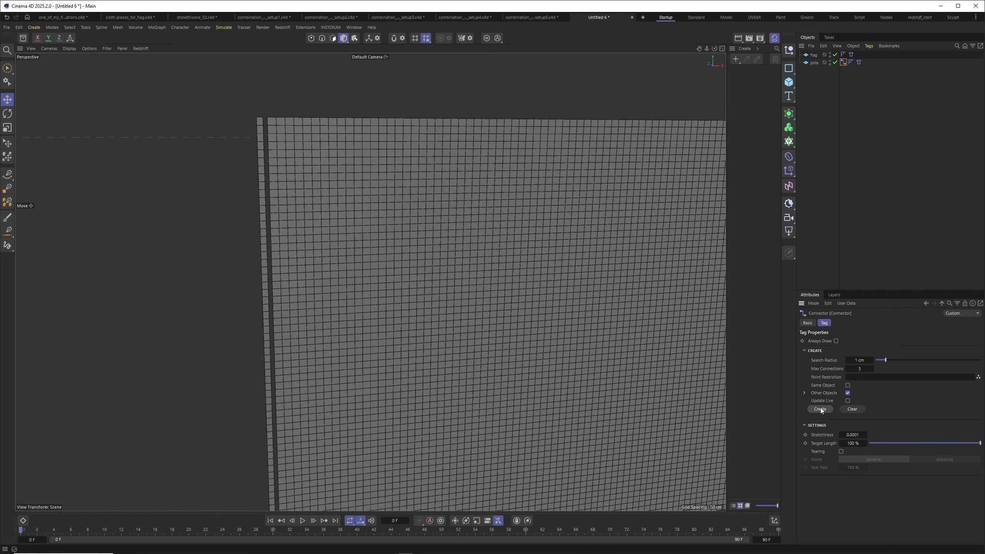
{"action": "double_click", "coordinate": [860, 360]}
{"action": "type", "text": "5"}
{"action": "key", "text": "Return"}
{"action": "left_click", "coordinate": [820, 410]}
Open the project's scene simulation settings, play the simulation to test the flag's attachment to the pole and return to the first frame.
{"action": "right_click_drag", "start_coordinate": [288, 185], "coordinate": [251, 215], "text": "alt"}
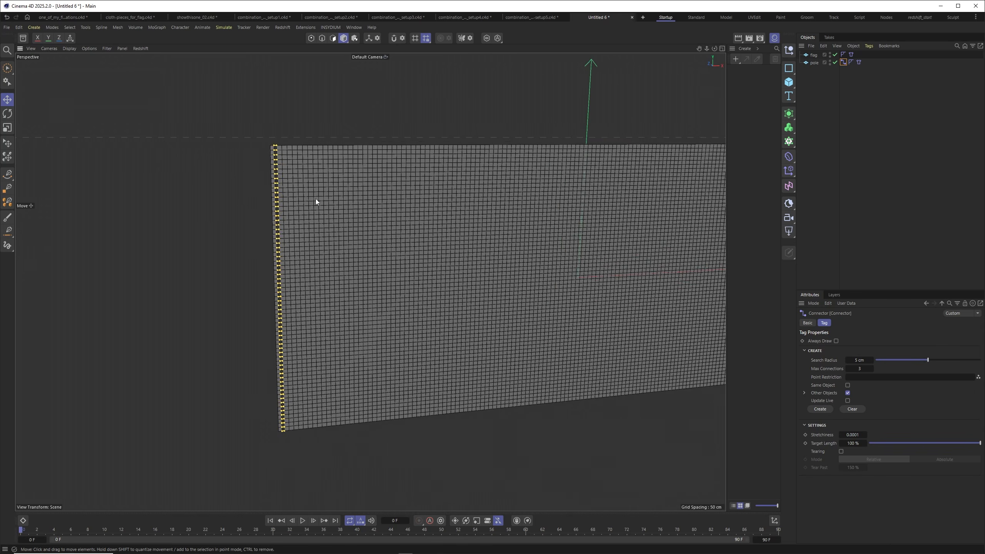
{"action": "middle_click_drag", "start_coordinate": [316, 198], "coordinate": [250, 190], "text": "alt"}
{"action": "right_click_drag", "start_coordinate": [315, 198], "coordinate": [340, 227], "text": "alt"}
{"action": "middle_click_drag", "start_coordinate": [340, 227], "coordinate": [147, 164], "text": "alt"}
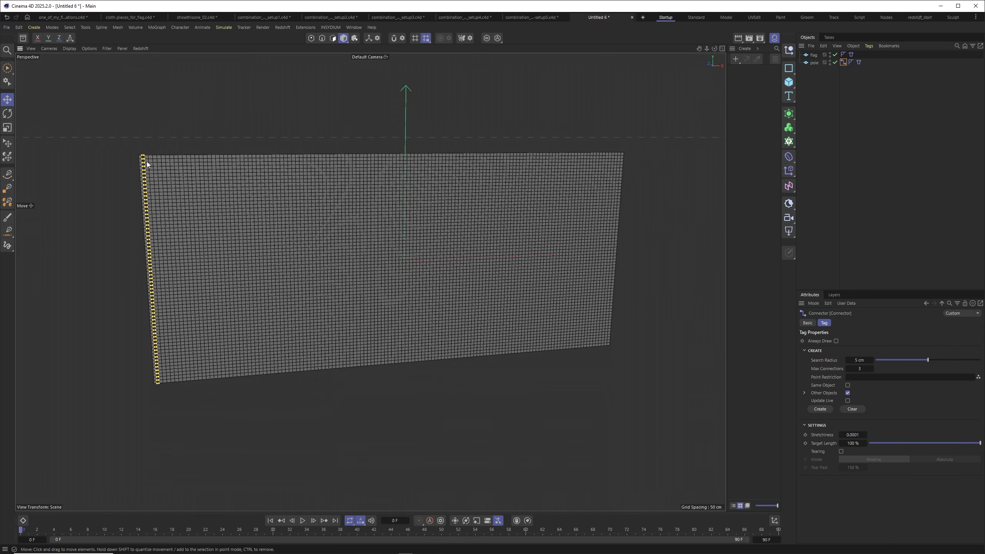
{"action": "left_click_drag", "start_coordinate": [354, 269], "coordinate": [345, 261], "text": "alt"}
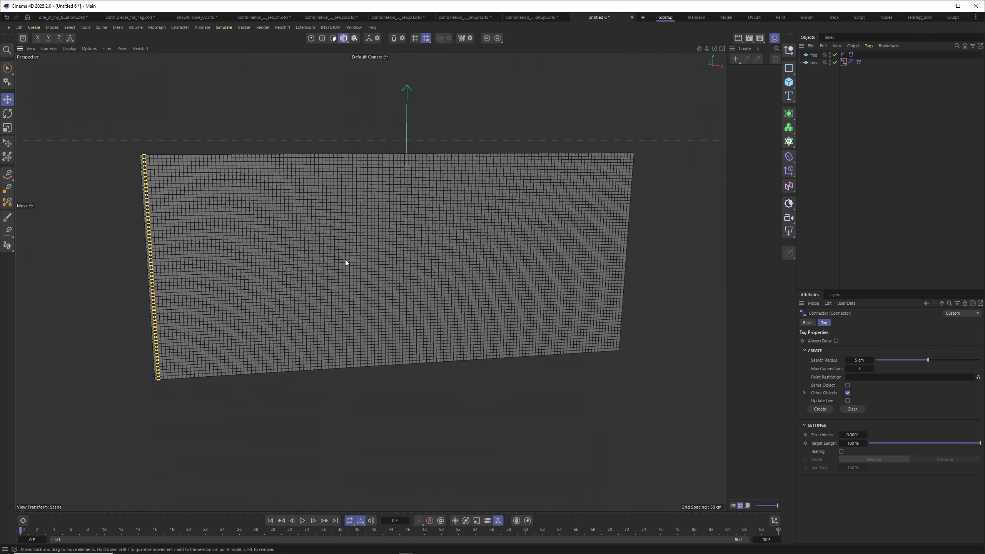
{"action": "key", "text": "ctrl+d"}
{"action": "left_click", "coordinate": [808, 350]}
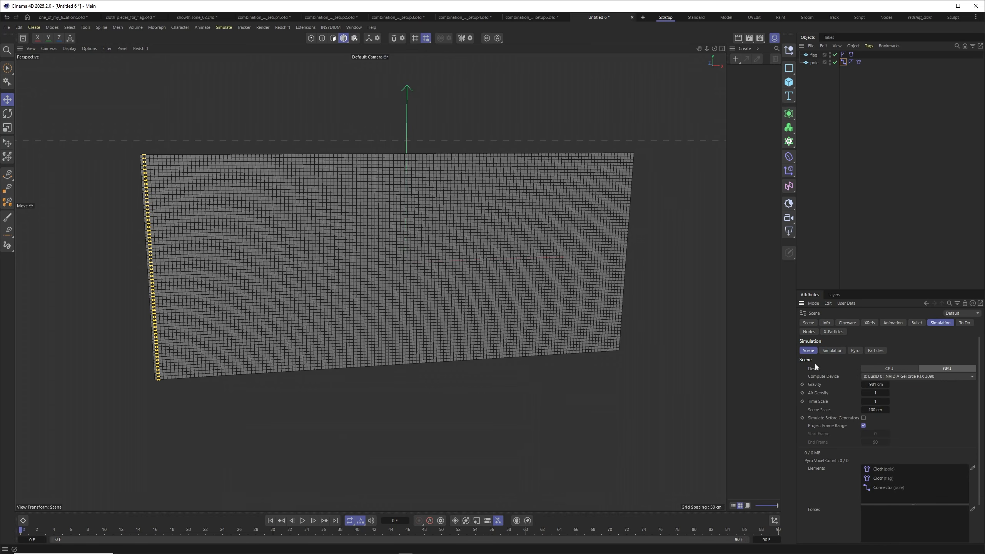
{"action": "left_click", "coordinate": [875, 383]}
{"action": "left_click", "coordinate": [302, 522]}
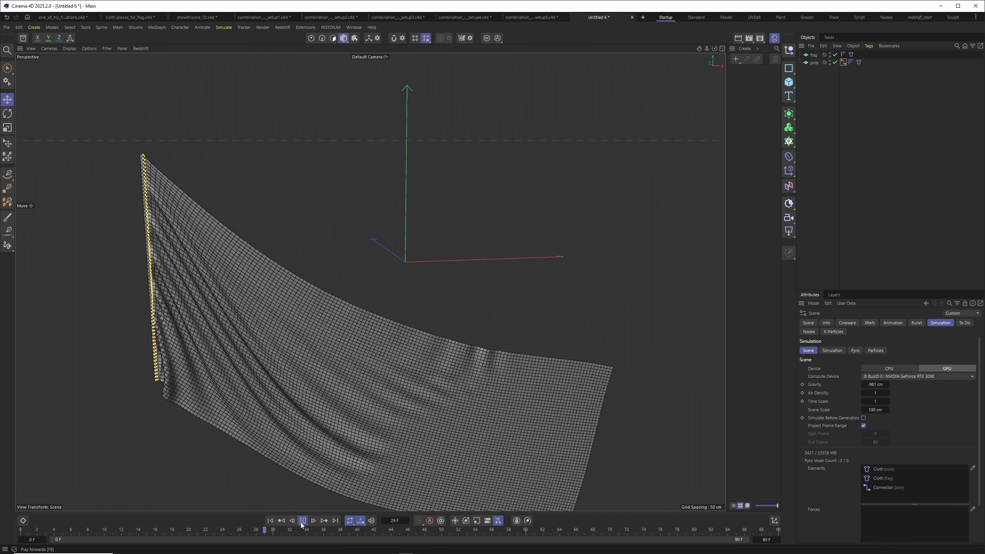
{"action": "left_click", "coordinate": [302, 523]}
{"action": "left_click", "coordinate": [270, 520]}
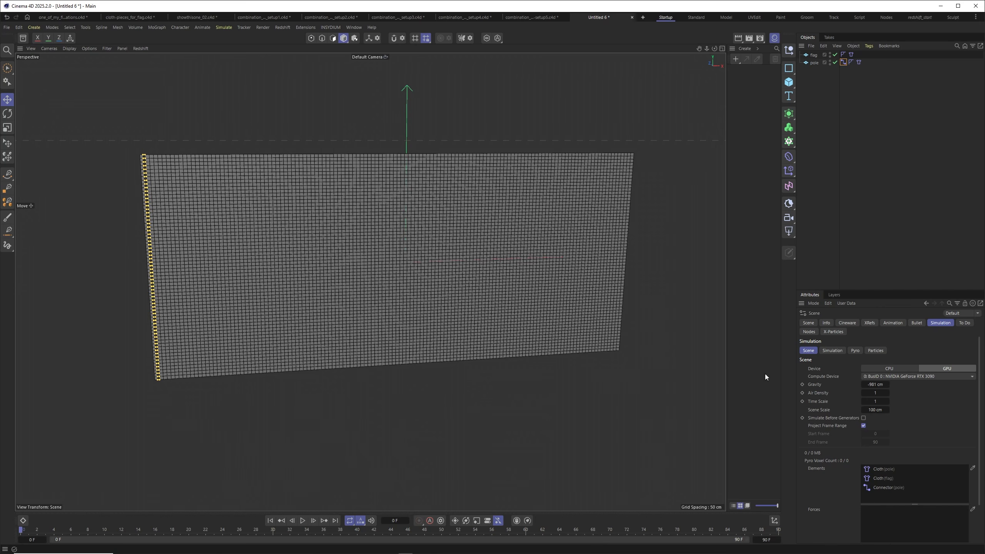
Set the scene gravity to 0 cm and add a Turbulence force and a Wind force.
{"action": "left_click", "coordinate": [224, 27]}
{"action": "mouse_move", "coordinate": [226, 42]}
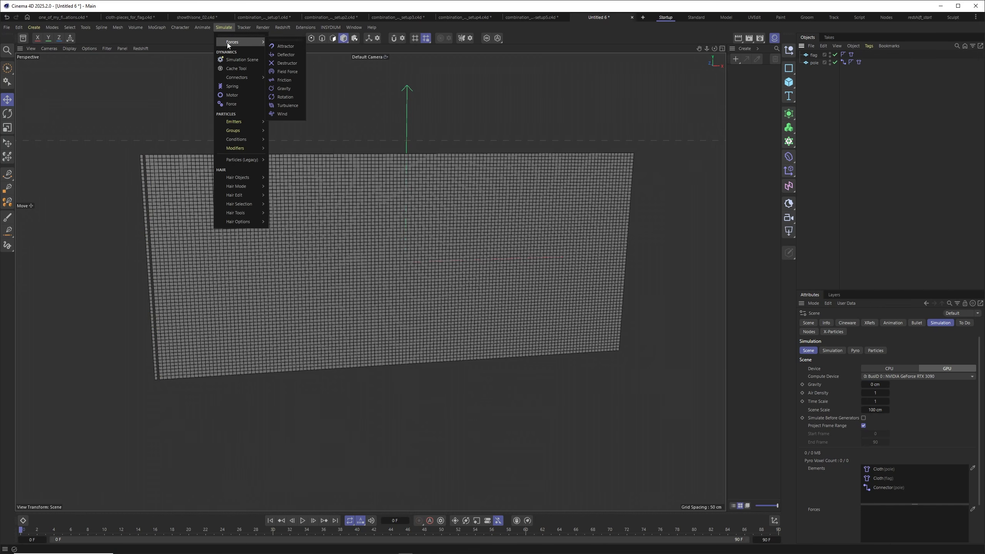
{"action": "left_click", "coordinate": [287, 105]}
{"action": "left_click", "coordinate": [224, 28]}
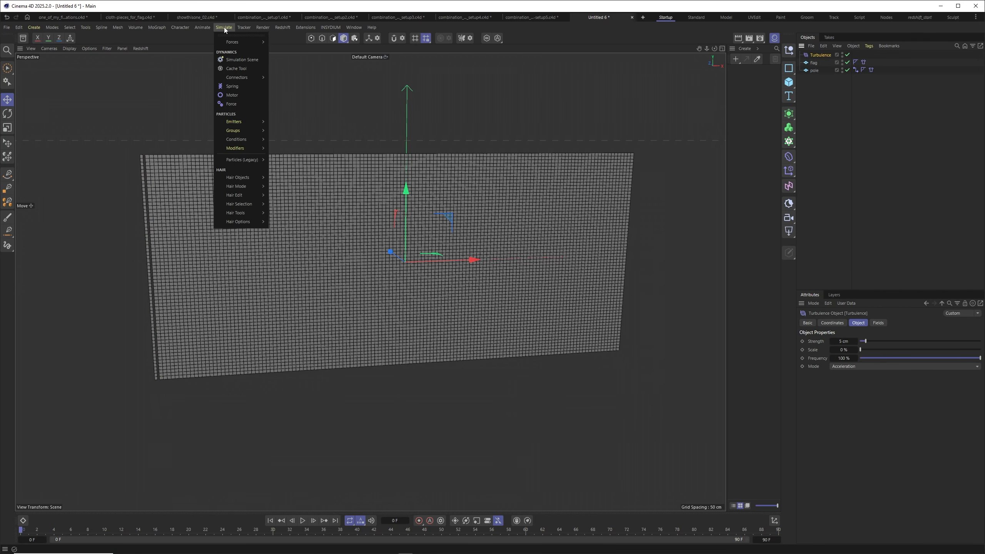
{"action": "mouse_move", "coordinate": [242, 41]}
{"action": "left_click", "coordinate": [287, 114]}
{"action": "scroll", "coordinate": [383, 273], "scroll_direction": "down", "scroll_amount": 3}
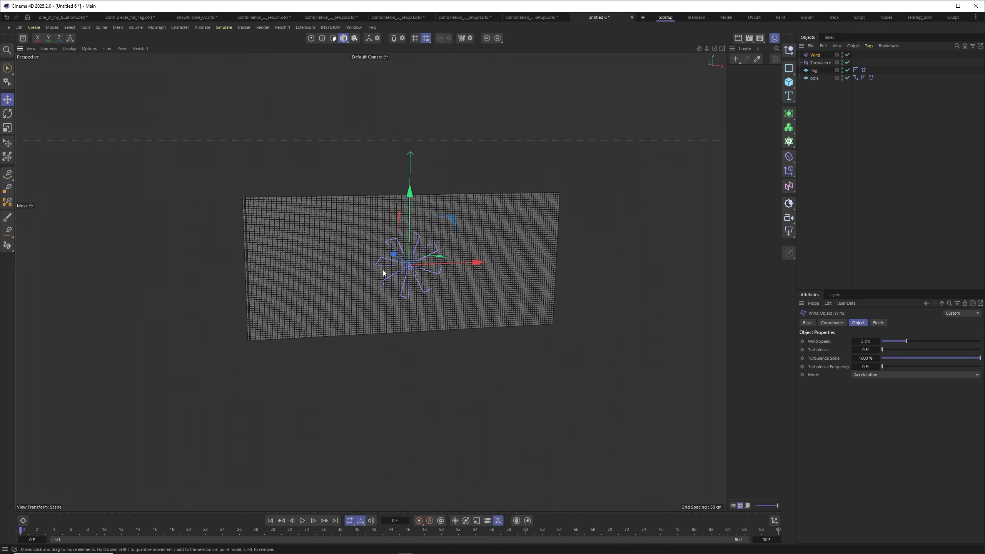
Move the Wind object to the pole side of the flag and rotate it to blow along the flag's length.
{"action": "left_click_drag", "start_coordinate": [519, 268], "coordinate": [327, 275]}
{"action": "key", "text": "r"}
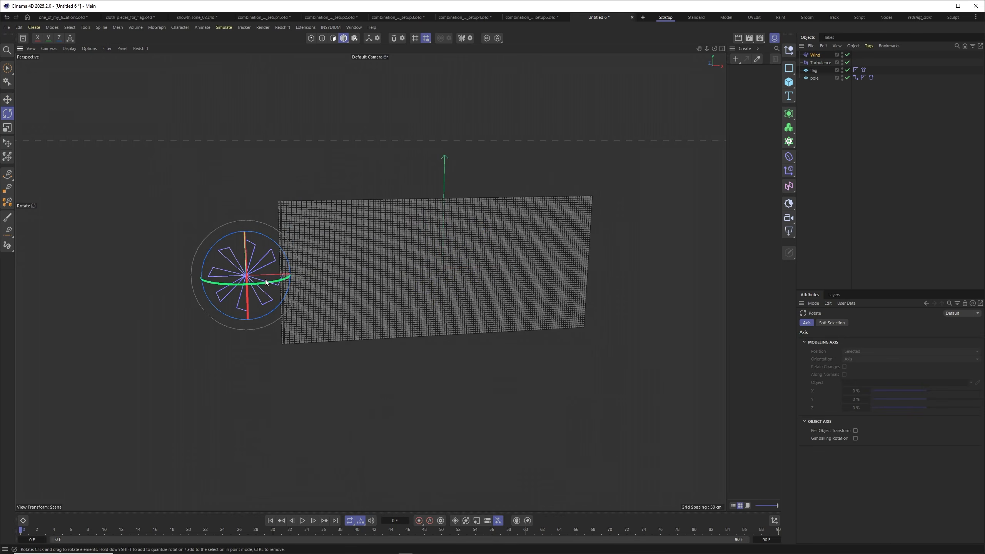
{"action": "left_click_drag", "start_coordinate": [266, 282], "coordinate": [216, 246]}
{"action": "scroll", "coordinate": [298, 272], "scroll_direction": "up", "scroll_amount": 2}
{"action": "left_click_drag", "start_coordinate": [274, 258], "coordinate": [273, 257]}
{"action": "left_click", "coordinate": [887, 57]}
{"action": "left_click", "coordinate": [816, 55]}
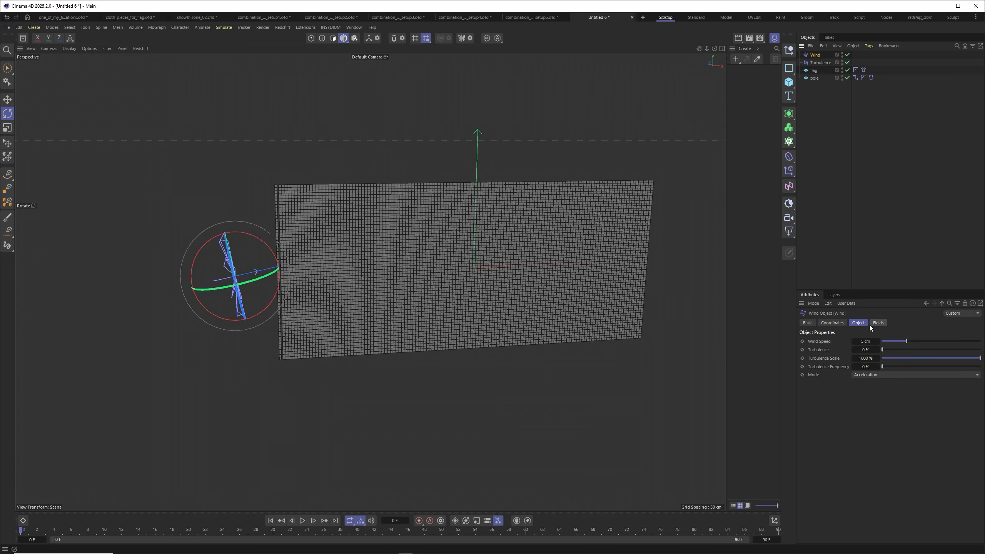
Set the Wind object's speed to 200 cm, its turbulence to 20% and its turbulence frequency to 20%.
{"action": "left_click", "coordinate": [865, 340]}
{"action": "type", "text": "200"}
{"action": "key", "text": "Return"}
{"action": "left_click", "coordinate": [865, 349]}
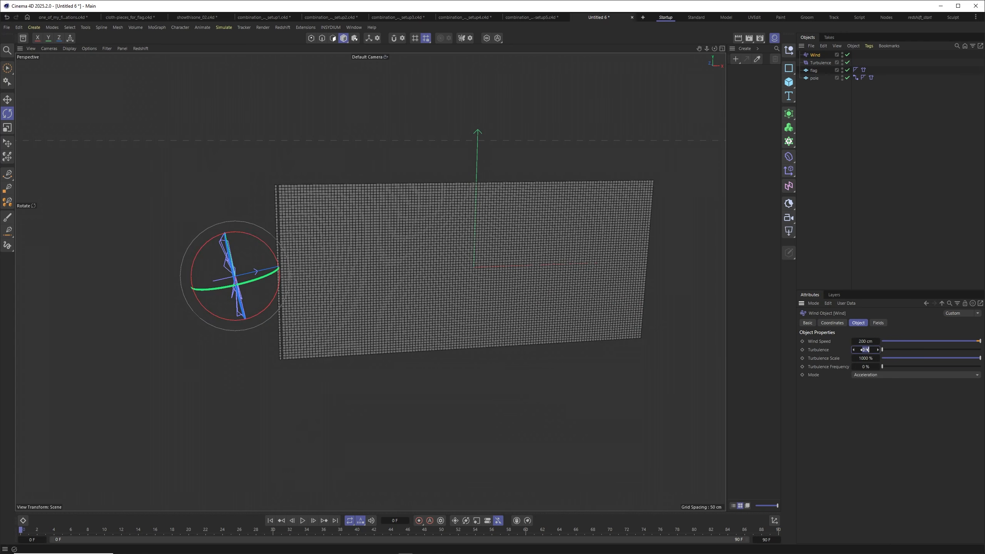
{"action": "type", "text": "20"}
{"action": "key", "text": "Return"}
{"action": "left_click", "coordinate": [864, 367]}
{"action": "type", "text": "20"}
{"action": "key", "text": "Return"}
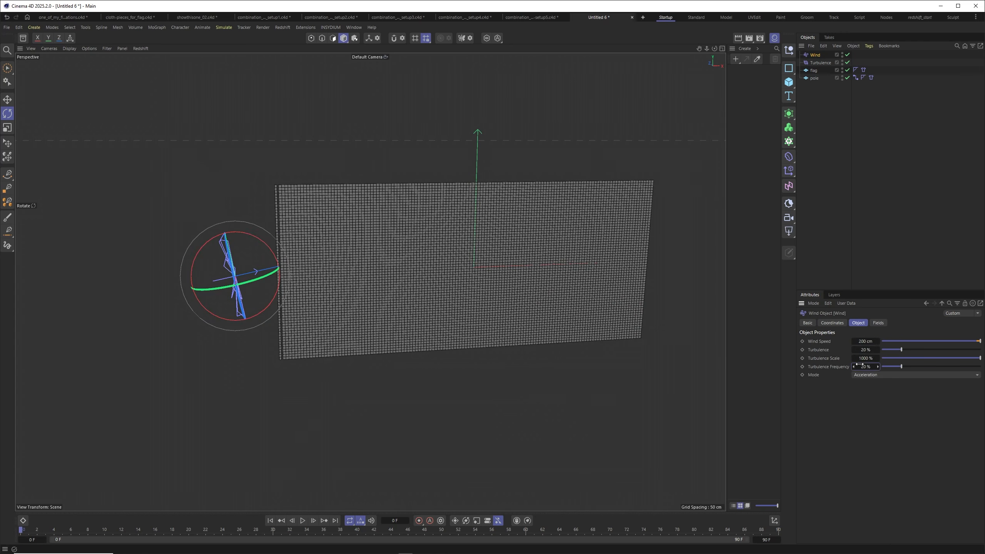
Set the Turbulence object's strength to 20 cm and its scale to 100%.
{"action": "left_click", "coordinate": [821, 62]}
{"action": "left_click", "coordinate": [843, 341]}
{"action": "type", "text": "20"}
{"action": "key", "text": "Return"}
{"action": "left_click", "coordinate": [843, 349]}
{"action": "type", "text": "100"}
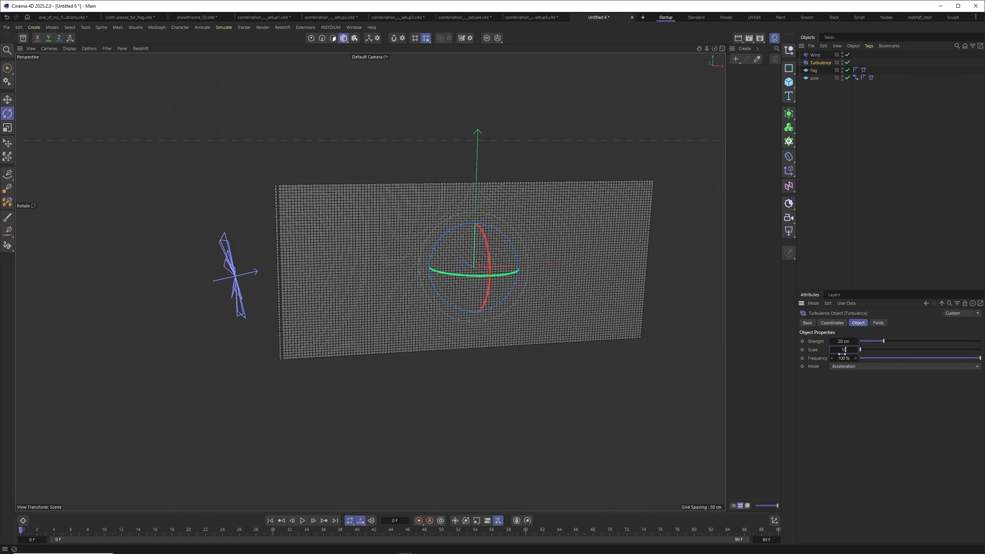
{"action": "key", "text": "Return"}
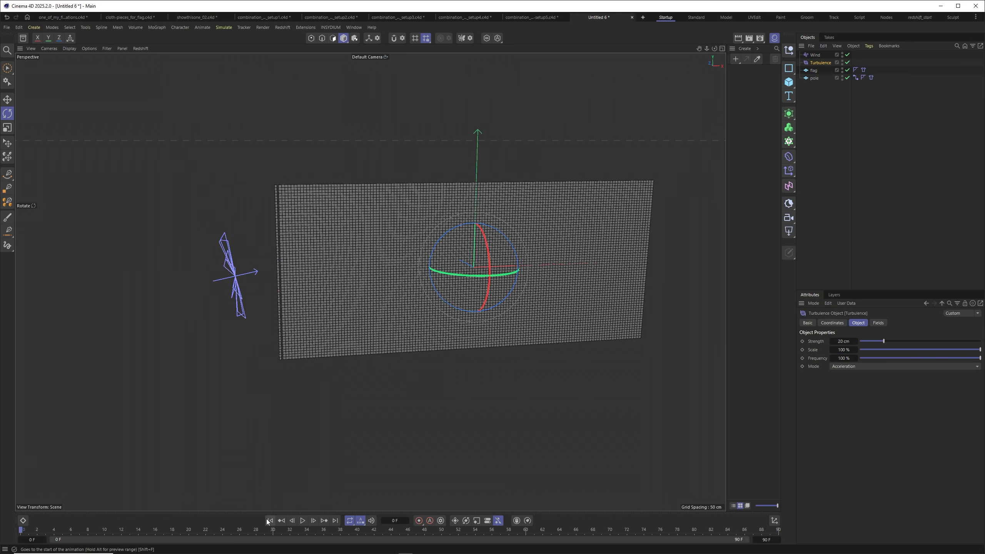
Play the simulation, extend the timeline to 500 frames and stop playback after checking the flag's movement.
{"action": "left_click", "coordinate": [303, 520]}
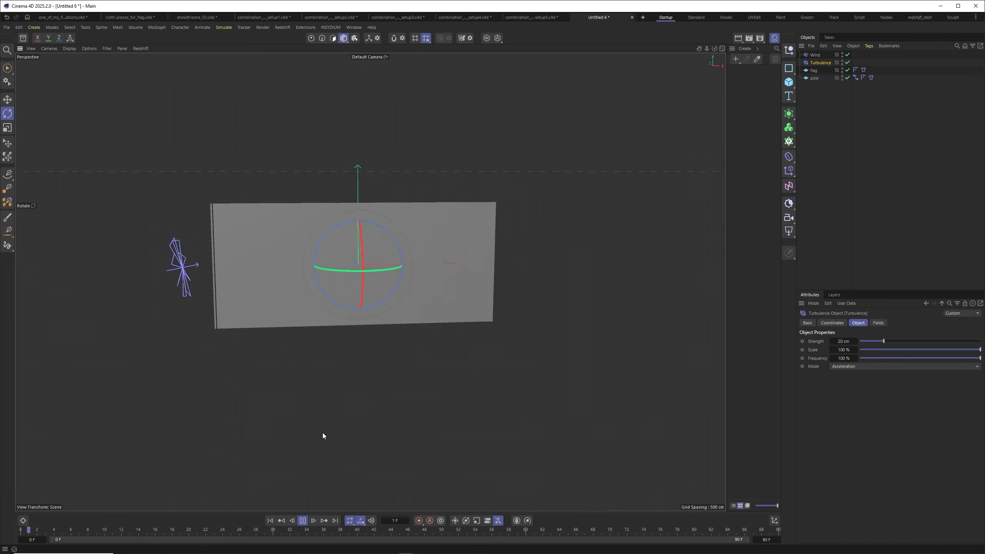
{"action": "middle_click_drag", "start_coordinate": [286, 292], "coordinate": [273, 299], "text": "alt"}
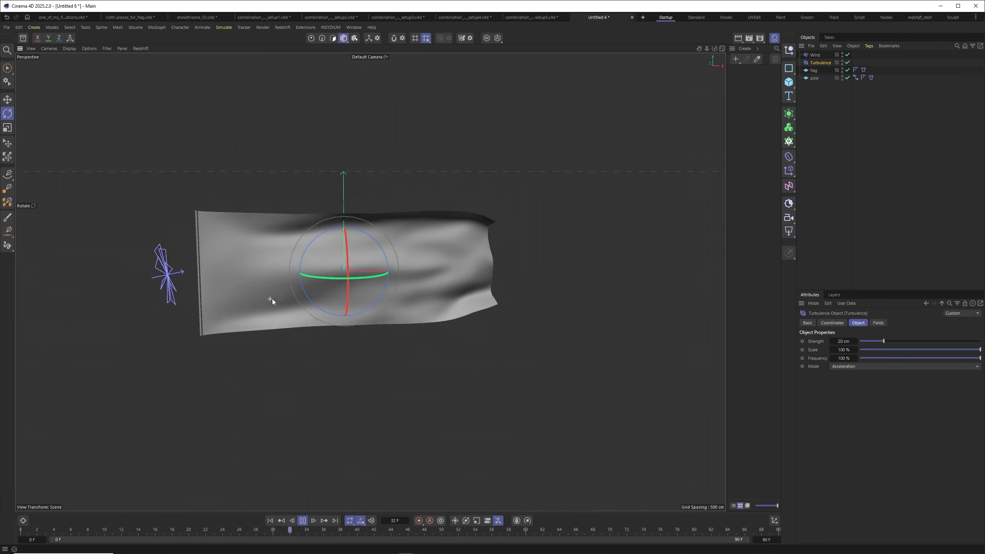
{"action": "scroll", "coordinate": [272, 298], "scroll_direction": "up", "scroll_amount": 2}
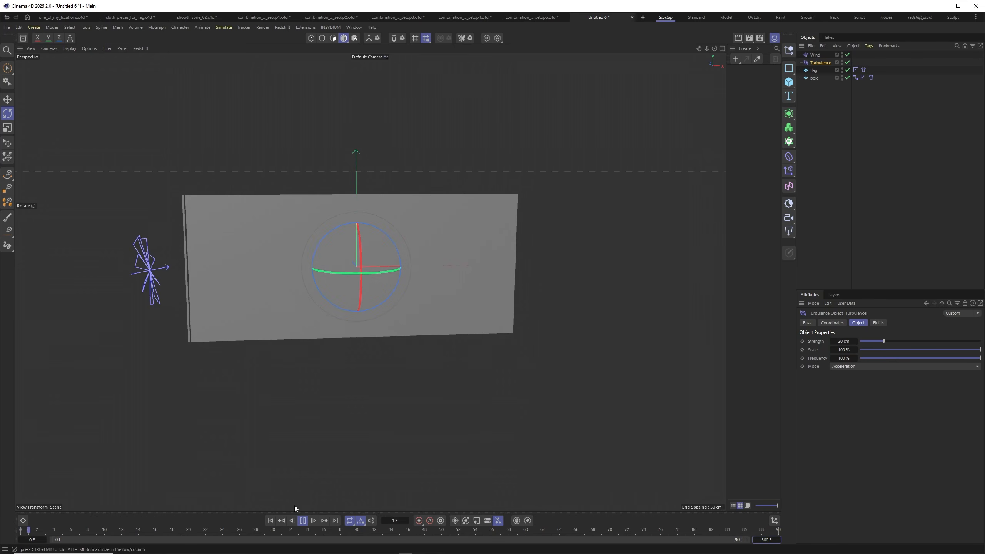
{"action": "left_click", "coordinate": [302, 521]}
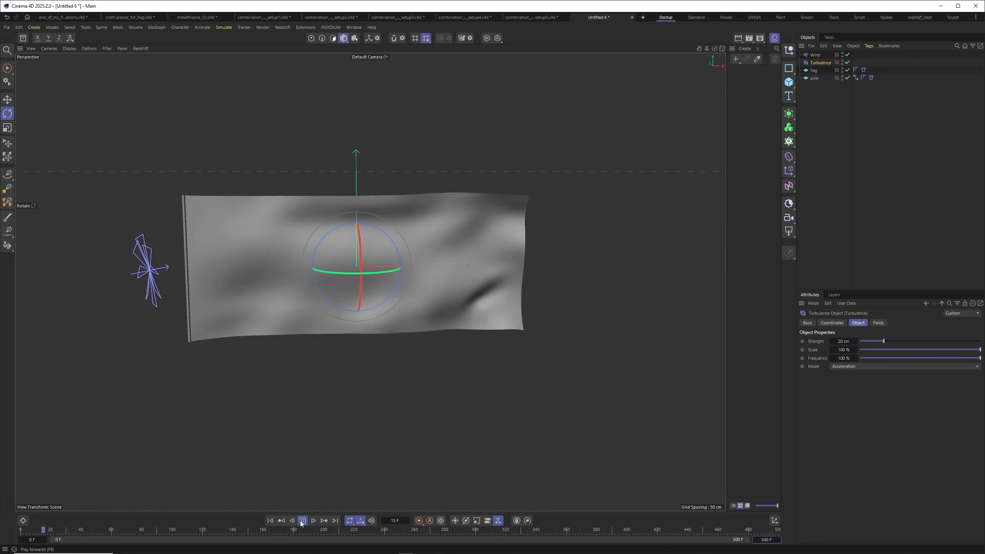
{"action": "left_click", "coordinate": [302, 522]}
Set the Turbulence object's strength to 50 cm and its scale to 150%.
{"action": "left_click", "coordinate": [827, 64]}
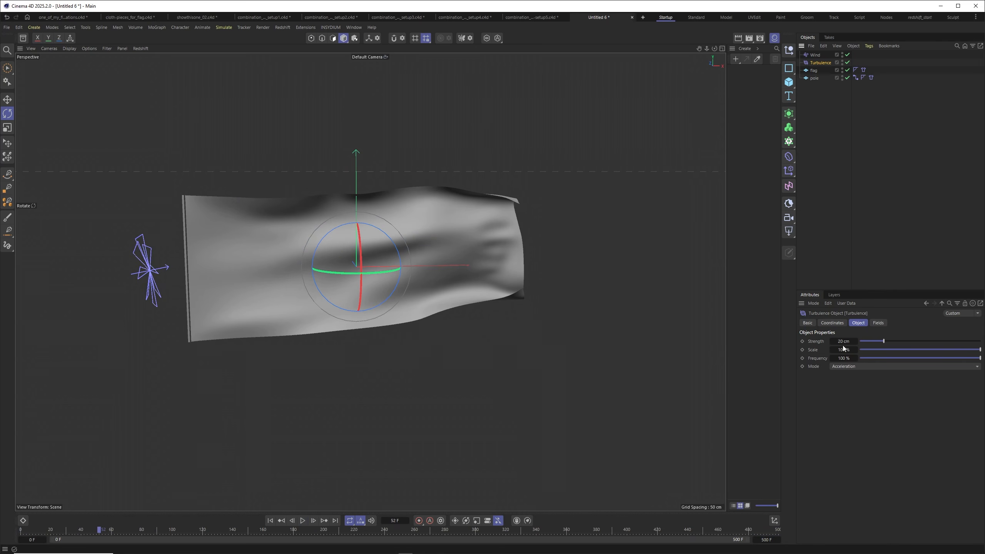
{"action": "double_click", "coordinate": [844, 341]}
{"action": "type", "text": "50"}
{"action": "key", "text": "Return"}
{"action": "double_click", "coordinate": [842, 351]}
{"action": "type", "text": "150"}
{"action": "key", "text": "Return"}
Replay the simulation from the first frame to check the stronger turbulence, and stop it at frame 154.
{"action": "key", "text": "shift+f"}
{"action": "left_click", "coordinate": [305, 520]}
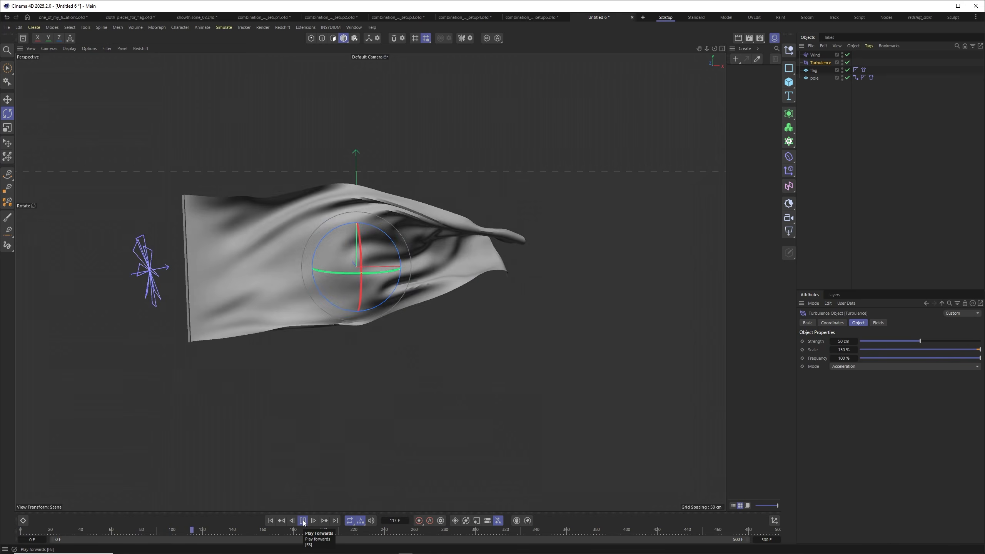
{"action": "left_click", "coordinate": [302, 520]}
Increase the Phong angle on the flag's Phong tag to smooth its shading.
{"action": "scroll", "coordinate": [191, 256], "scroll_direction": "up", "scroll_amount": 3}
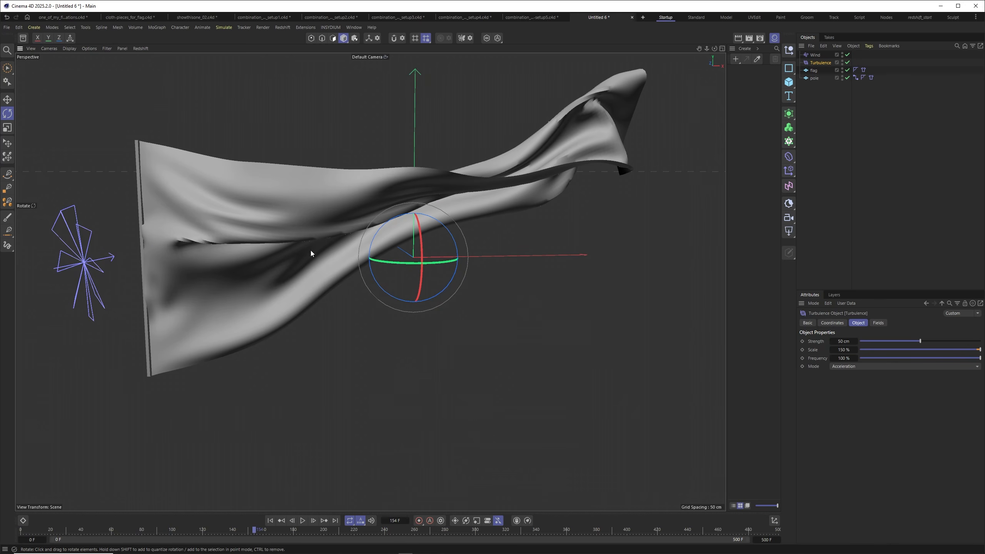
{"action": "left_click", "coordinate": [855, 70]}
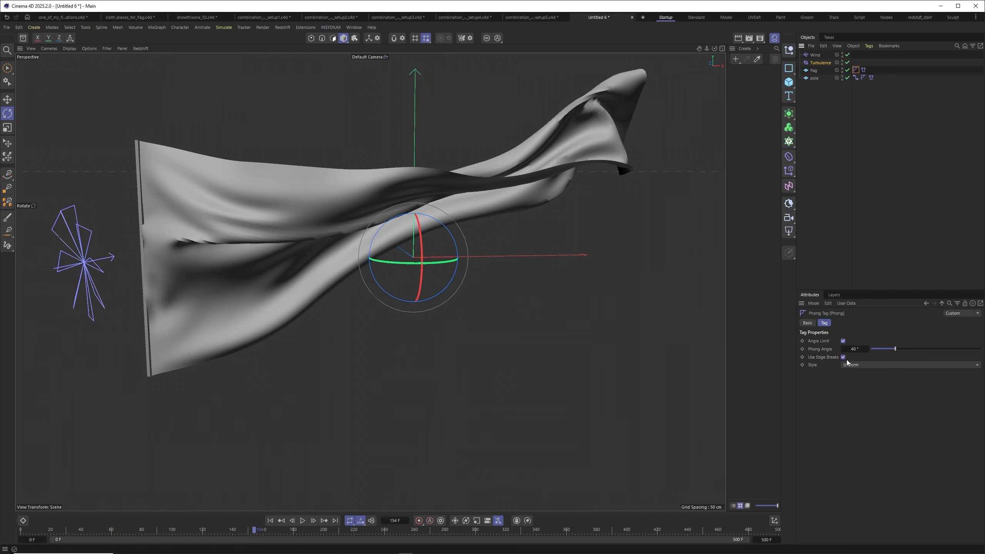
{"action": "left_click_drag", "start_coordinate": [856, 349], "coordinate": [899, 349]}
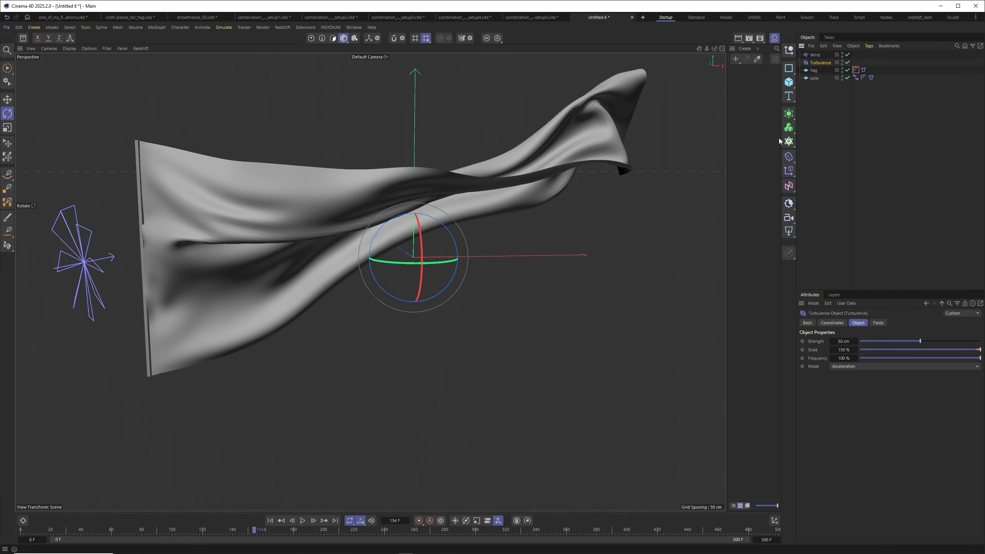
Wrap the flag in a Thicken generator and parent that generator under a Subdivision Surface.
{"action": "left_click", "coordinate": [813, 70]}
{"action": "left_click", "coordinate": [788, 113]}
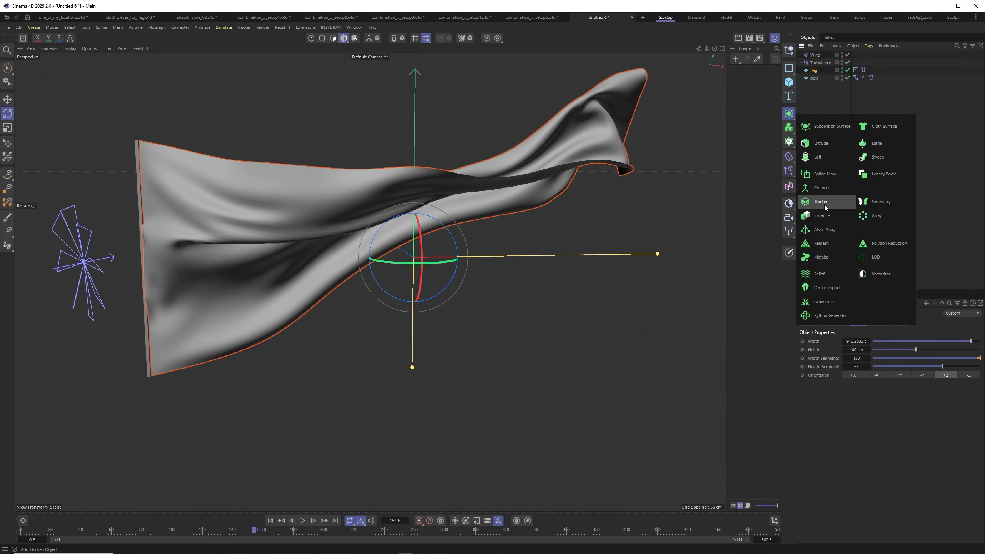
{"action": "left_click", "coordinate": [821, 201]}
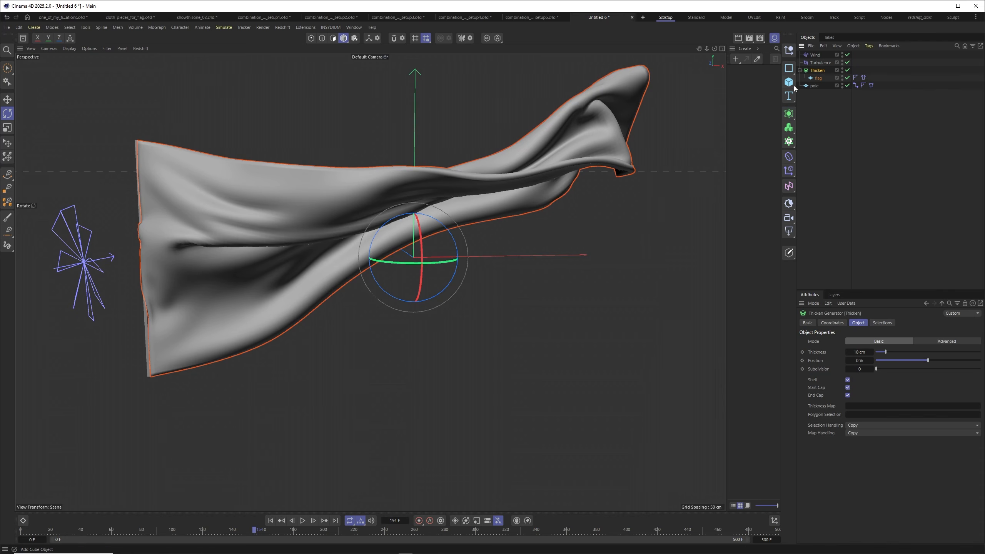
{"action": "left_click", "coordinate": [788, 114]}
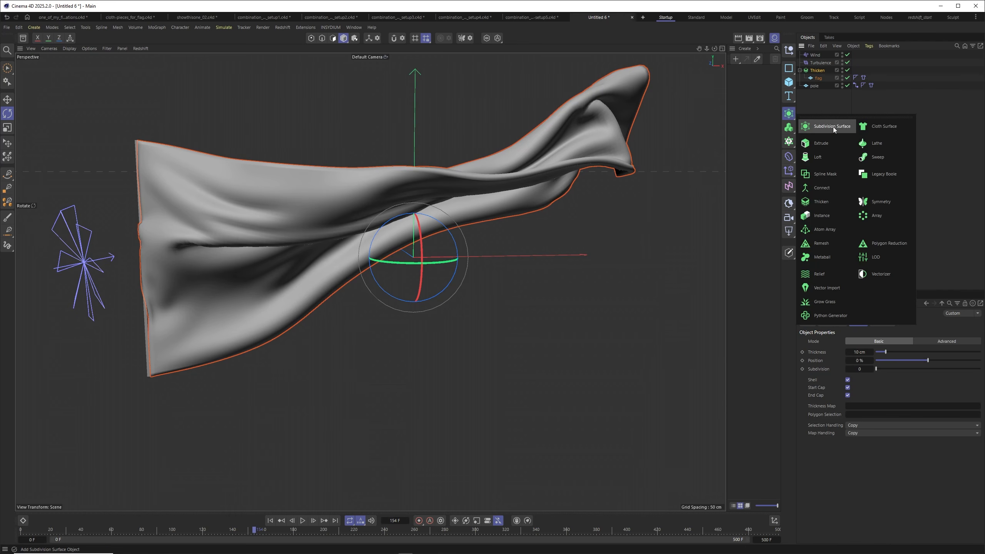
{"action": "left_click", "coordinate": [832, 126], "text": "alt"}
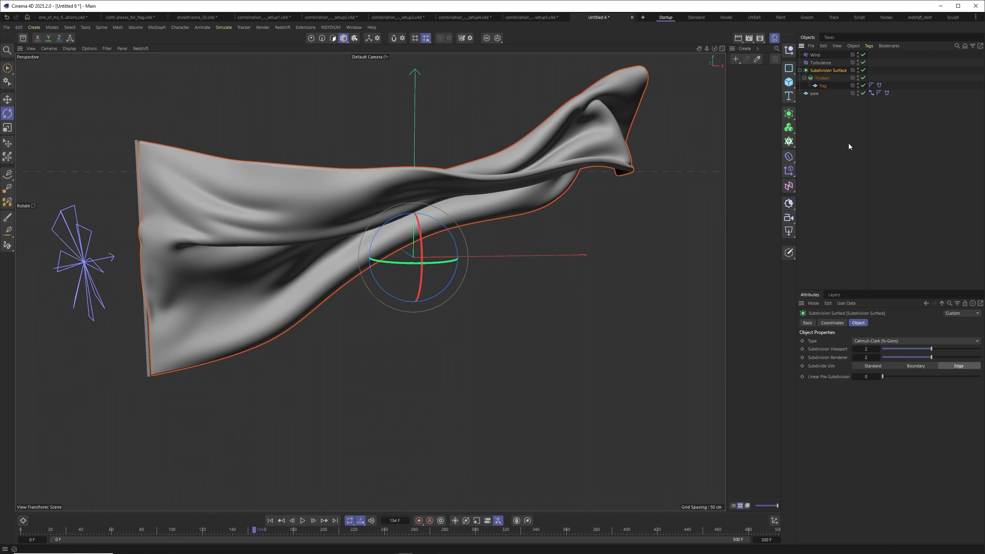
Set the Thicken generator's thickness to 2 cm.
{"action": "left_click", "coordinate": [822, 78]}
{"action": "double_click", "coordinate": [858, 353]}
{"action": "type", "text": "2"}
{"action": "key", "text": "Return"}
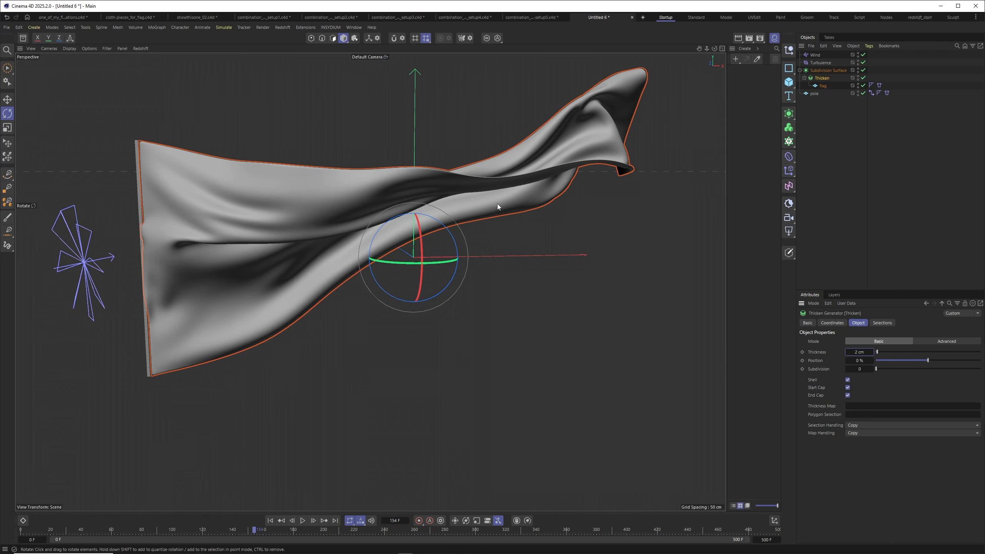
Set the Thicken generator's subdivision to 1, restore plain shading without wireframe lines and inspect the flag's edge.
{"action": "scroll", "coordinate": [489, 164], "scroll_direction": "up", "scroll_amount": 5}
{"action": "scroll", "coordinate": [460, 257], "scroll_direction": "down", "scroll_amount": 1}
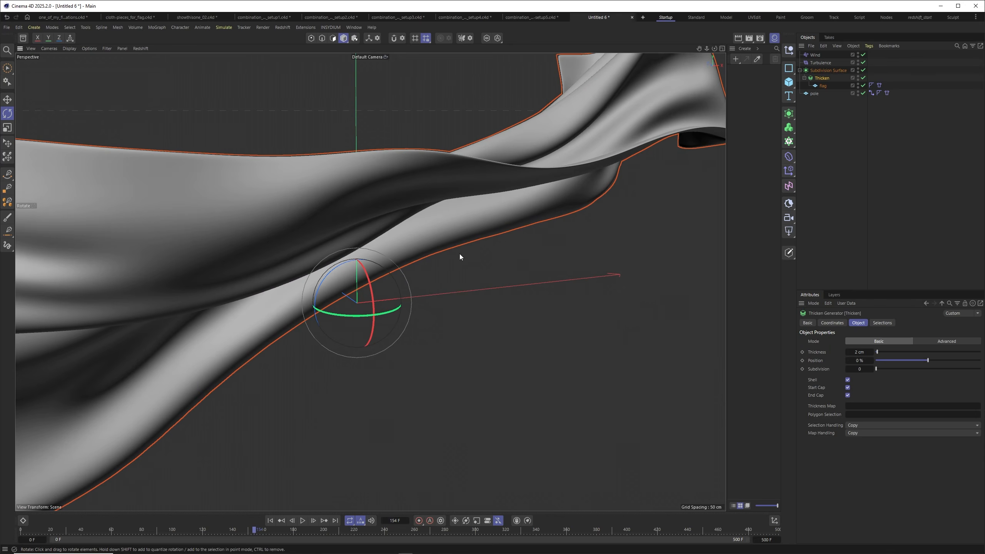
{"action": "scroll", "coordinate": [482, 202], "scroll_direction": "up", "scroll_amount": 6}
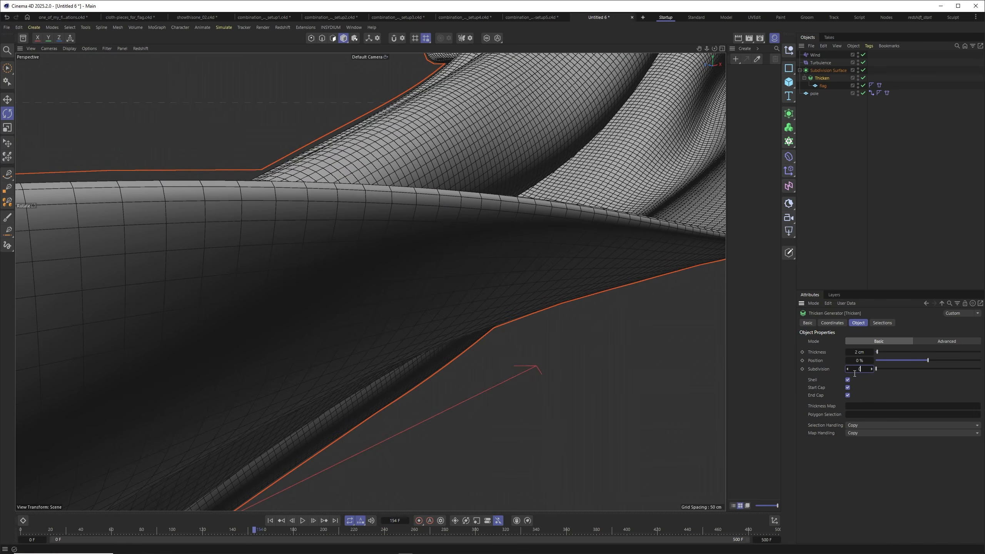
{"action": "type", "text": "1"}
{"action": "key", "text": "Return"}
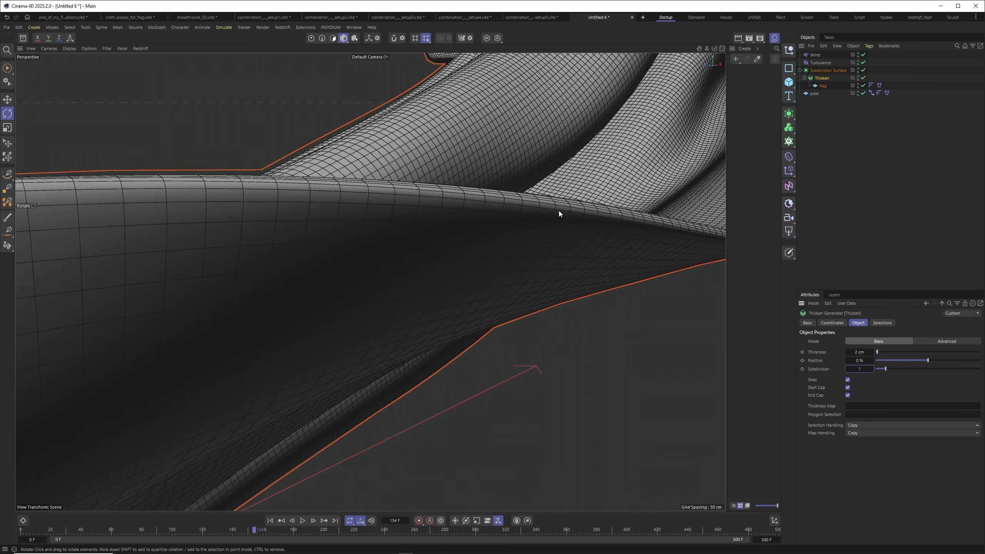
{"action": "key", "text": "n"}
{"action": "key", "text": "a"}
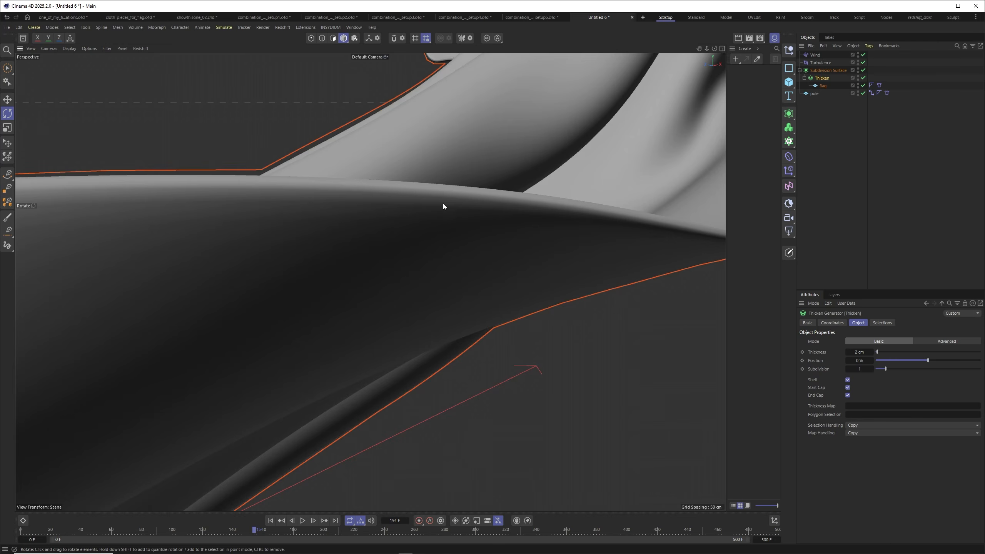
{"action": "right_click_drag", "start_coordinate": [443, 203], "coordinate": [147, 306], "text": "alt"}
{"action": "left_click_drag", "start_coordinate": [312, 285], "coordinate": [295, 317], "text": "alt"}
{"action": "left_click", "coordinate": [889, 117]}
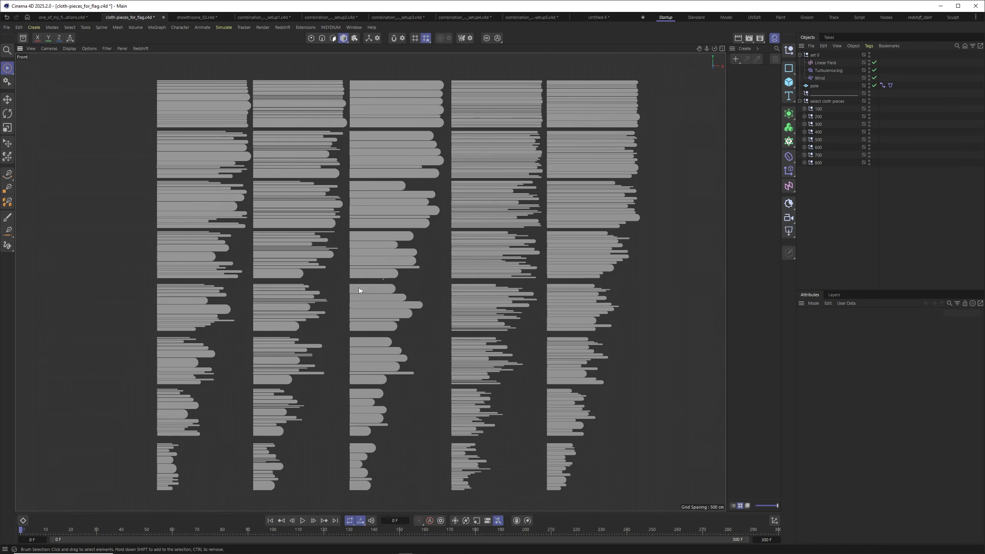
Survey the grid in cloth-pieces_for_flag.c4d, then open one_of_my_final_clothsimulations.c4d and scrub through its simulation.
{"action": "scroll", "coordinate": [333, 272], "scroll_direction": "up", "scroll_amount": 5}
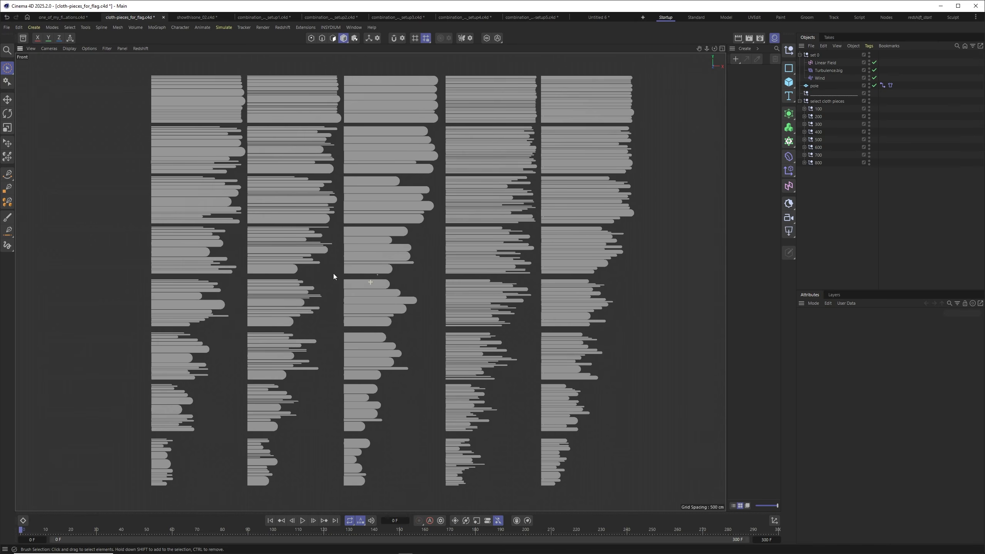
{"action": "right_click_drag", "start_coordinate": [334, 271], "coordinate": [333, 272], "text": "alt"}
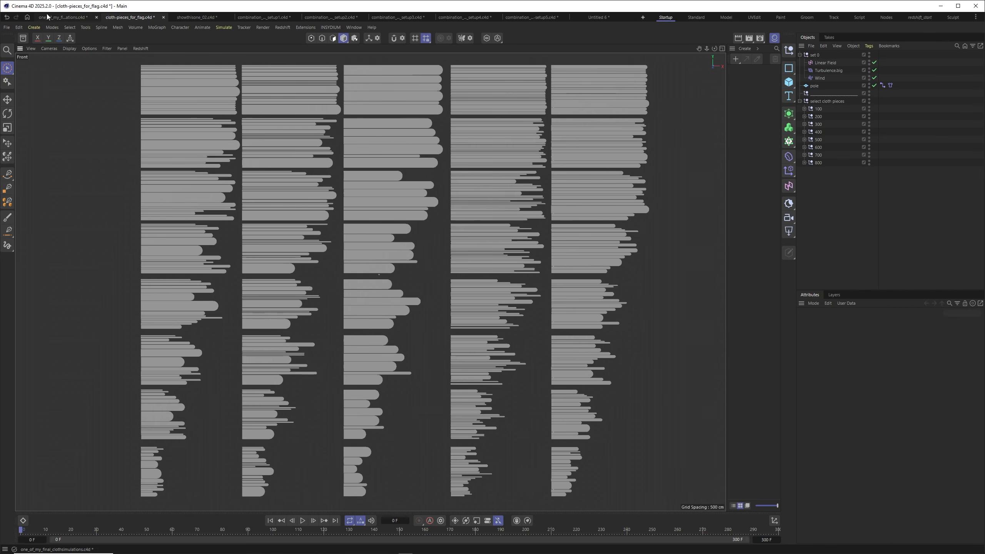
{"action": "left_click", "coordinate": [63, 17]}
{"action": "left_click_drag", "start_coordinate": [39, 530], "coordinate": [212, 528]}
Return to cloth-pieces_for_flag.c4d and examine the grid of pieces, briefly selecting the last block in the top row.
{"action": "left_click", "coordinate": [130, 18]}
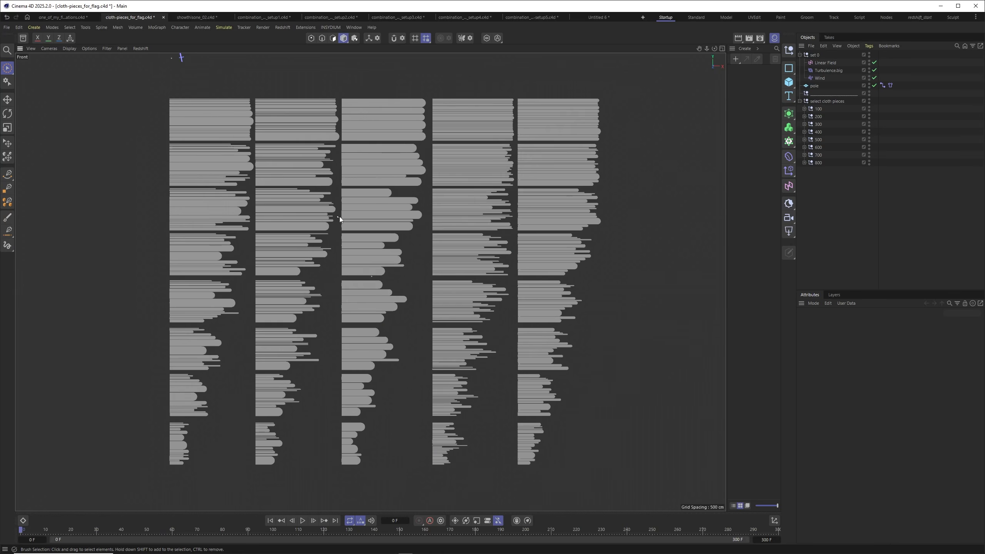
{"action": "middle_click_drag", "start_coordinate": [342, 218], "coordinate": [346, 208], "text": "alt"}
{"action": "scroll", "coordinate": [340, 206], "scroll_direction": "up", "scroll_amount": 1}
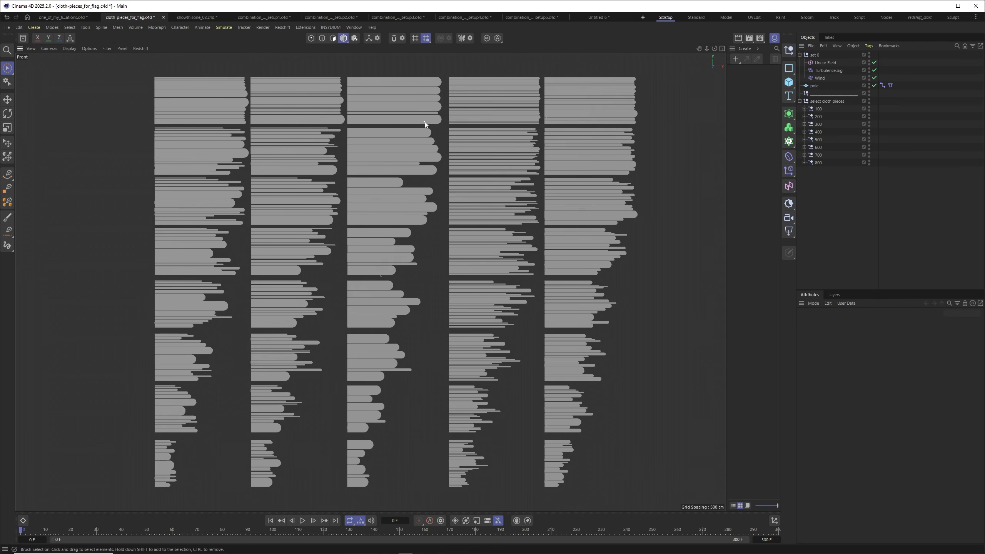
{"action": "left_click", "coordinate": [599, 113]}
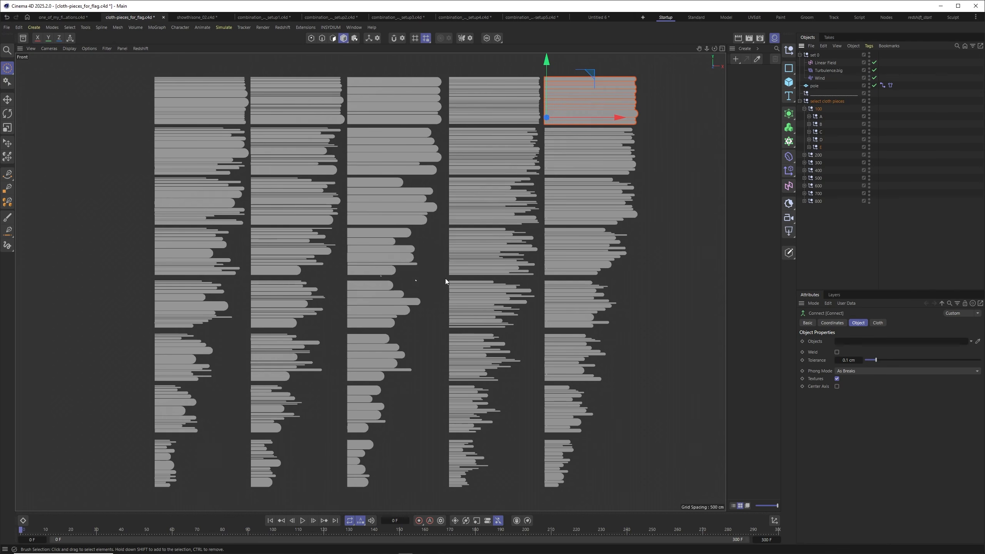
{"action": "left_click", "coordinate": [818, 233]}
{"action": "scroll", "coordinate": [447, 231], "scroll_direction": "down", "scroll_amount": 4}
{"action": "scroll", "coordinate": [448, 230], "scroll_direction": "up", "scroll_amount": 1}
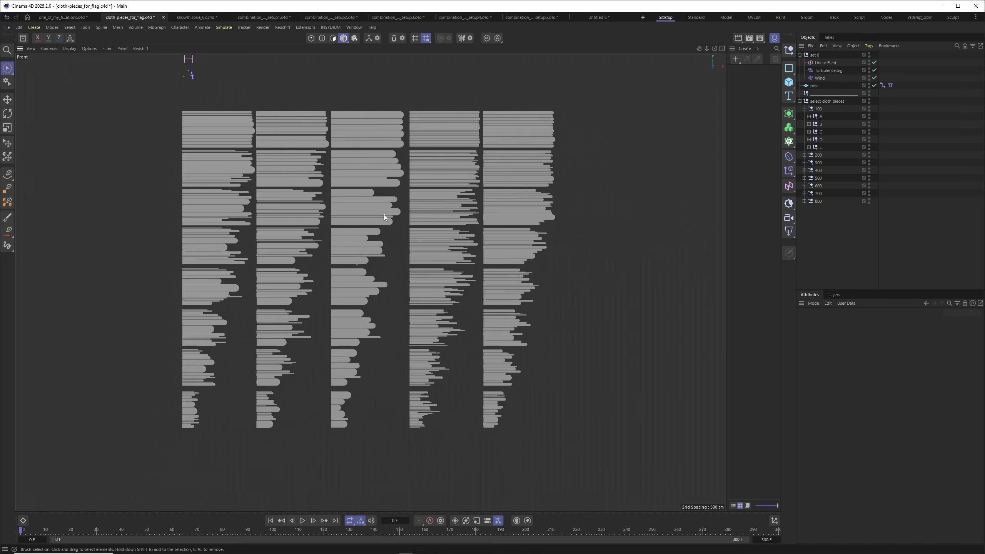
{"action": "middle_click_drag", "start_coordinate": [424, 223], "coordinate": [436, 224], "text": "alt"}
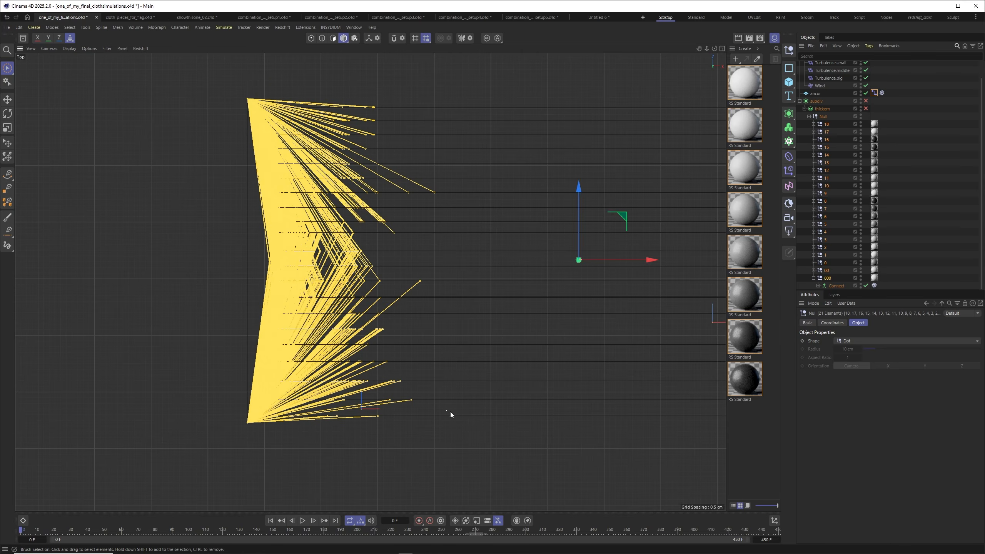
Clear the selection in one_of_my_final_clothsimulations.c4d and select the last top-row block in cloth-pieces_for_flag.c4d.
{"action": "left_click", "coordinate": [446, 414]}
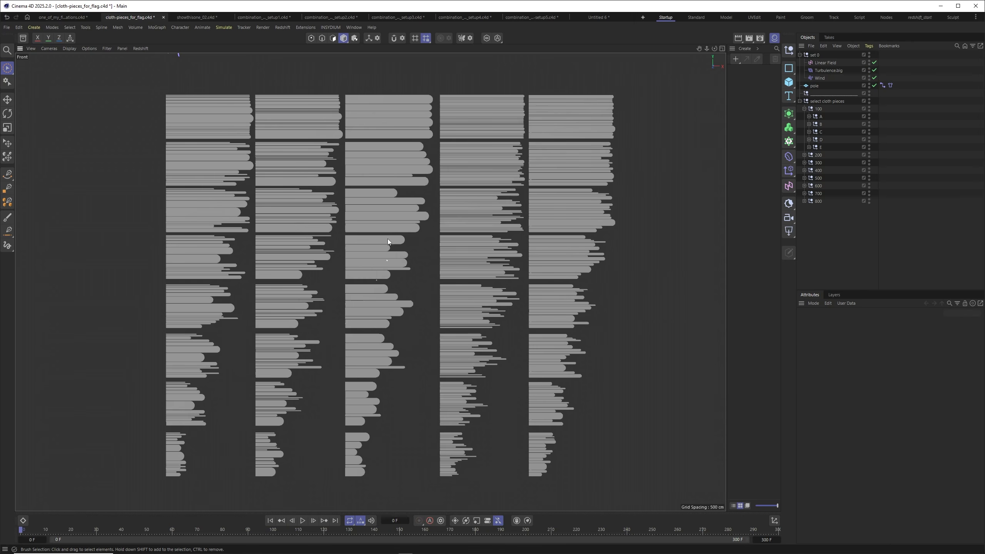
{"action": "left_click", "coordinate": [553, 132]}
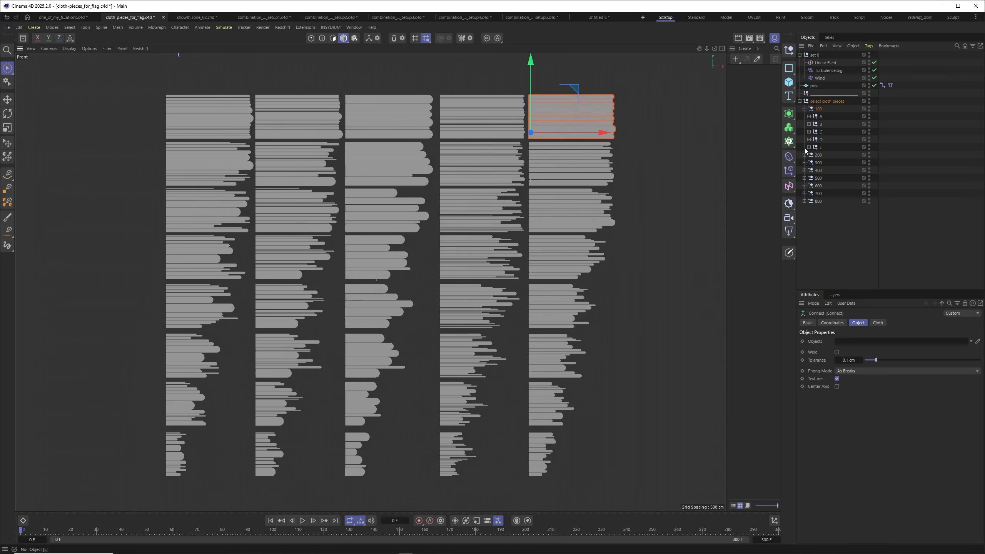
{"action": "scroll", "coordinate": [462, 161], "scroll_direction": "down", "scroll_amount": 3}
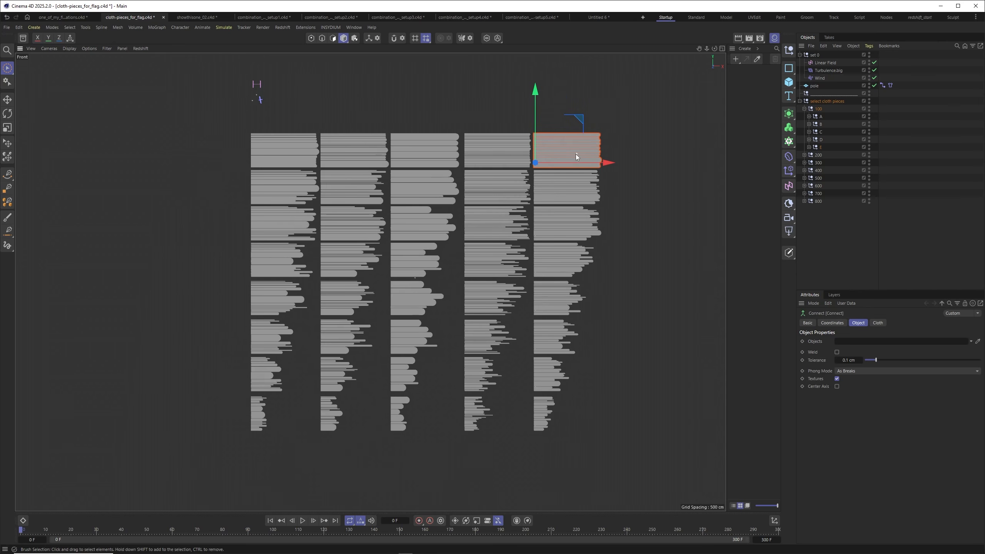
Duplicate null E of group 100 to the root of the hierarchy, move the copy above the grid and clear the selection.
{"action": "left_click", "coordinate": [820, 147]}
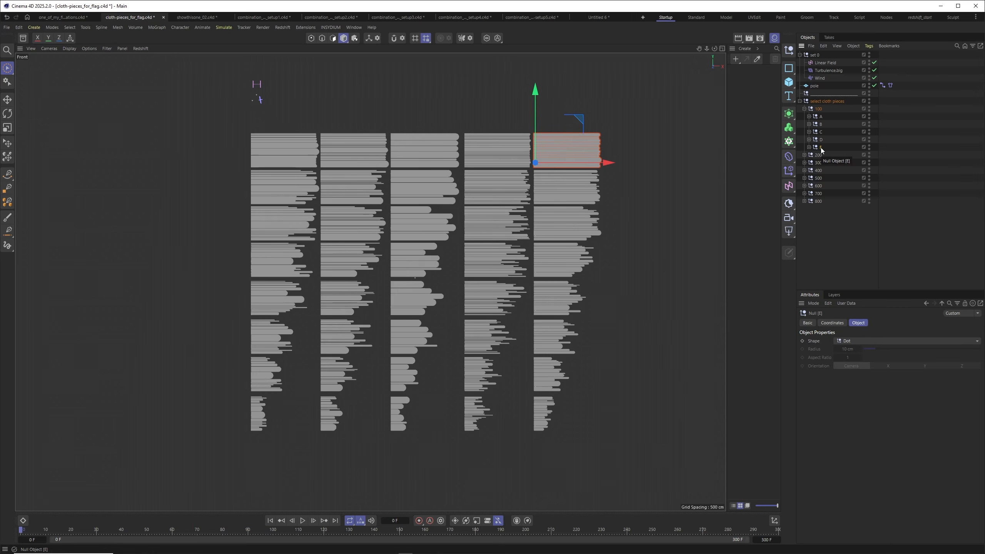
{"action": "left_click_drag", "start_coordinate": [821, 150], "coordinate": [830, 237]}
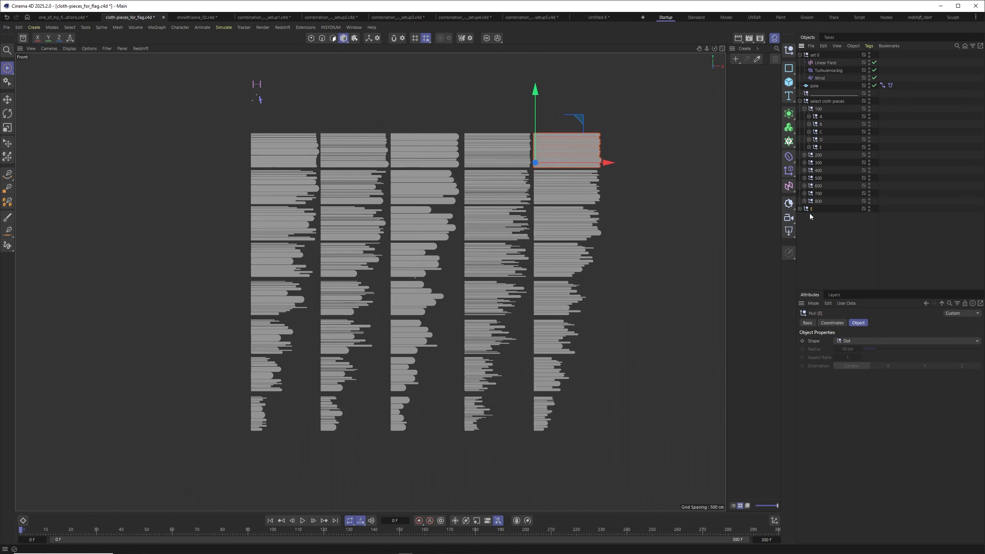
{"action": "left_click_drag", "start_coordinate": [579, 118], "coordinate": [490, 48]}
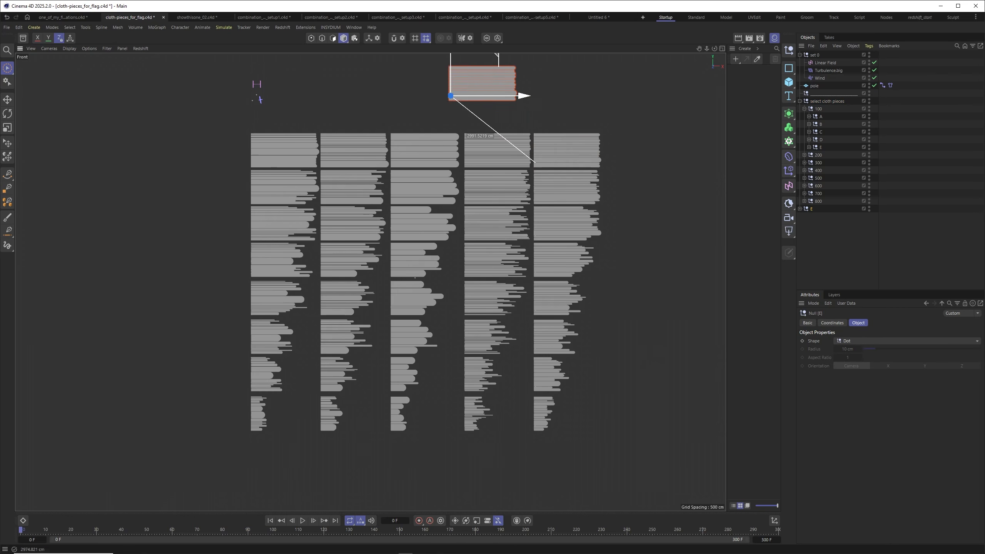
{"action": "left_click", "coordinate": [572, 88]}
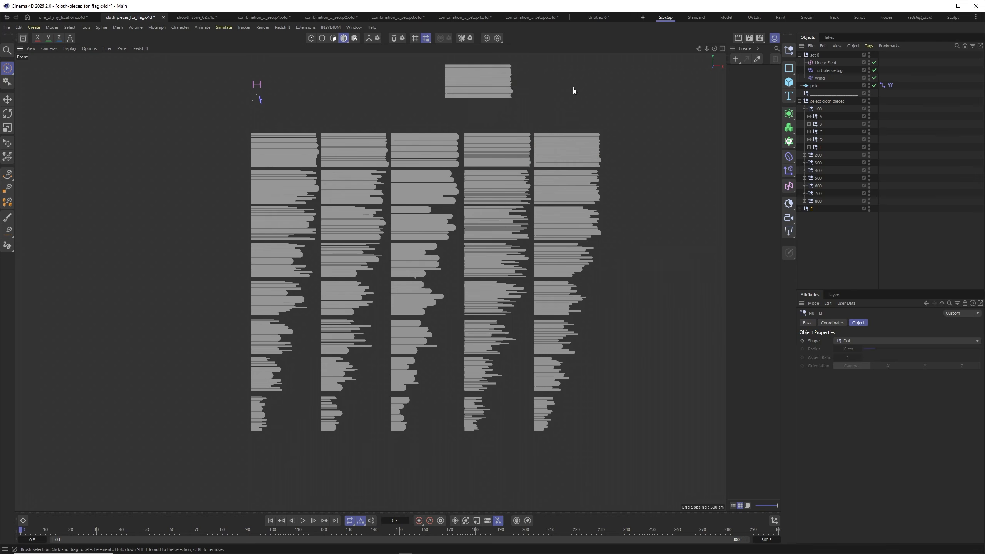
Duplicate null B of group 300 to the root level and place the copy to the right of the first one.
{"action": "left_click", "coordinate": [357, 225]}
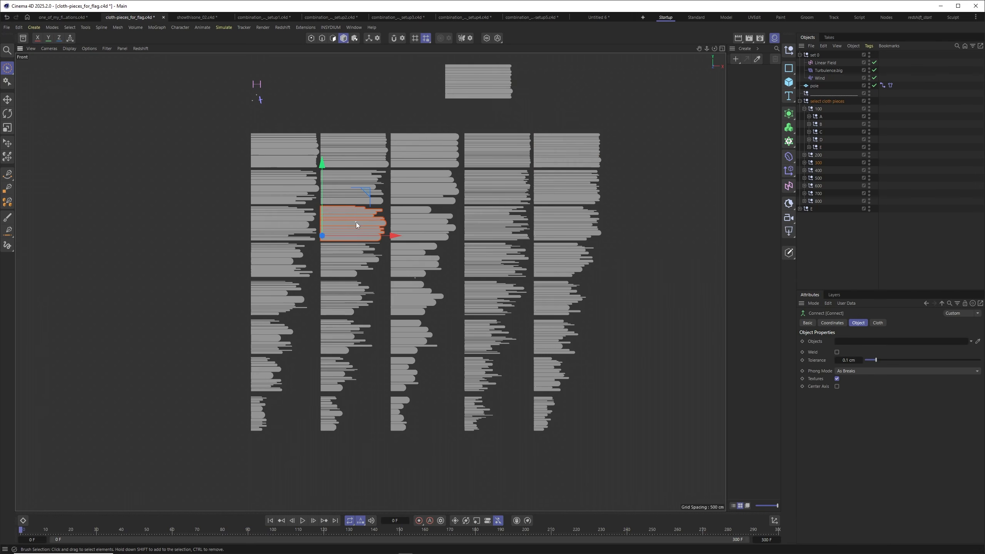
{"action": "key", "text": "Left"}
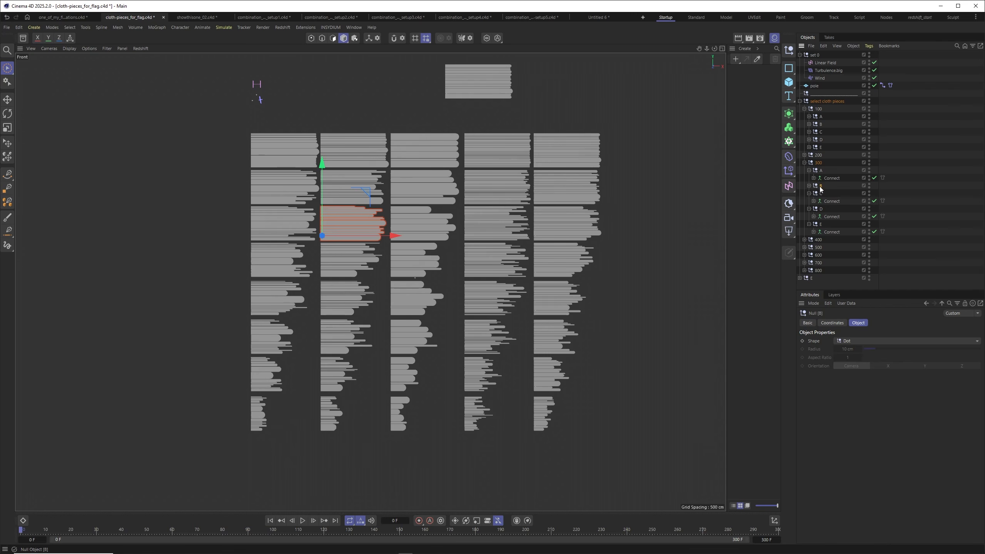
{"action": "left_click_drag", "start_coordinate": [820, 185], "coordinate": [816, 287]}
{"action": "left_click_drag", "start_coordinate": [346, 196], "coordinate": [568, 57]}
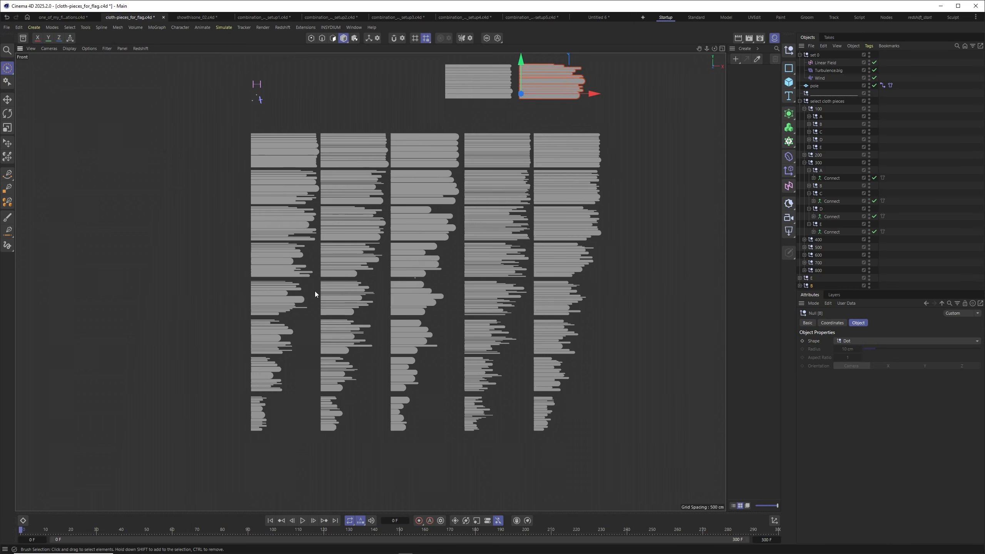
Duplicate null C of group 200 to the root level and place the copy above the grid, left of the first copy.
{"action": "left_click", "coordinate": [458, 195]}
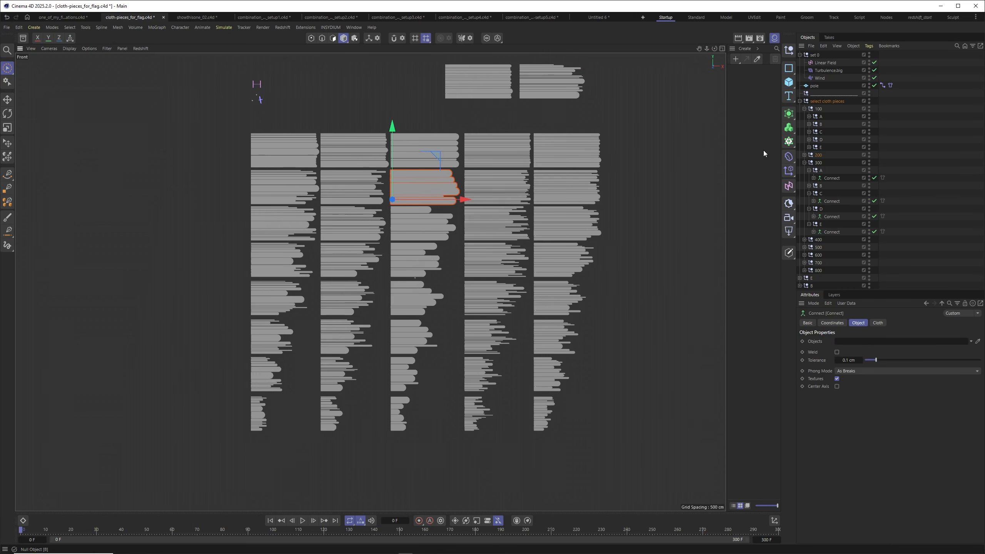
{"action": "left_click", "coordinate": [804, 163]}
{"action": "left_click", "coordinate": [804, 154]}
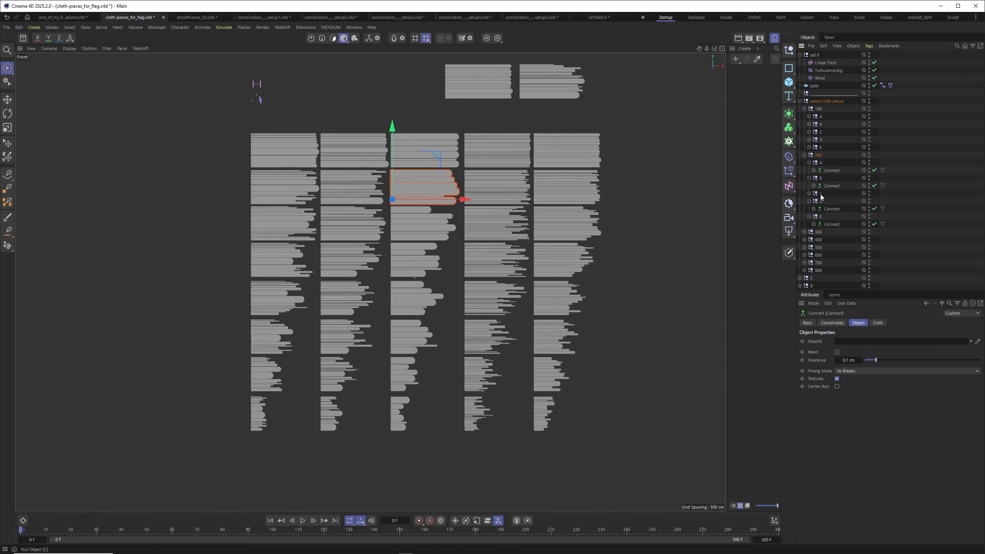
{"action": "left_click", "coordinate": [820, 194]}
{"action": "left_click_drag", "start_coordinate": [820, 193], "coordinate": [815, 280], "text": "ctrl"}
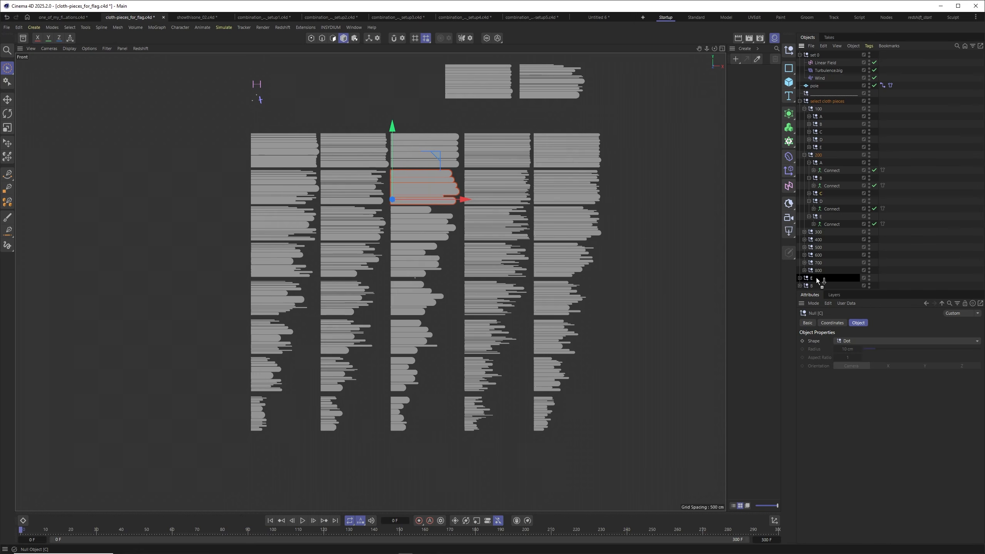
{"action": "left_click_drag", "start_coordinate": [431, 162], "coordinate": [403, 52]}
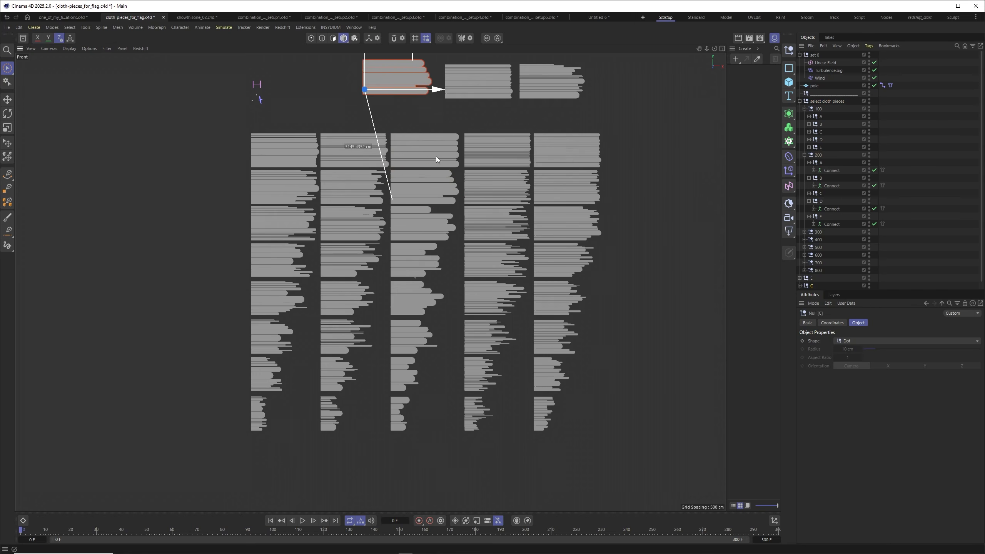
Duplicate null D of group 600 to the root level and place the copy left of the C copy above the grid.
{"action": "middle_click_drag", "start_coordinate": [431, 245], "coordinate": [432, 268], "text": "alt"}
{"action": "middle_click_drag", "start_coordinate": [415, 367], "coordinate": [417, 355], "text": "alt"}
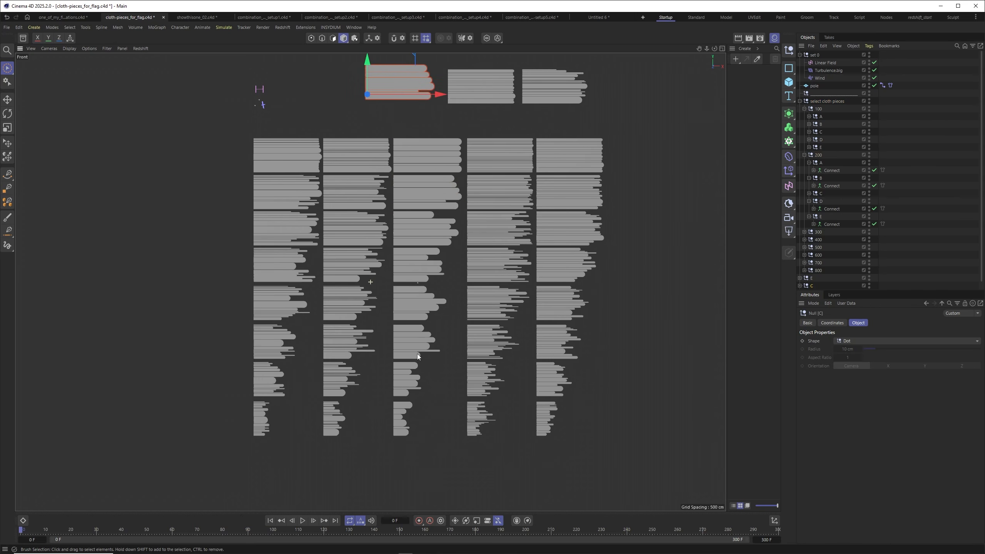
{"action": "left_click", "coordinate": [483, 355]}
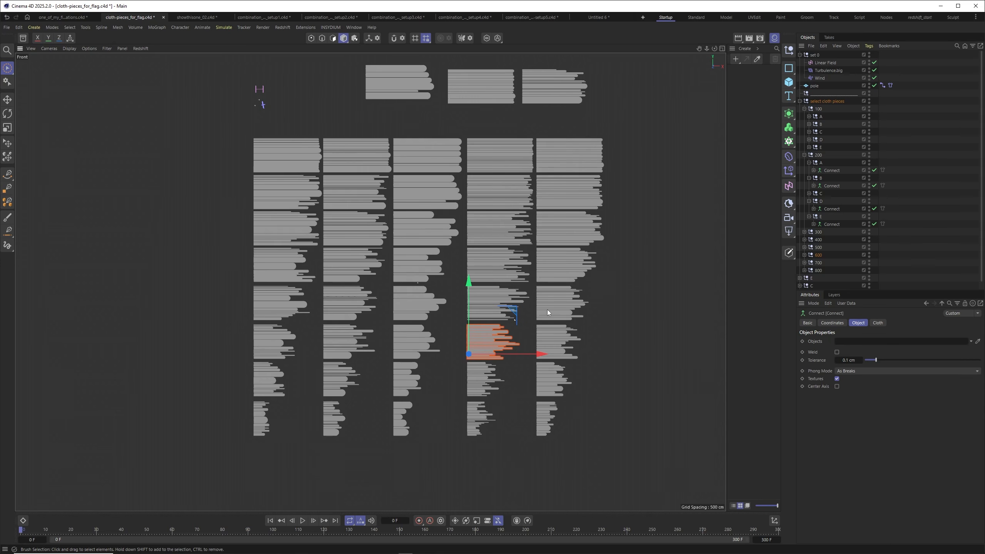
{"action": "scroll", "coordinate": [820, 256], "scroll_direction": "down", "scroll_amount": 1}
{"action": "left_click", "coordinate": [804, 247]}
{"action": "scroll", "coordinate": [830, 243], "scroll_direction": "down", "scroll_amount": 3}
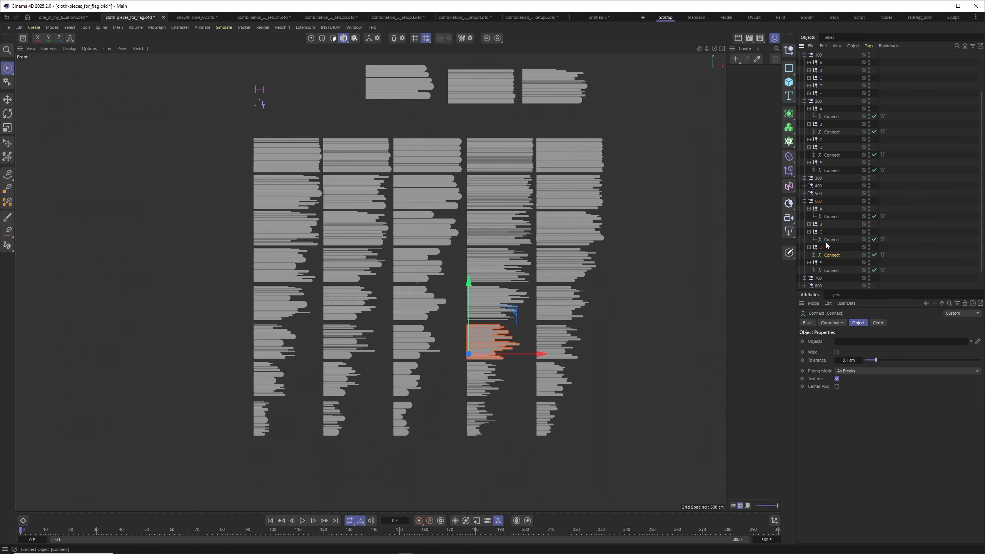
{"action": "left_click_drag", "start_coordinate": [821, 247], "coordinate": [808, 286], "text": "ctrl"}
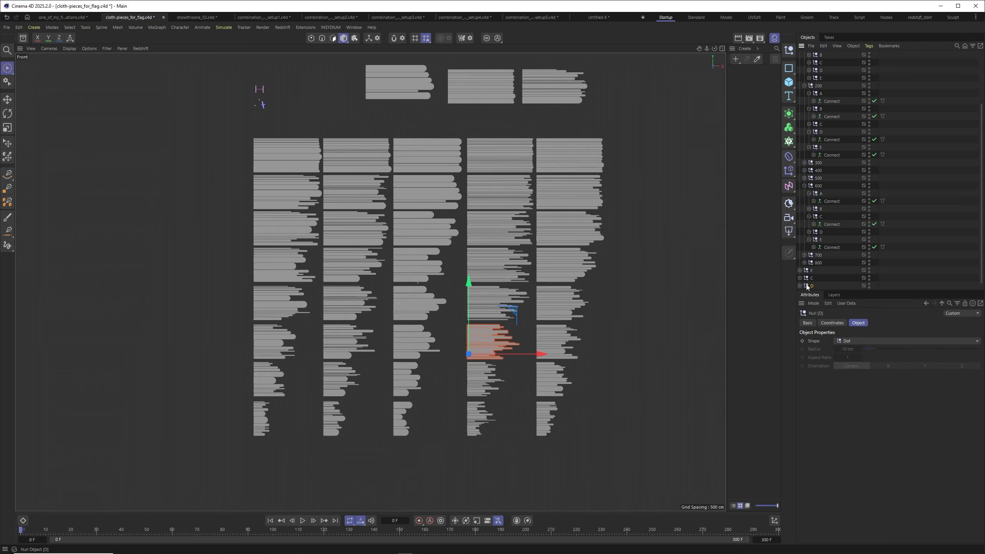
{"action": "left_click_drag", "start_coordinate": [512, 309], "coordinate": [407, 41]}
{"action": "mouse_move", "coordinate": [468, 353]}
{"action": "left_mouse_down"}
{"action": "mouse_move", "coordinate": [446, 321]}
{"action": "mouse_move", "coordinate": [459, 335]}
{"action": "mouse_move", "coordinate": [456, 417]}
{"action": "left_mouse_up"}
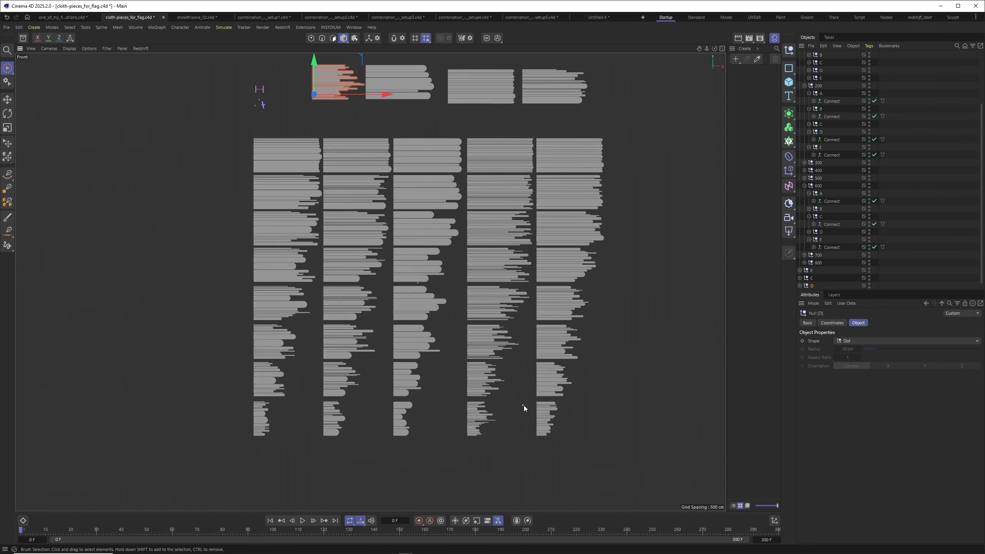
Duplicate null E of group 800 to the root level and place this shortest piece at the left end of the upper row.
{"action": "left_click", "coordinate": [537, 415]}
{"action": "left_click", "coordinate": [804, 263]}
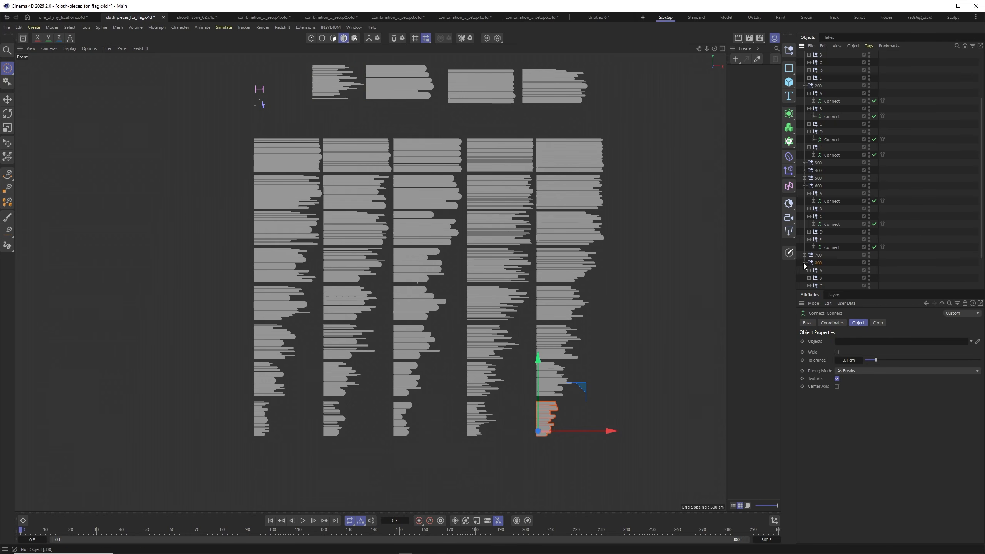
{"action": "scroll", "coordinate": [826, 256], "scroll_direction": "down", "scroll_amount": 2}
{"action": "left_click_drag", "start_coordinate": [820, 255], "coordinate": [810, 267]}
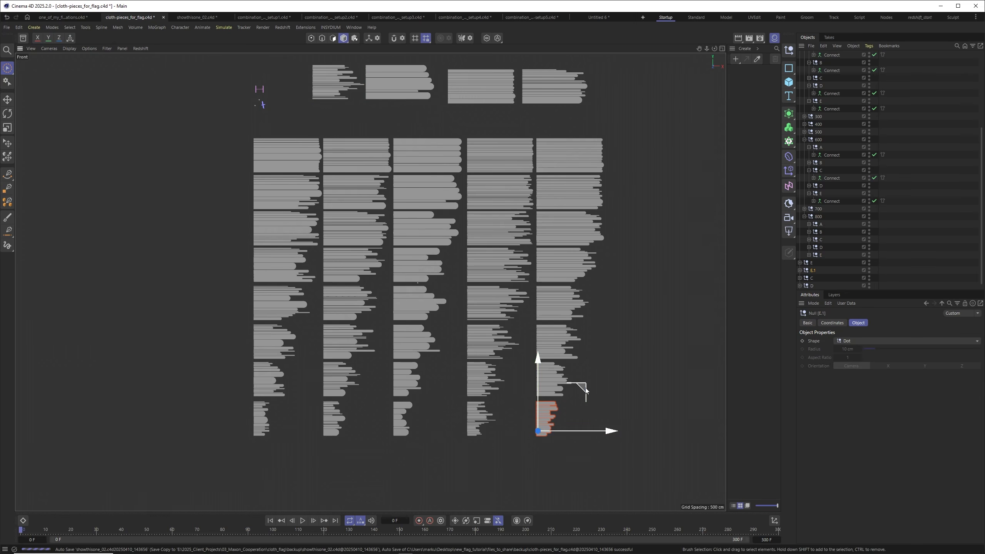
{"action": "middle_click_drag", "start_coordinate": [383, 207], "coordinate": [373, 214], "text": "alt"}
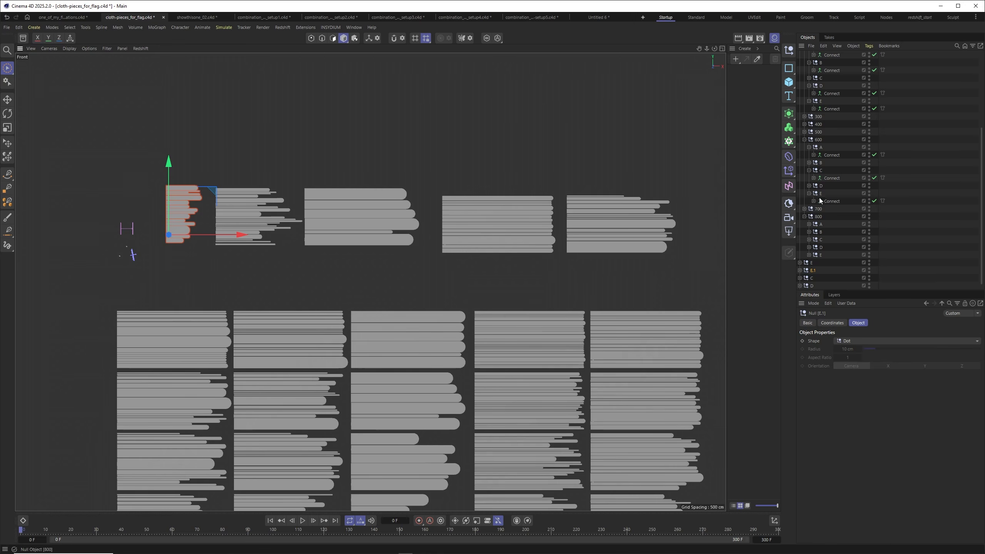
Collapse and delete the select cloth pieces group, keeping only the five duplicated pieces.
{"action": "scroll", "coordinate": [818, 197], "scroll_direction": "up", "scroll_amount": 5}
{"action": "left_click", "coordinate": [798, 101]}
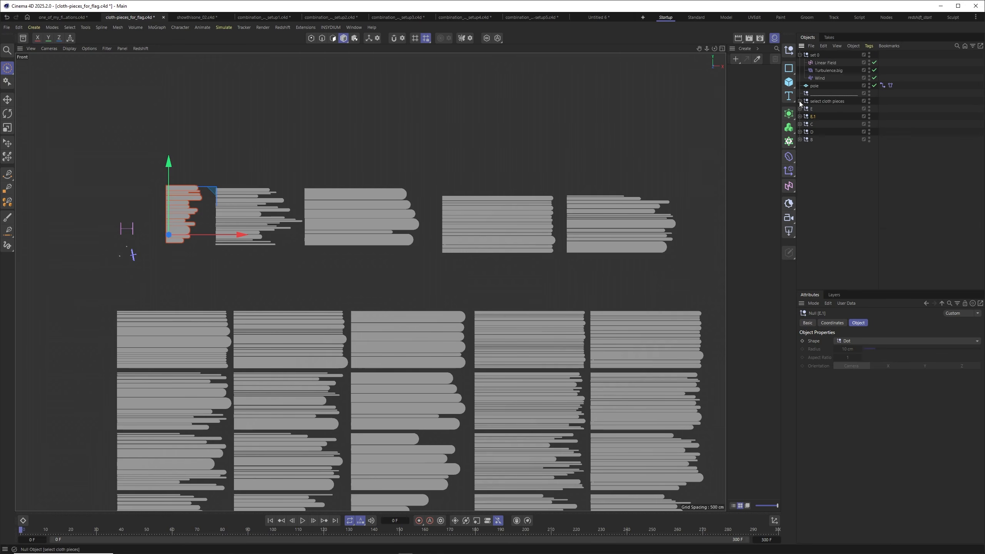
{"action": "left_click", "coordinate": [829, 101]}
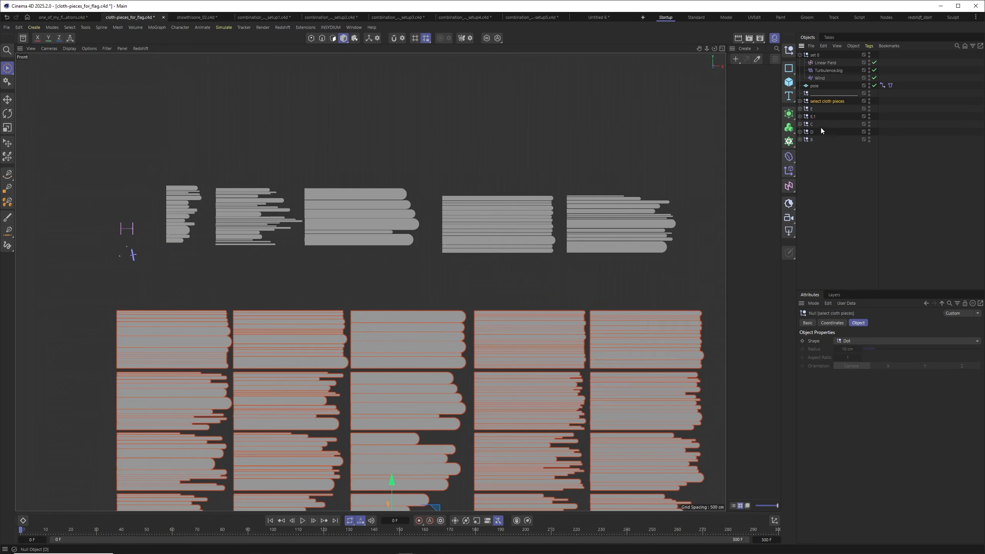
{"action": "middle_click_drag", "start_coordinate": [245, 236], "coordinate": [236, 258], "text": "alt"}
{"action": "right_click_drag", "start_coordinate": [202, 249], "coordinate": [220, 248], "text": "alt"}
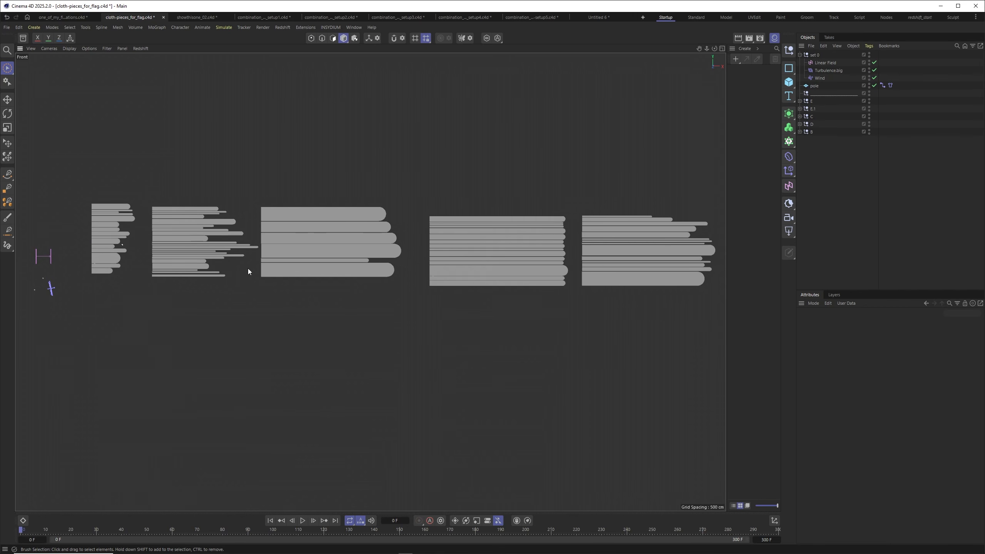
Rename the duplicated nulls E.1 to 1, D to 2, C to 3, B to 4 and E to 5.
{"action": "left_click", "coordinate": [100, 232]}
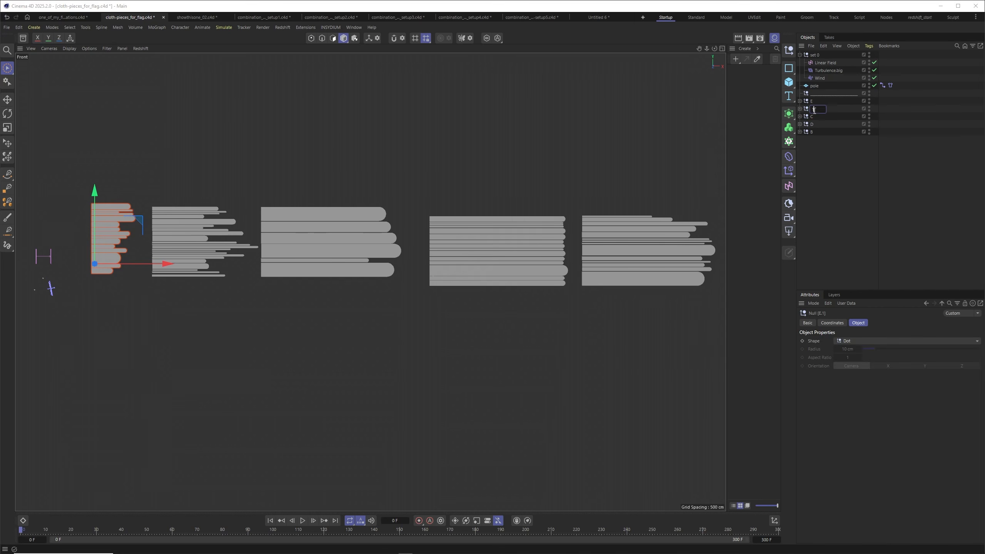
{"action": "left_click", "coordinate": [182, 217]}
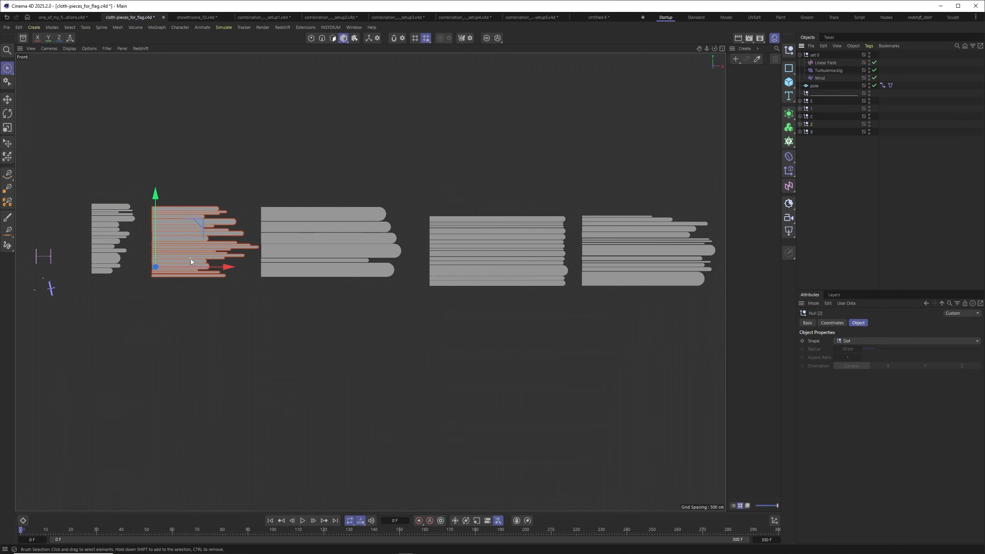
{"action": "left_click", "coordinate": [325, 245]}
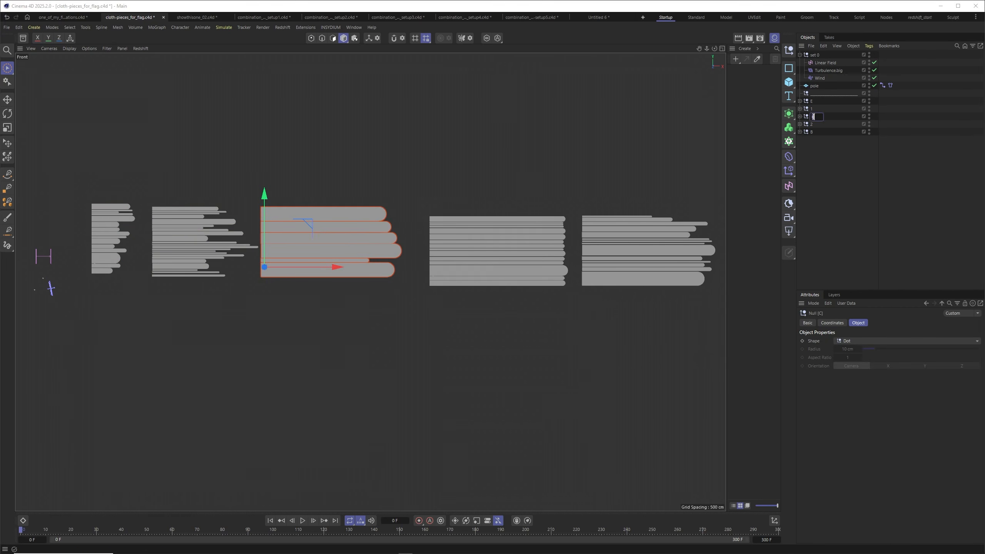
{"action": "left_click", "coordinate": [501, 225]}
{"action": "left_click", "coordinate": [622, 233]}
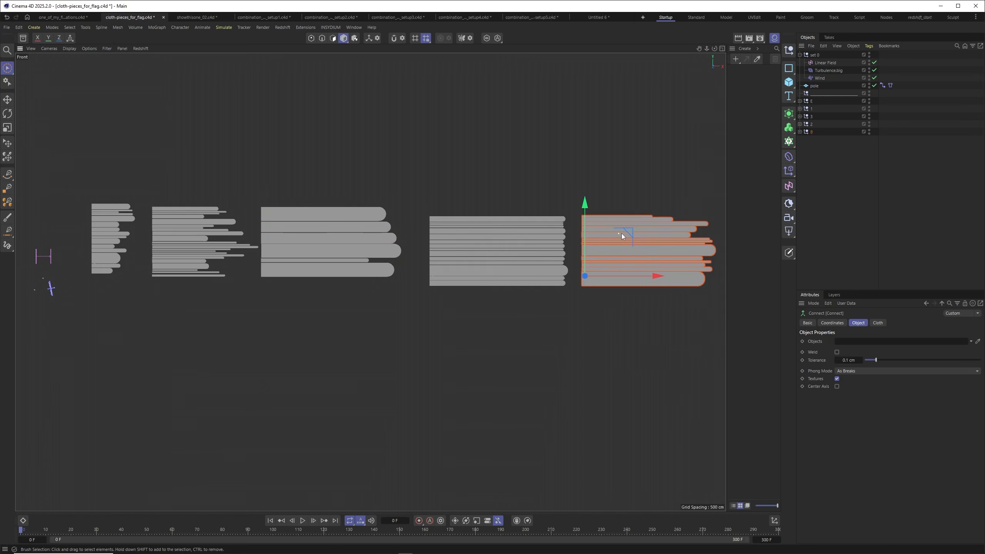
{"action": "double_click", "coordinate": [813, 132]}
{"action": "type", "text": "4"}
{"action": "key", "text": "Return"}
{"action": "left_click", "coordinate": [456, 220]}
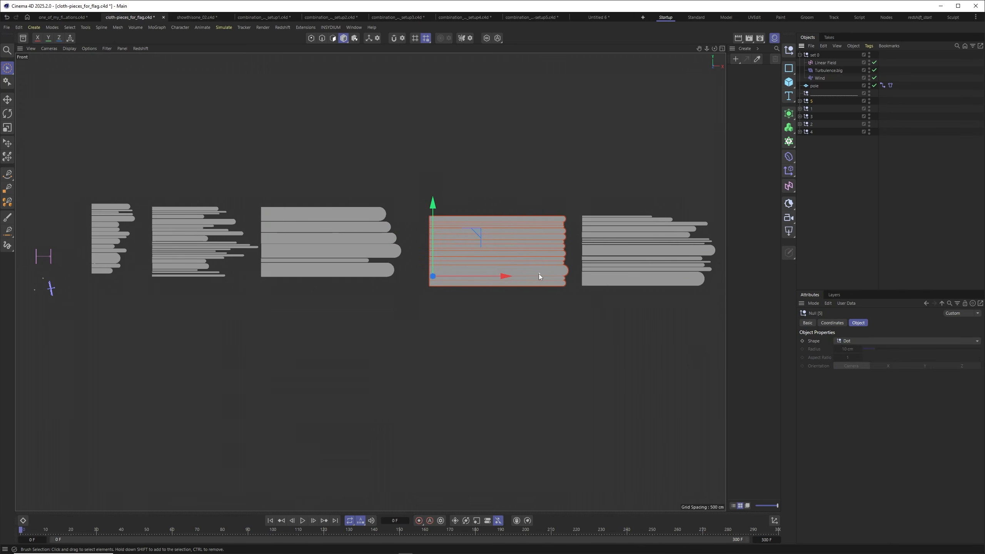
Reset the X and Y positions of nulls 1 to 5 to 0 so the pieces stack on each other.
{"action": "left_click_drag", "start_coordinate": [822, 152], "coordinate": [803, 95]}
{"action": "left_click", "coordinate": [829, 323]}
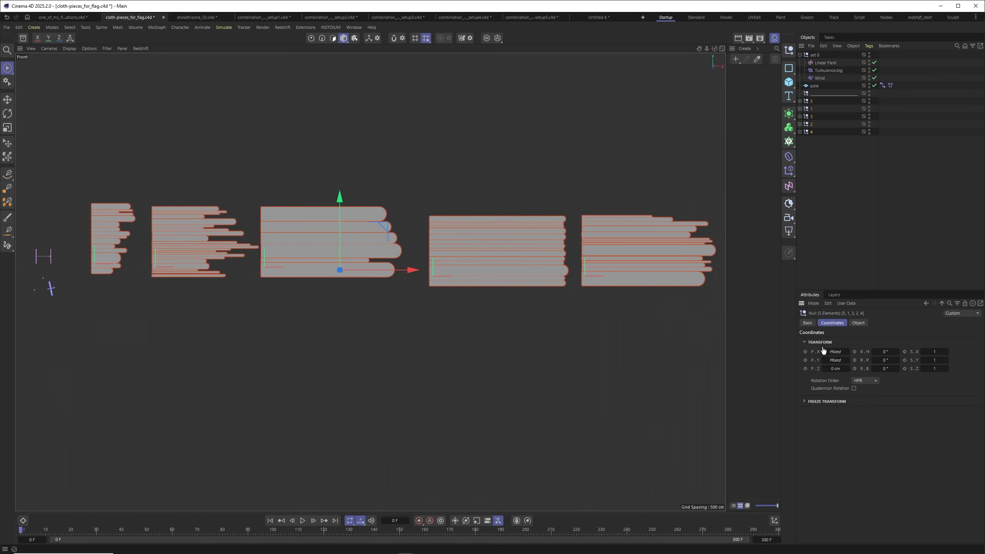
{"action": "right_click", "coordinate": [847, 353]}
{"action": "right_click", "coordinate": [847, 360]}
{"action": "left_click", "coordinate": [812, 191]}
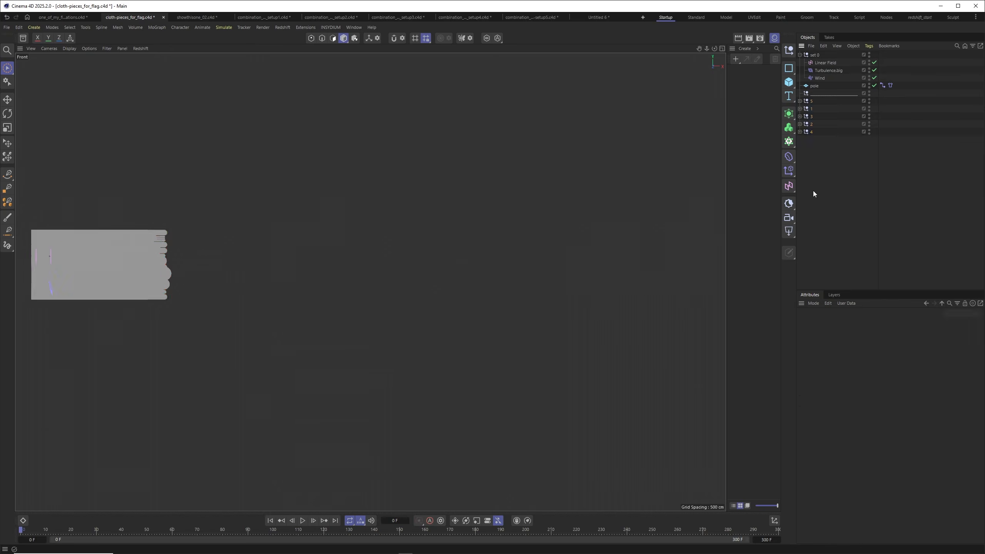
Examine the stacked cloth pieces in the perspective view with wireframe lines, ending in plain shading.
{"action": "key", "text": "F1"}
{"action": "scroll", "coordinate": [396, 262], "scroll_direction": "up", "scroll_amount": 1}
{"action": "left_click_drag", "start_coordinate": [802, 151], "coordinate": [815, 97]}
{"action": "scroll", "coordinate": [432, 265], "scroll_direction": "up", "scroll_amount": 2}
{"action": "scroll", "coordinate": [372, 272], "scroll_direction": "up", "scroll_amount": 1}
{"action": "key", "text": "n"}
{"action": "key", "text": "b"}
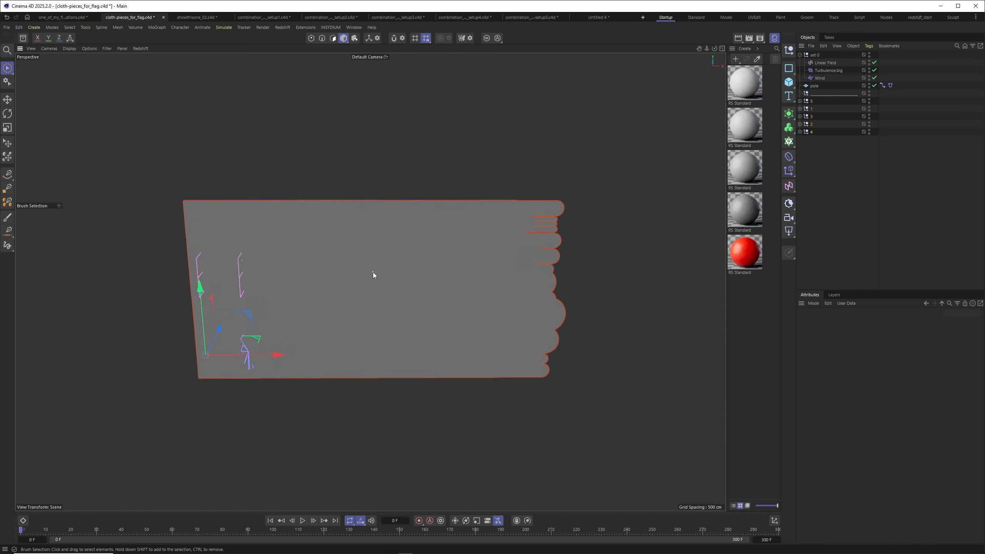
{"action": "right_click_drag", "start_coordinate": [430, 271], "coordinate": [436, 270], "text": "alt"}
{"action": "scroll", "coordinate": [435, 270], "scroll_direction": "up", "scroll_amount": 2}
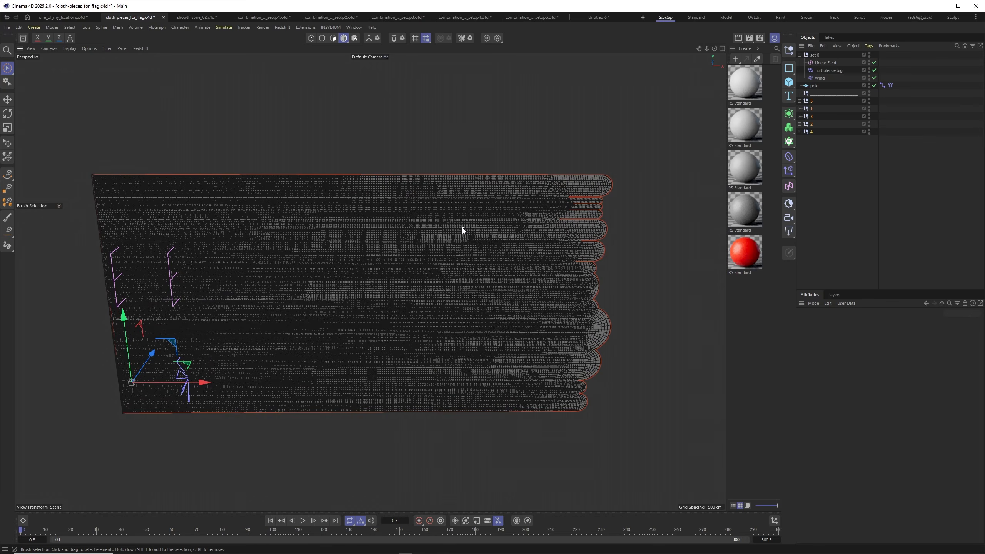
{"action": "key", "text": "n"}
{"action": "key", "text": "a"}
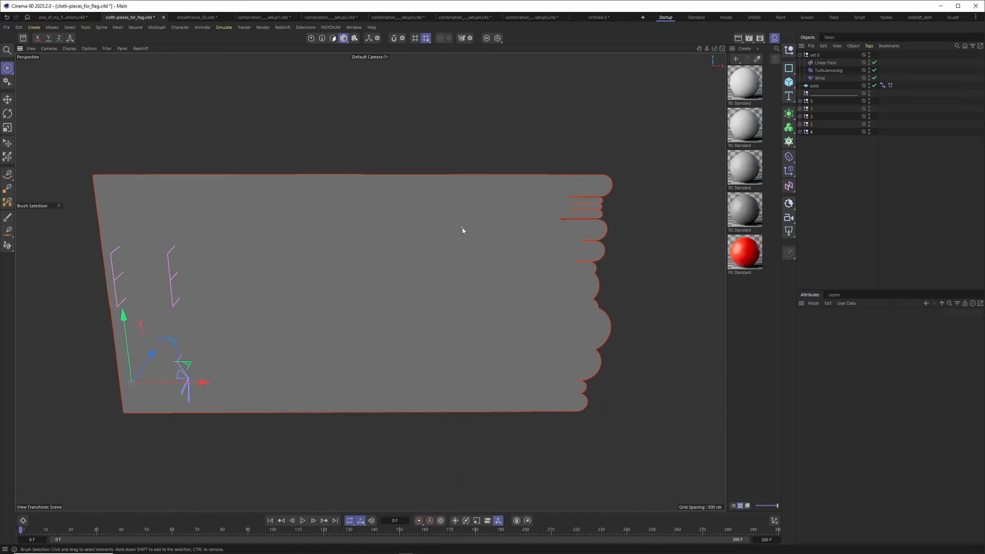
Move null 1 about 8.3 cm forward along the negative Z axis, out of the stack, and clear the selection.
{"action": "left_click", "coordinate": [103, 50]}
{"action": "left_click", "coordinate": [102, 172]}
{"action": "left_click_drag", "start_coordinate": [503, 275], "coordinate": [627, 207], "text": "alt"}
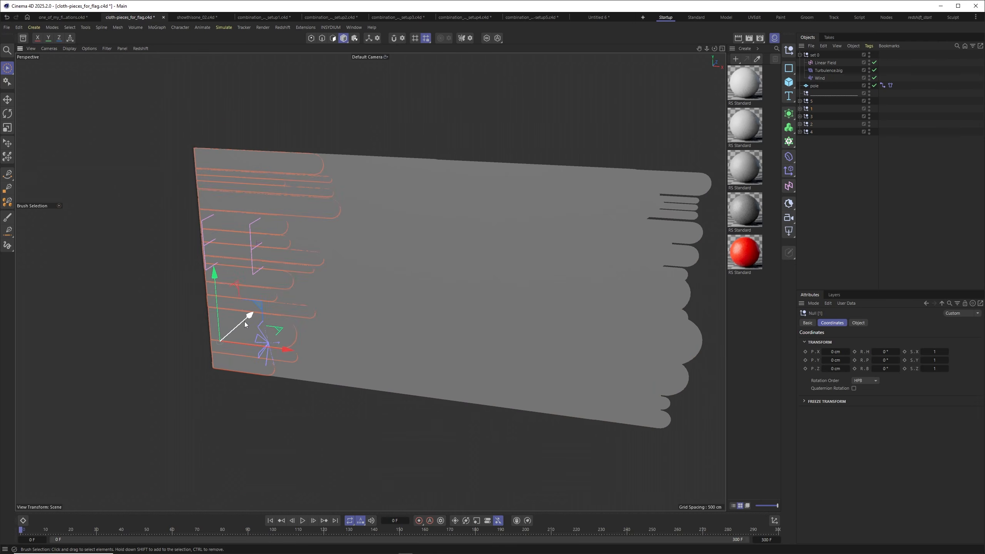
{"action": "left_click_drag", "start_coordinate": [244, 321], "coordinate": [254, 317]}
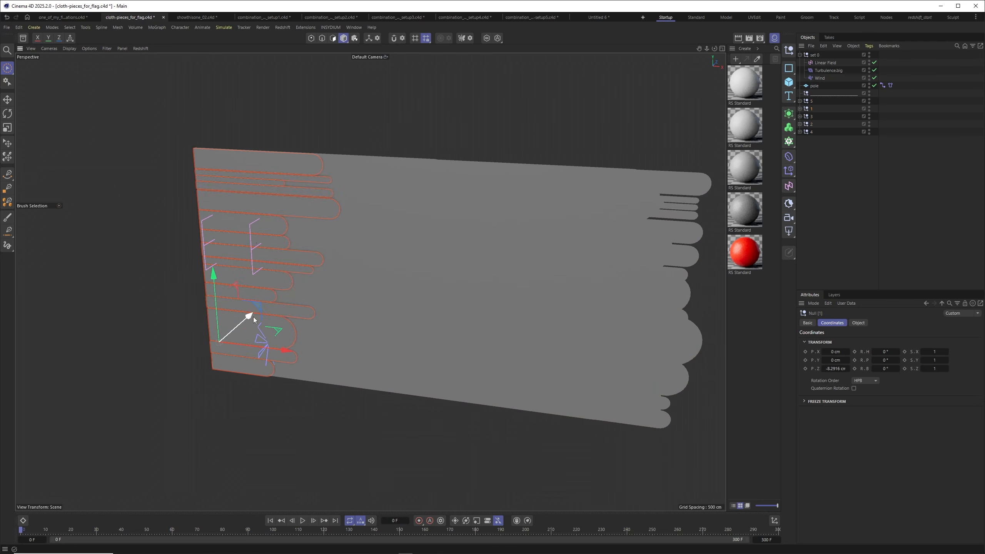
{"action": "left_click", "coordinate": [847, 218]}
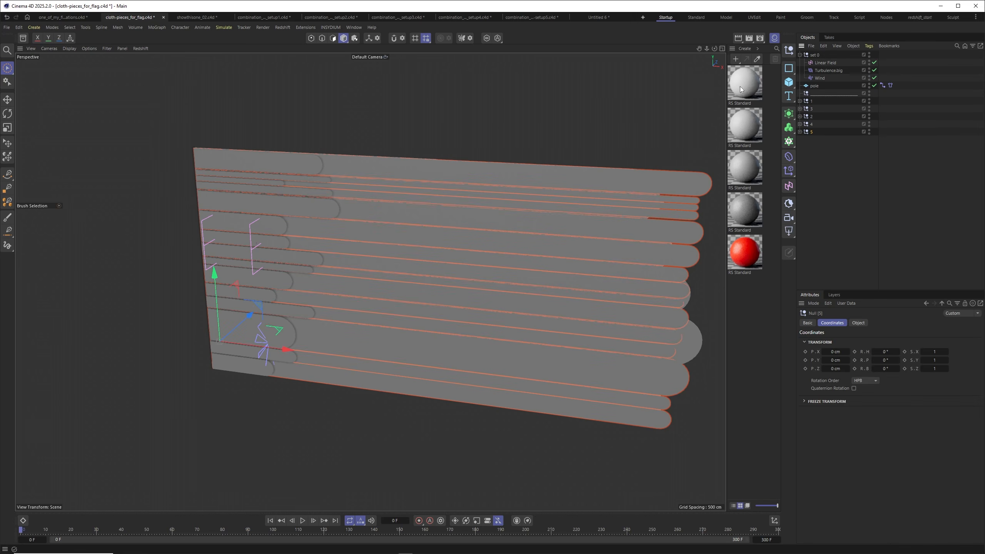
Assign the grey materials from light to dark to the five cloth nulls and the red material to the pole.
{"action": "left_click_drag", "start_coordinate": [740, 80], "coordinate": [809, 108]}
{"action": "left_click_drag", "start_coordinate": [744, 168], "coordinate": [811, 132]}
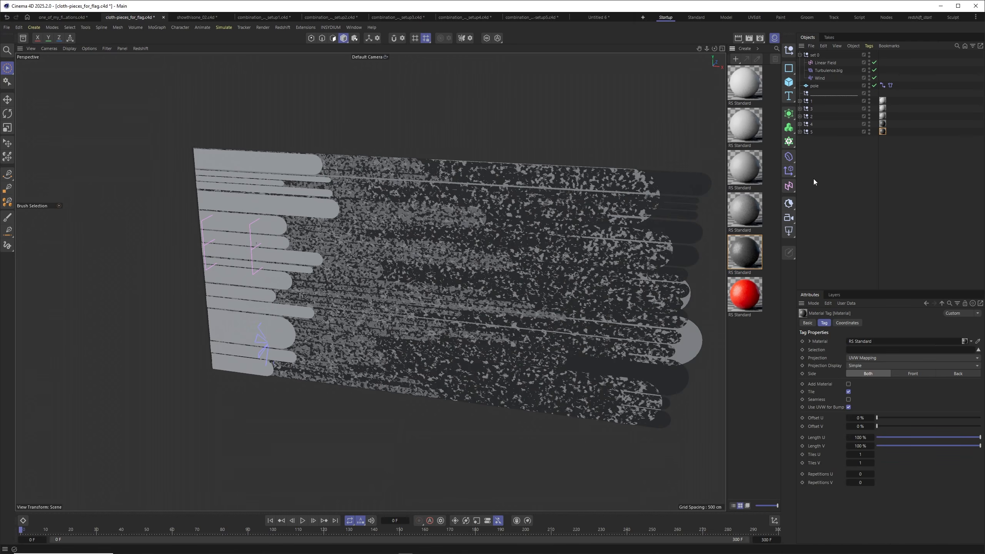
{"action": "left_click", "coordinate": [814, 87]}
{"action": "middle_click_drag", "start_coordinate": [141, 177], "coordinate": [183, 195], "text": "alt"}
{"action": "right_click_drag", "start_coordinate": [248, 171], "coordinate": [279, 166], "text": "alt"}
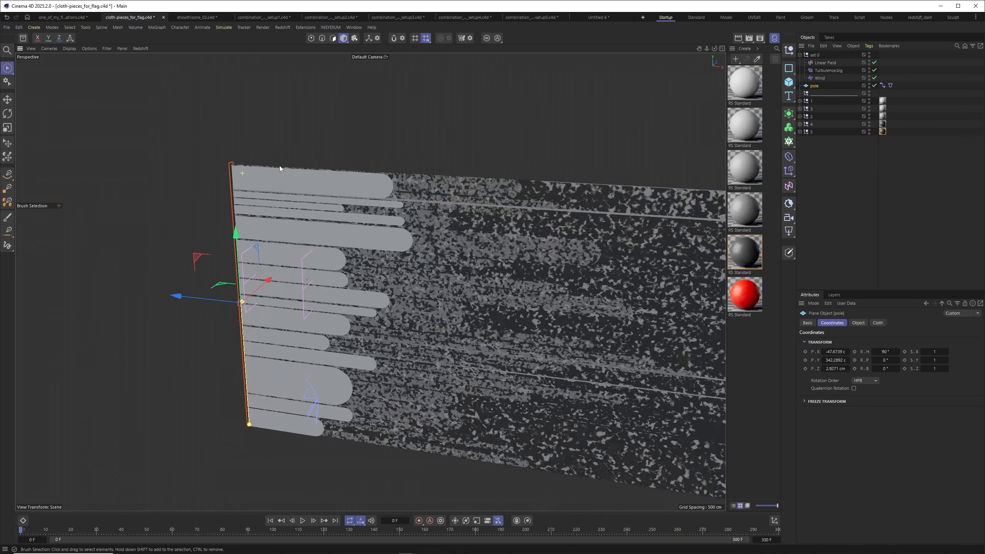
{"action": "left_click_drag", "start_coordinate": [279, 166], "coordinate": [235, 193], "text": "alt"}
{"action": "right_click_drag", "start_coordinate": [235, 193], "coordinate": [241, 191], "text": "alt"}
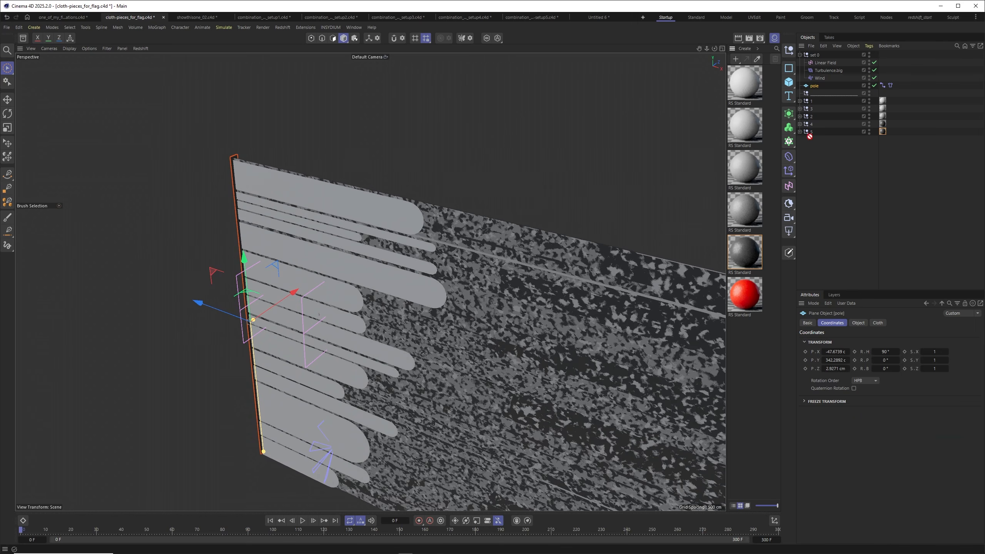
{"action": "left_click_drag", "start_coordinate": [809, 136], "coordinate": [815, 86]}
{"action": "left_click", "coordinate": [823, 196]}
Examine the pole and the stacked cloth layers from above in the top view, and select the pole.
{"action": "right_click_drag", "start_coordinate": [348, 237], "coordinate": [286, 238], "text": "alt"}
{"action": "middle_click", "coordinate": [459, 280]}
{"action": "middle_click", "coordinate": [459, 280]}
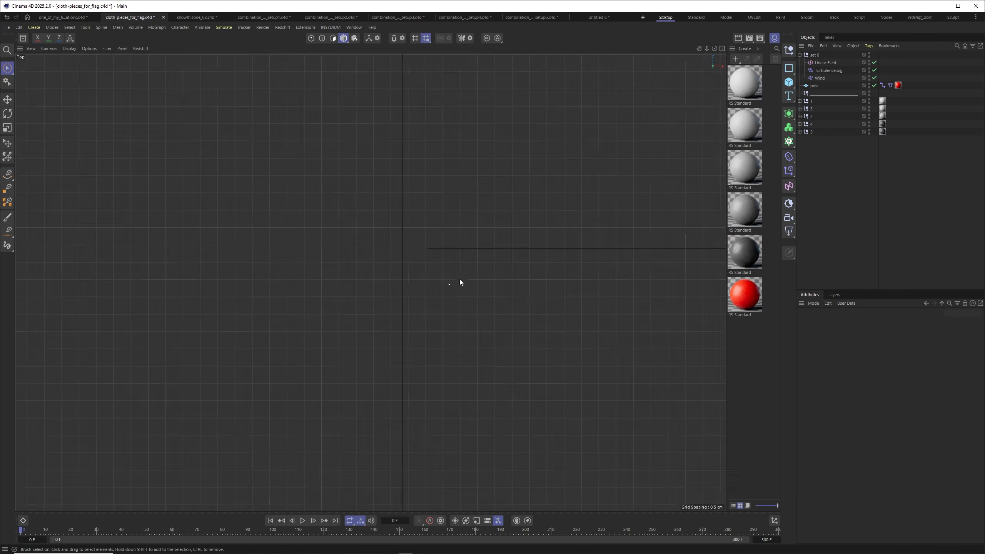
{"action": "right_click_drag", "start_coordinate": [466, 266], "coordinate": [412, 288], "text": "alt"}
{"action": "middle_click_drag", "start_coordinate": [411, 288], "coordinate": [370, 282], "text": "alt"}
{"action": "right_click_drag", "start_coordinate": [370, 282], "coordinate": [396, 274], "text": "alt"}
{"action": "middle_click_drag", "start_coordinate": [396, 274], "coordinate": [332, 325], "text": "alt"}
{"action": "right_click_drag", "start_coordinate": [319, 320], "coordinate": [292, 302], "text": "alt"}
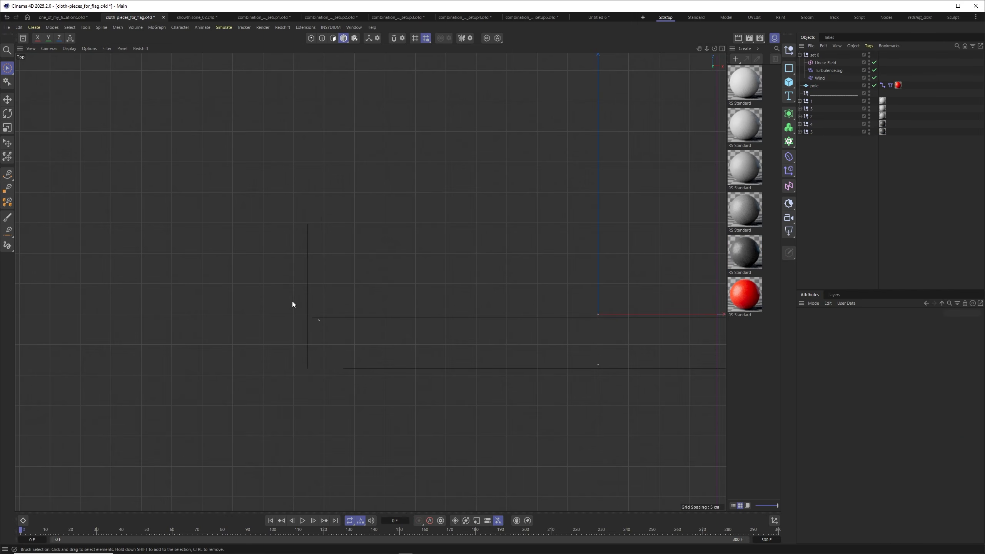
{"action": "left_click", "coordinate": [307, 261]}
{"action": "right_click_drag", "start_coordinate": [307, 261], "coordinate": [332, 262], "text": "alt"}
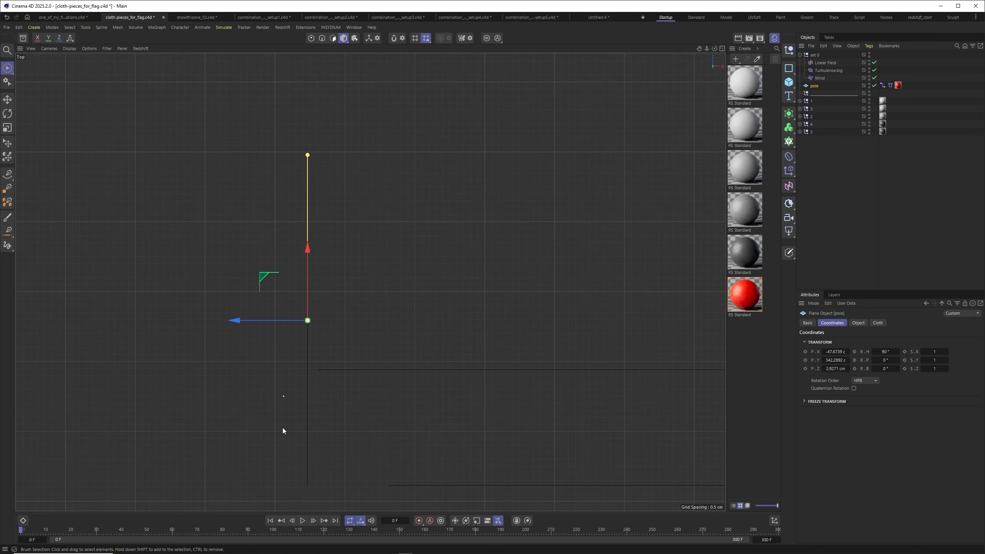
Move the rear layers back along the Z axis, placing null 4 at about X -4.68 cm and Z 9.26 cm.
{"action": "scroll", "coordinate": [323, 395], "scroll_direction": "down", "scroll_amount": 3}
{"action": "left_click_drag", "start_coordinate": [812, 148], "coordinate": [823, 101]}
{"action": "scroll", "coordinate": [351, 335], "scroll_direction": "down", "scroll_amount": 4}
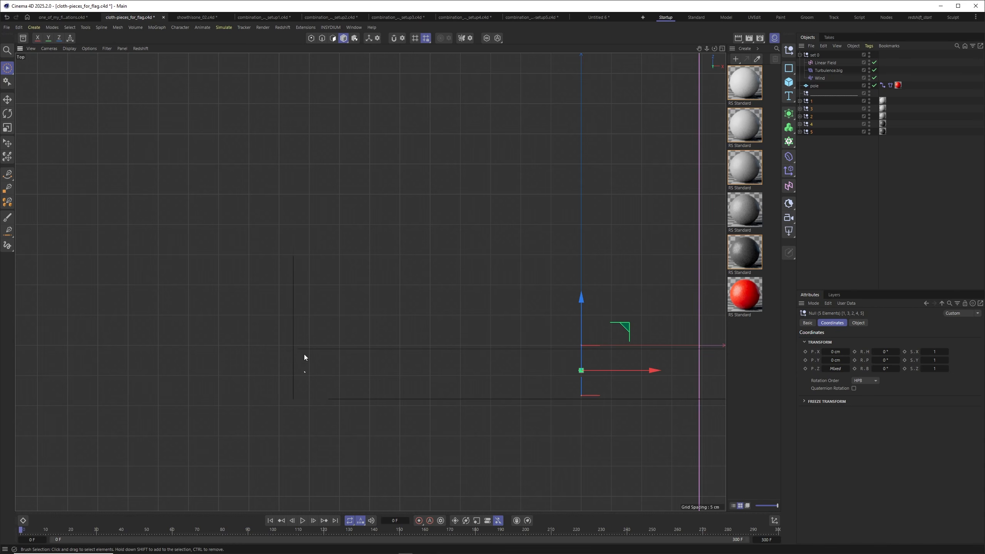
{"action": "left_click_drag", "start_coordinate": [557, 300], "coordinate": [544, 215]}
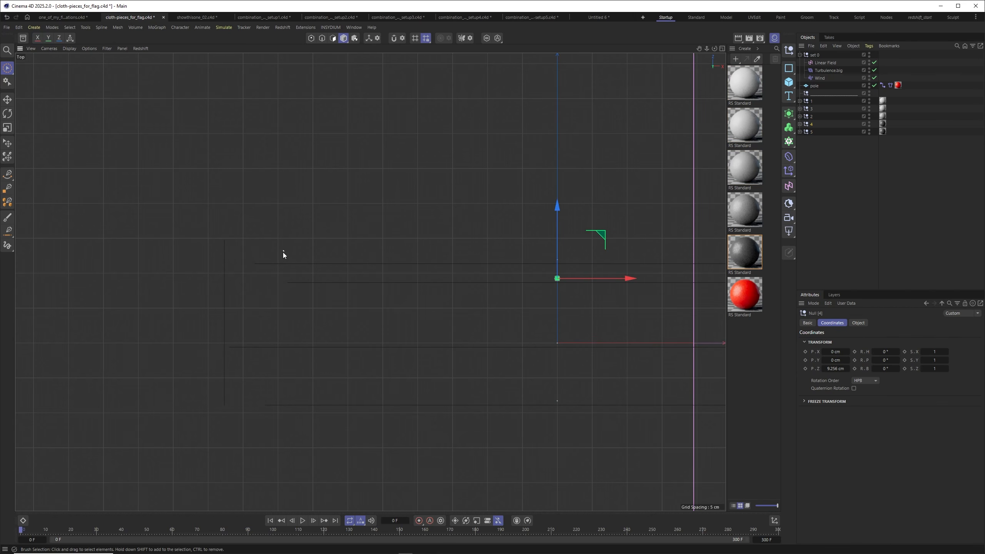
{"action": "left_click_drag", "start_coordinate": [587, 279], "coordinate": [553, 279]}
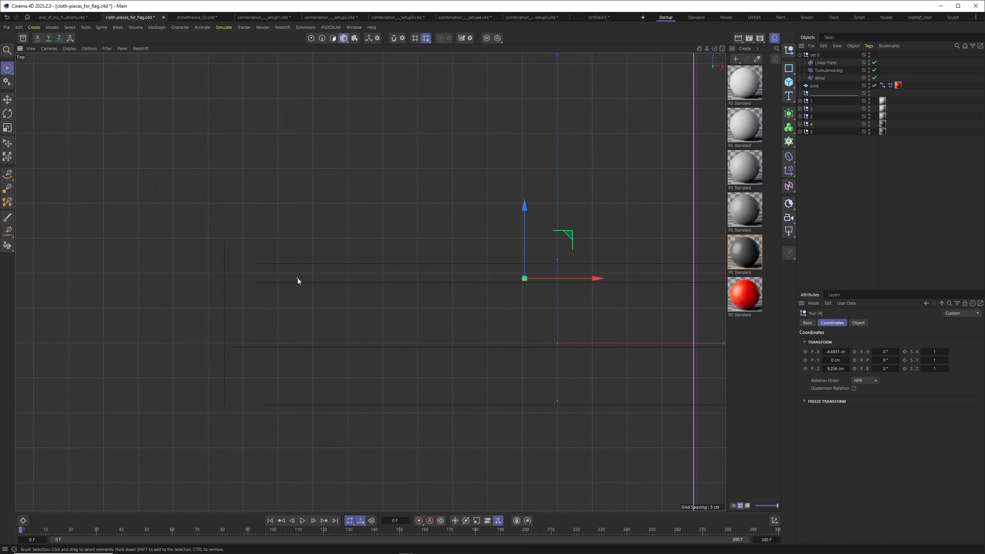
Position null 3 at about X 2.31 cm and Z 6.72 cm, order it below null 2, and clear the selection.
{"action": "left_click", "coordinate": [810, 117]}
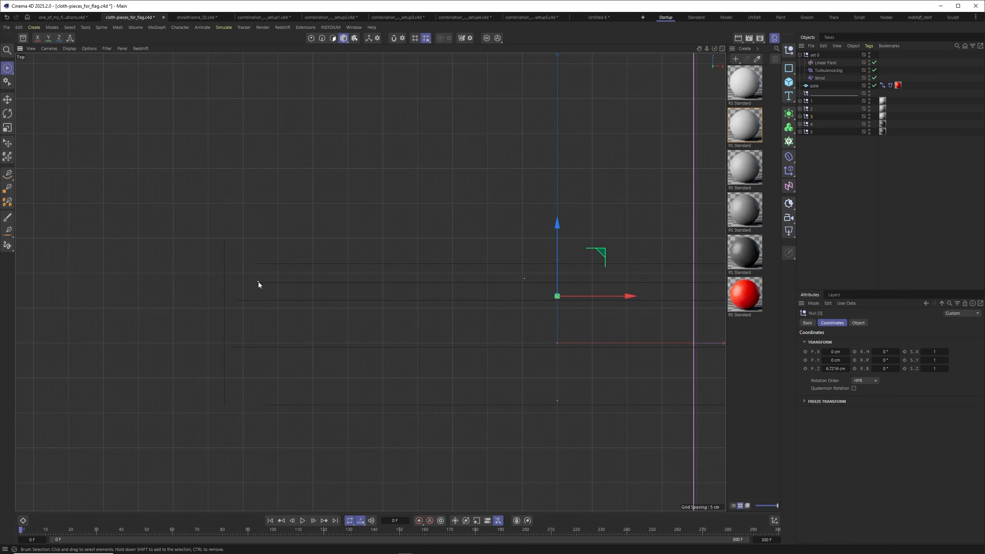
{"action": "left_click", "coordinate": [629, 301]}
{"action": "left_click", "coordinate": [810, 117]}
{"action": "left_click_drag", "start_coordinate": [629, 296], "coordinate": [645, 297]}
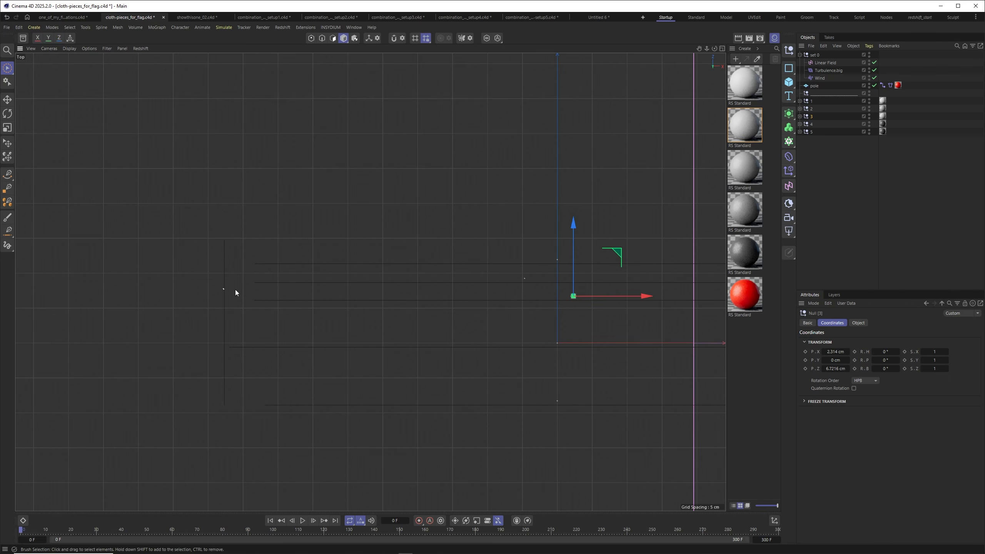
{"action": "left_click", "coordinate": [287, 285]}
Set the search radius of the pole's Connector tag to 15 cm and try to create the connections.
{"action": "scroll", "coordinate": [287, 285], "scroll_direction": "up", "scroll_amount": 5}
{"action": "key", "text": "F1"}
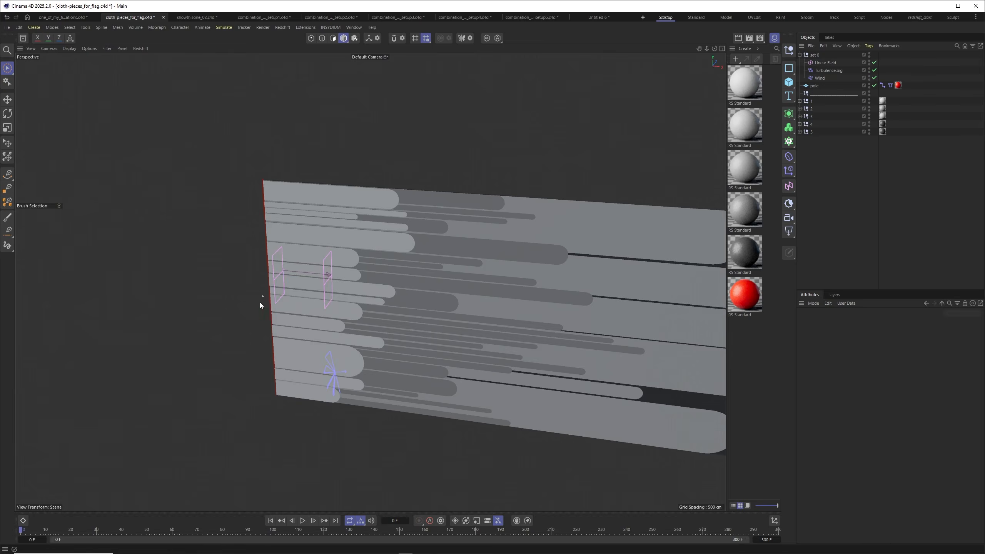
{"action": "scroll", "coordinate": [267, 187], "scroll_direction": "up", "scroll_amount": 6}
{"action": "left_click_drag", "start_coordinate": [344, 232], "coordinate": [366, 227], "text": "alt"}
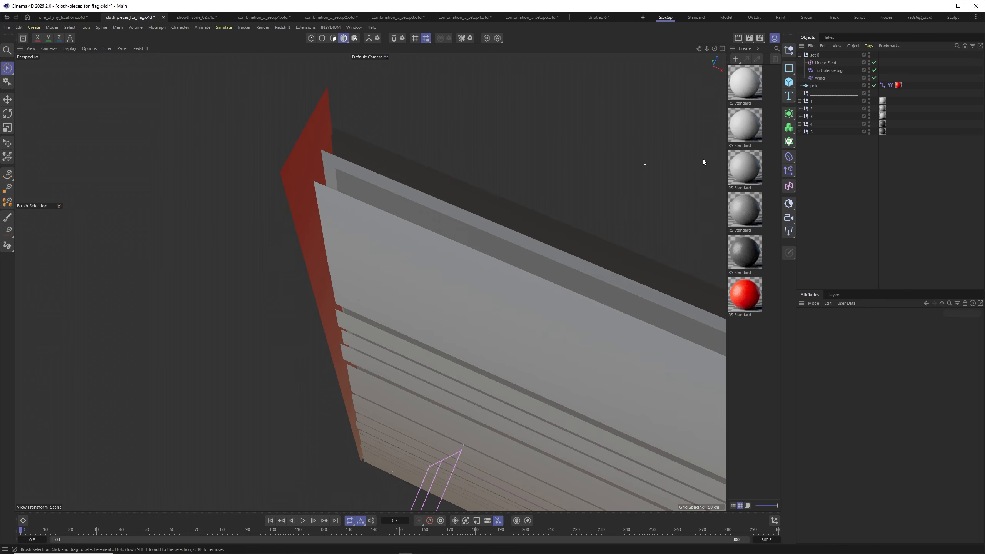
{"action": "left_click", "coordinate": [883, 85]}
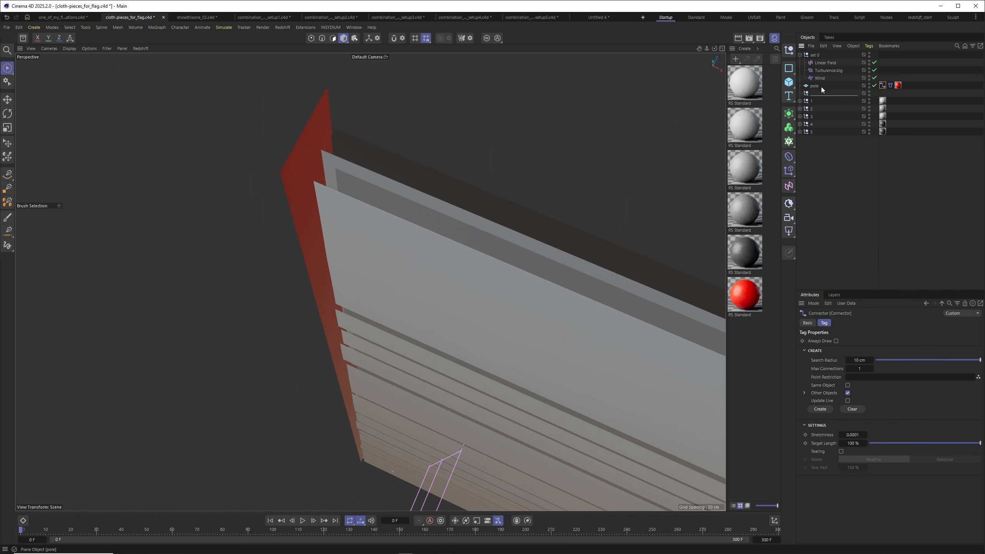
{"action": "left_click", "coordinate": [858, 360]}
{"action": "left_click", "coordinate": [819, 409]}
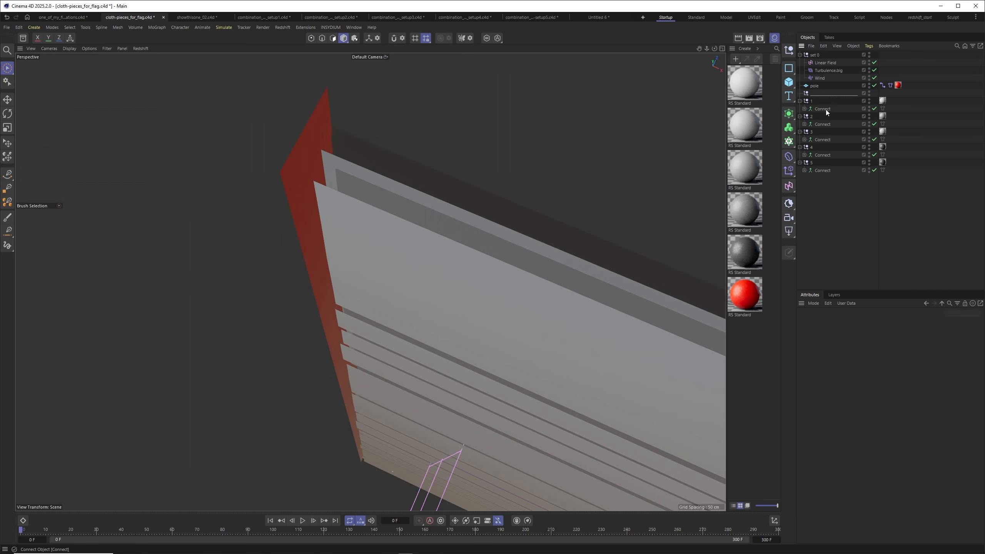
Enable the Cloth tags on the Connect objects under nulls 1 to 5.
{"action": "left_click", "coordinate": [882, 108]}
{"action": "left_click", "coordinate": [883, 125], "text": "shift"}
{"action": "left_click", "coordinate": [883, 140], "text": "shift"}
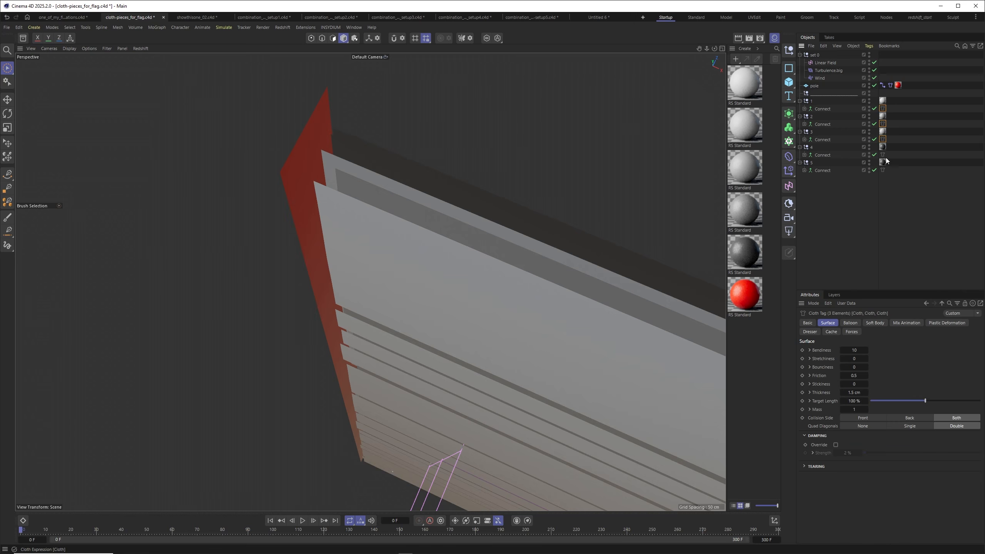
{"action": "left_click", "coordinate": [884, 155], "text": "shift"}
{"action": "left_click", "coordinate": [883, 171], "text": "shift"}
{"action": "left_click", "coordinate": [807, 322]}
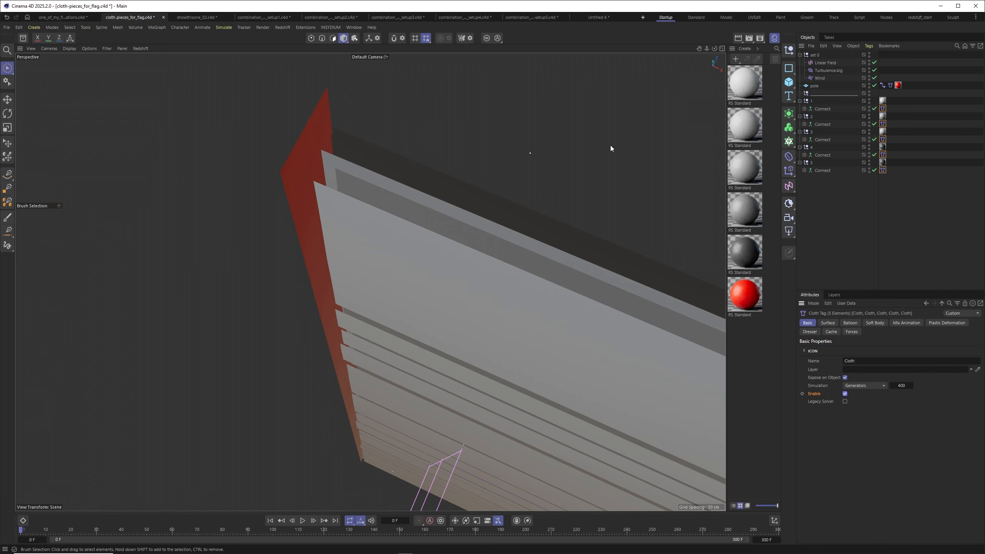
Create the connections between the pole and the cloth layers from the pole's Connector tag.
{"action": "left_click", "coordinate": [882, 85]}
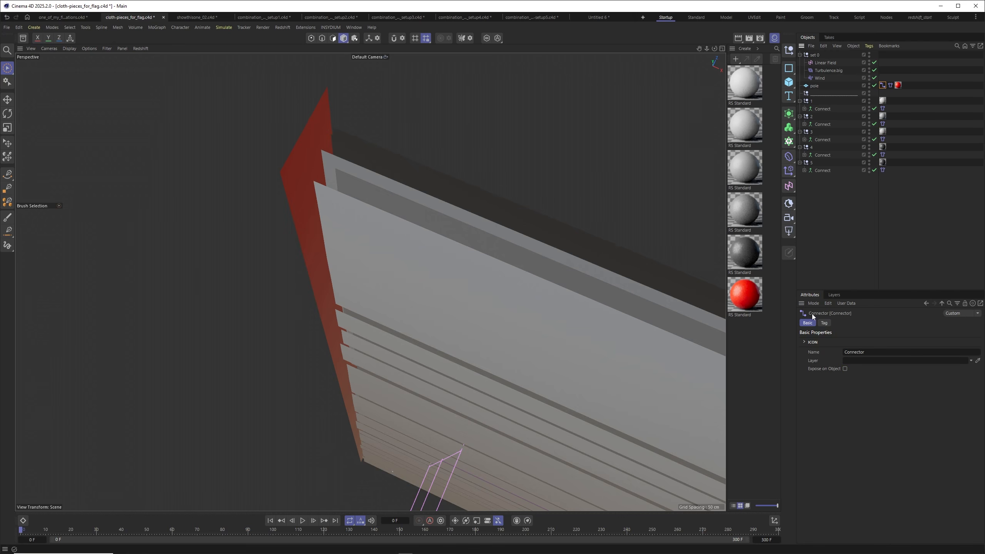
{"action": "left_click", "coordinate": [823, 323]}
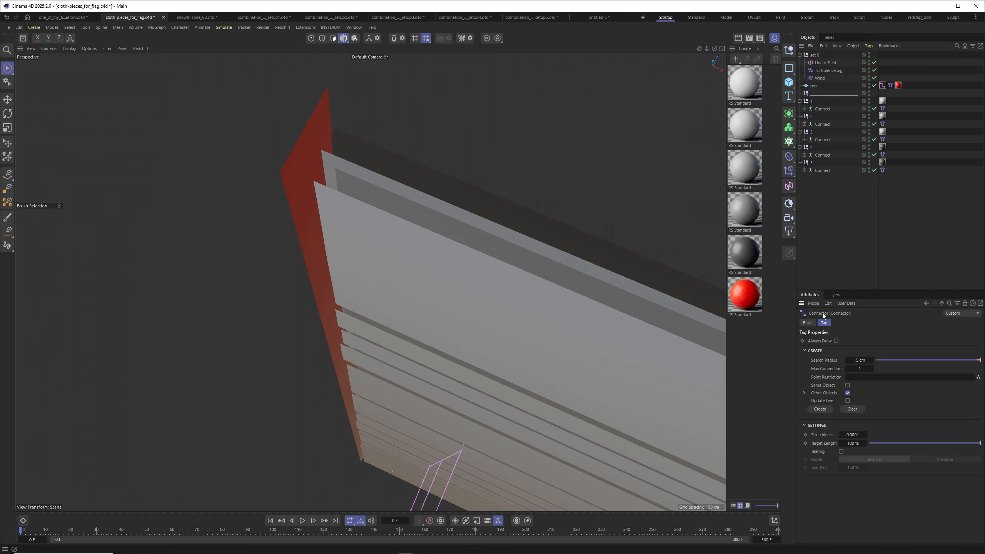
{"action": "left_click", "coordinate": [820, 409]}
Examine the connection lines between the pole and the cloth layers in the top view and close up in perspective.
{"action": "key", "text": "F2"}
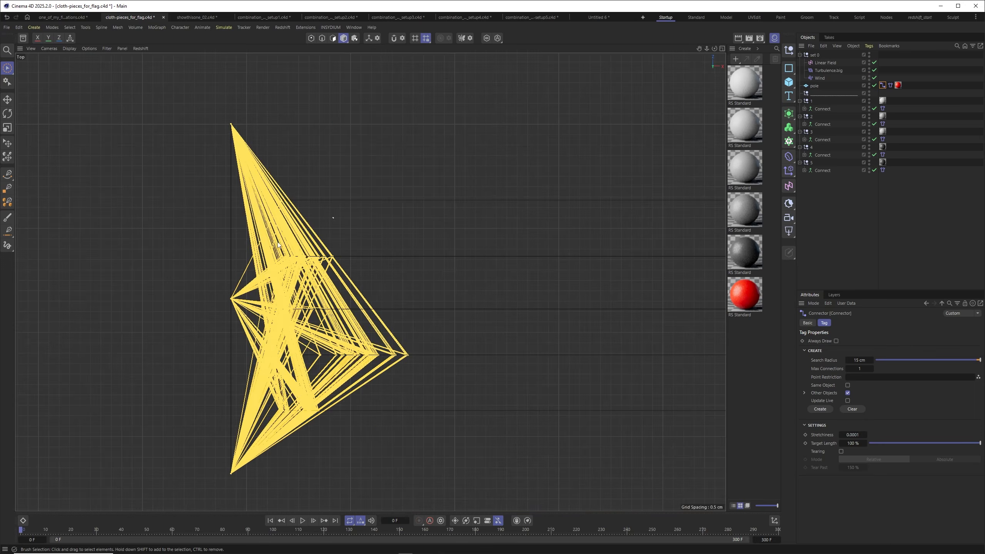
{"action": "scroll", "coordinate": [328, 313], "scroll_direction": "down", "scroll_amount": 4}
{"action": "middle_click_drag", "start_coordinate": [300, 229], "coordinate": [359, 244], "text": "alt"}
{"action": "scroll", "coordinate": [359, 244], "scroll_direction": "up", "scroll_amount": 3}
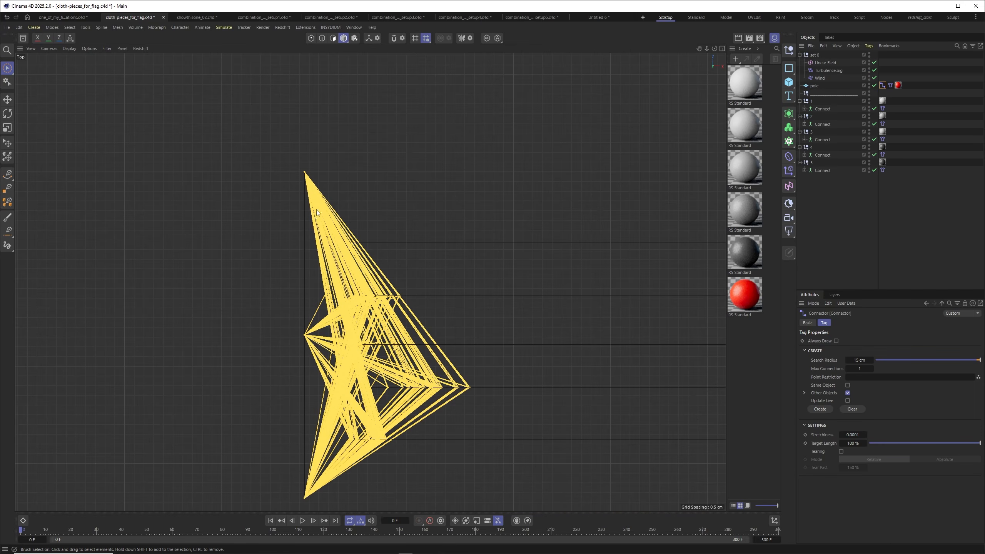
{"action": "key", "text": "F1"}
{"action": "left_click_drag", "start_coordinate": [328, 211], "coordinate": [310, 184], "text": "alt"}
{"action": "right_click_drag", "start_coordinate": [310, 184], "coordinate": [368, 193], "text": "alt"}
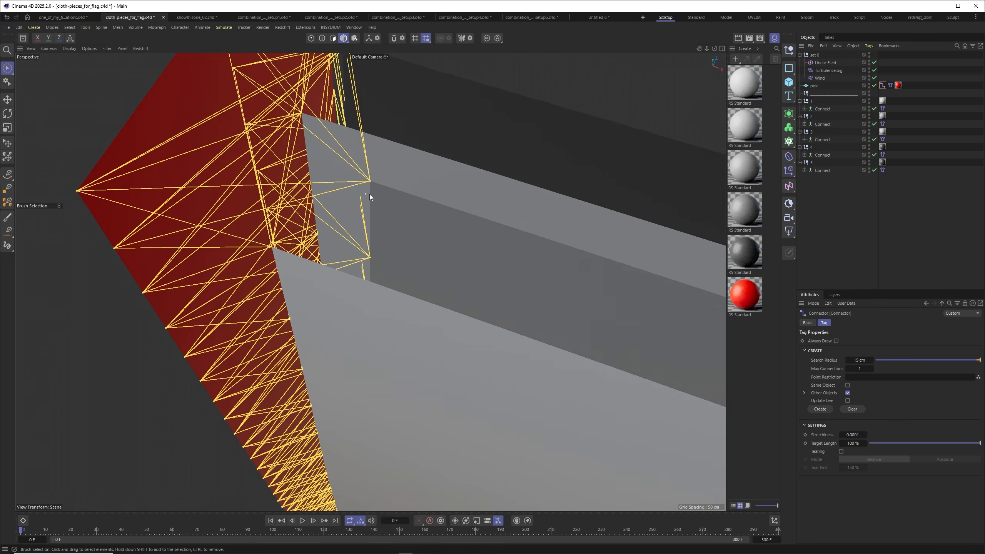
{"action": "left_click_drag", "start_coordinate": [369, 194], "coordinate": [375, 187], "text": "alt"}
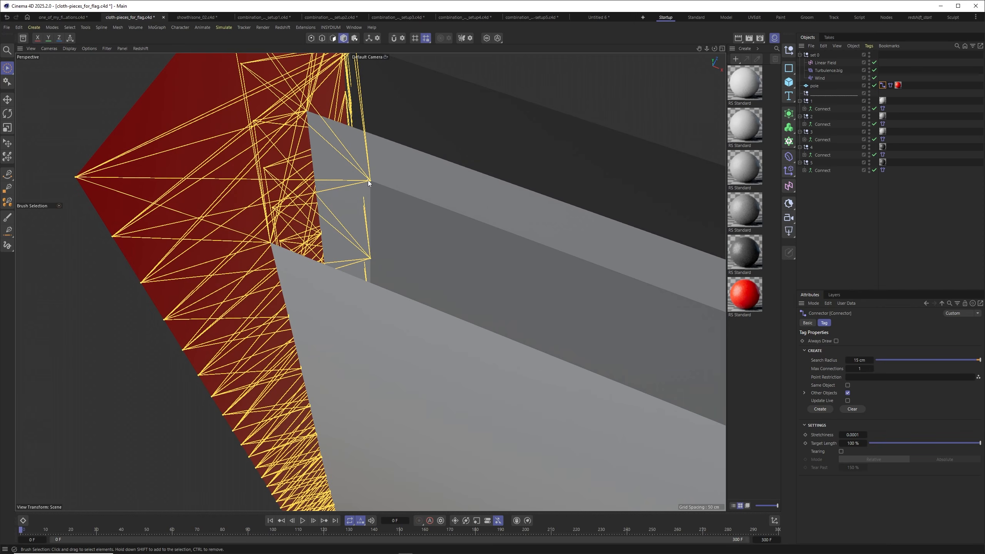
{"action": "mouse_move", "coordinate": [370, 182]}
{"action": "left_mouse_down", "text": "alt"}
{"action": "mouse_move", "coordinate": [399, 193]}
{"action": "mouse_move", "coordinate": [380, 169]}
{"action": "left_mouse_up", "text": "alt"}
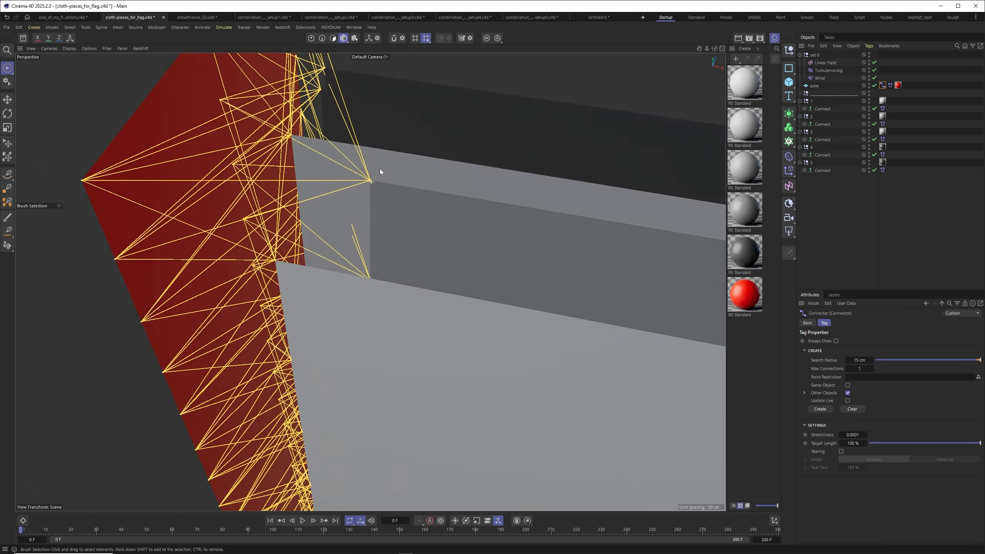
Examine the whole layered flag and its attachment along the pole in the perspective view.
{"action": "right_click_drag", "start_coordinate": [388, 205], "coordinate": [163, 322], "text": "alt"}
{"action": "middle_click_drag", "start_coordinate": [405, 304], "coordinate": [390, 230], "text": "alt"}
{"action": "right_click_drag", "start_coordinate": [390, 230], "coordinate": [357, 231], "text": "alt"}
{"action": "left_click_drag", "start_coordinate": [357, 230], "coordinate": [364, 188], "text": "alt"}
{"action": "middle_click_drag", "start_coordinate": [324, 274], "coordinate": [95, 236], "text": "alt"}
{"action": "right_click_drag", "start_coordinate": [190, 232], "coordinate": [130, 225], "text": "alt"}
{"action": "middle_click_drag", "start_coordinate": [140, 226], "coordinate": [142, 245], "text": "alt"}
{"action": "middle_click_drag", "start_coordinate": [241, 269], "coordinate": [276, 283], "text": "alt"}
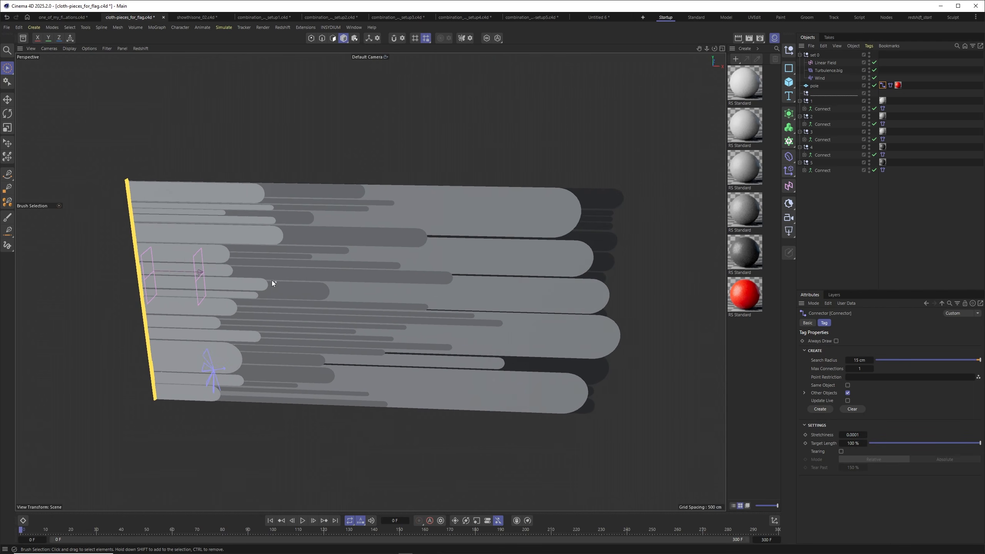
{"action": "scroll", "coordinate": [272, 272], "scroll_direction": "up", "scroll_amount": 2}
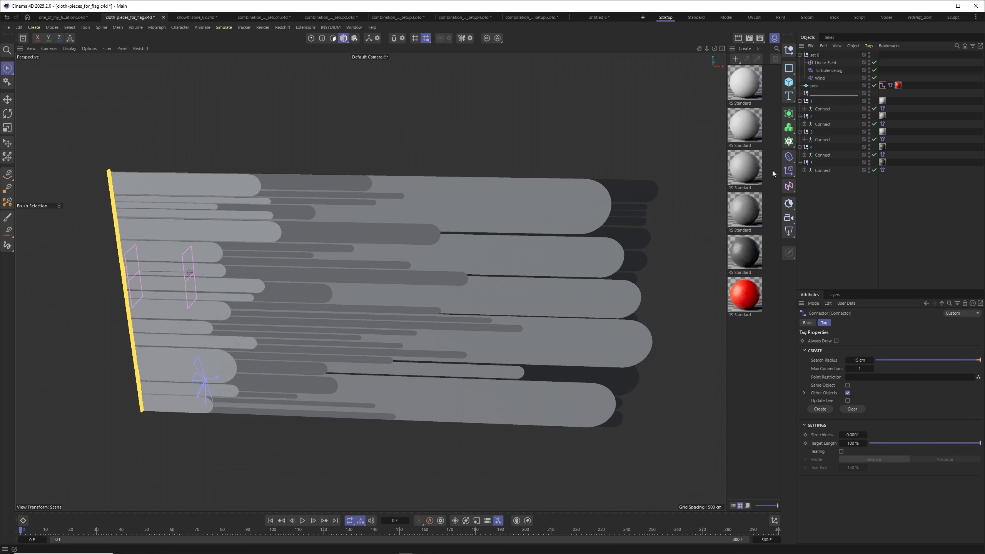
Review the object settings of the Turbulence.big and Wind forces.
{"action": "left_click", "coordinate": [828, 71]}
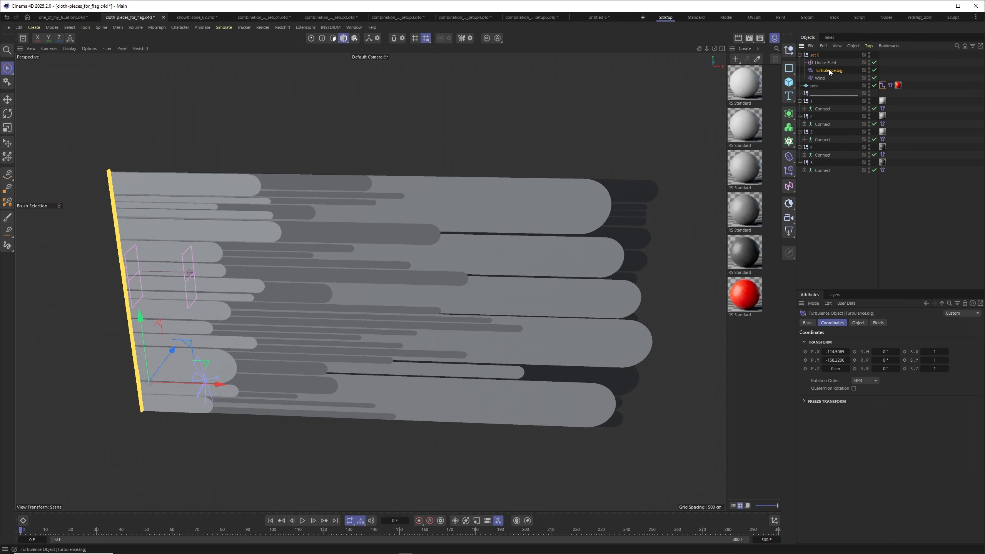
{"action": "left_click", "coordinate": [857, 323]}
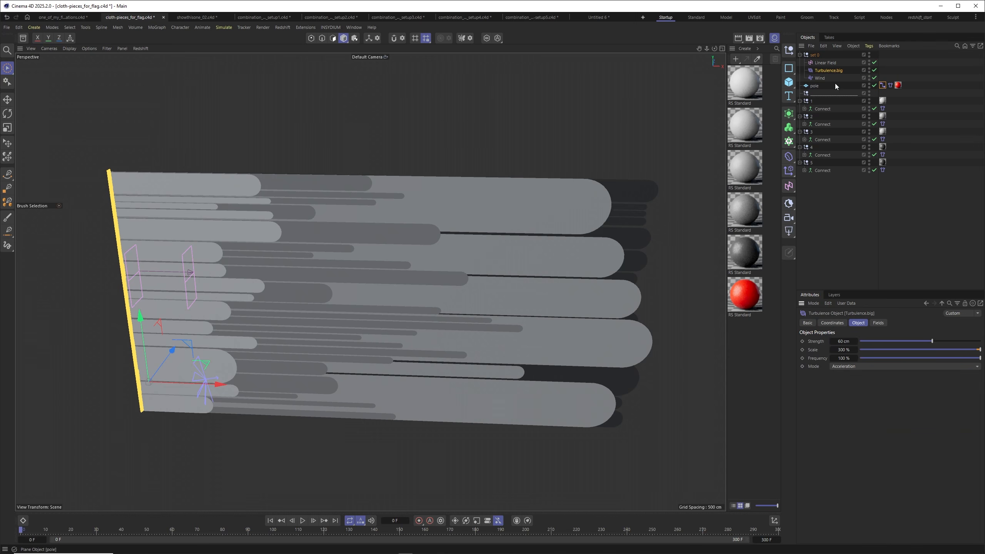
{"action": "left_click", "coordinate": [820, 78]}
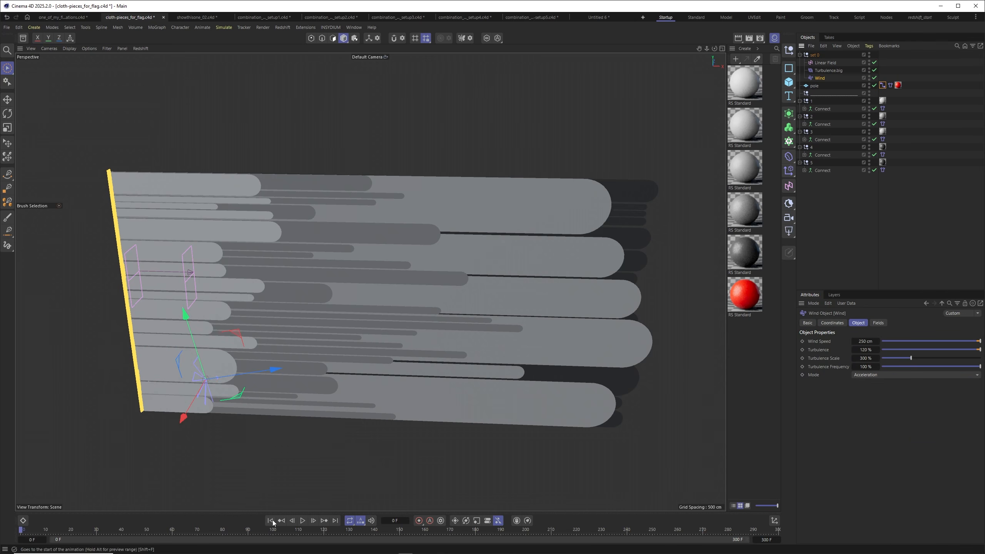
Play the cloth simulation up to frame 60 and open the cache settings of the pole's Cloth tag.
{"action": "key", "text": "F8"}
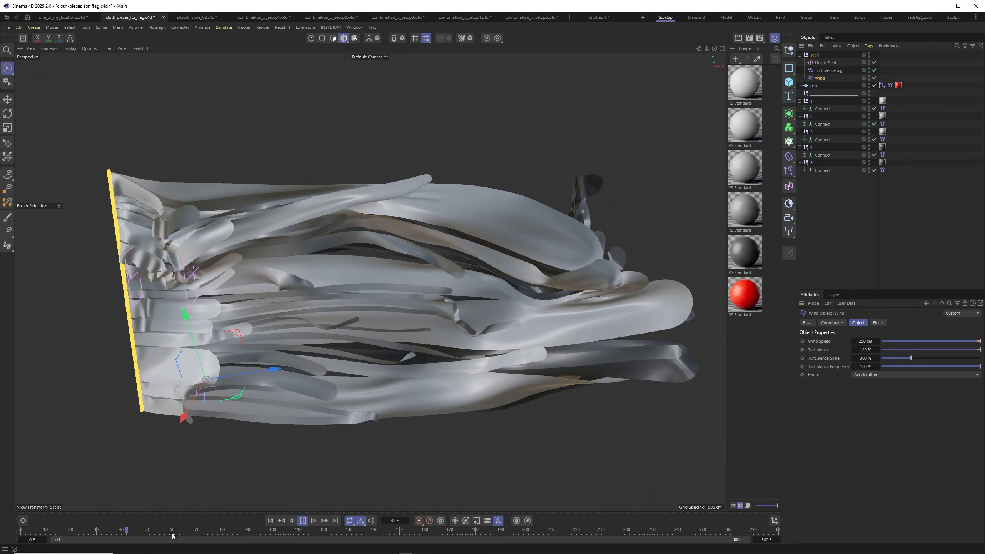
{"action": "left_click", "coordinate": [302, 520]}
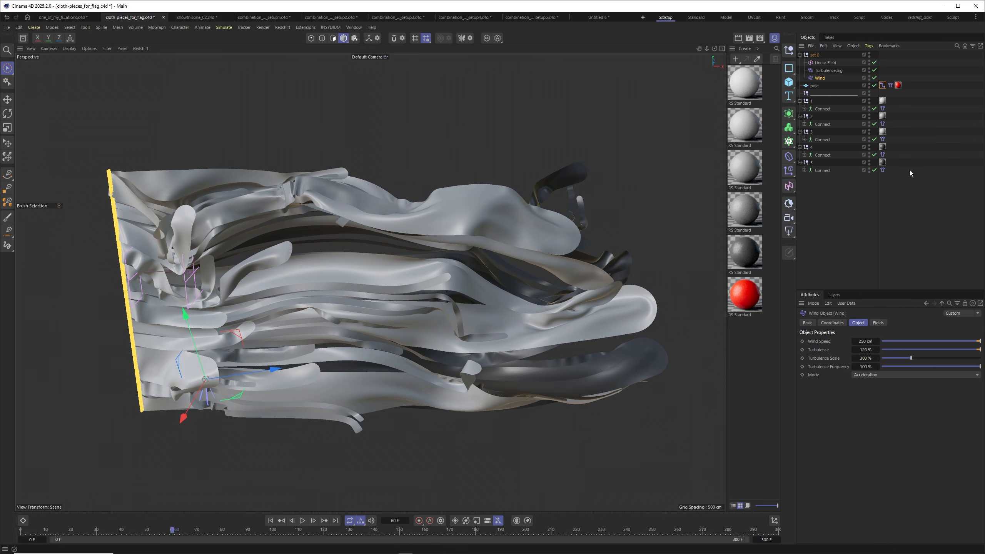
{"action": "left_click", "coordinate": [463, 494]}
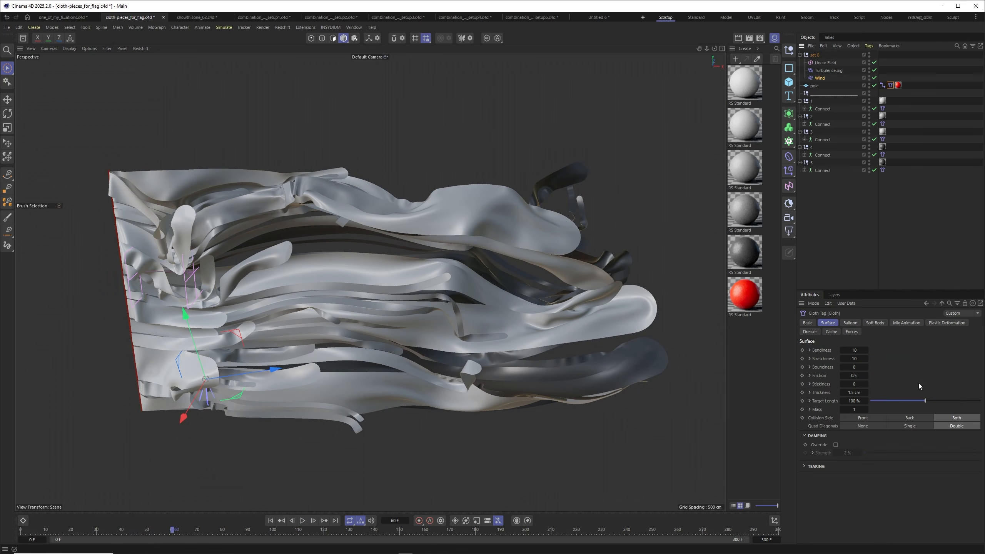
{"action": "left_click", "coordinate": [831, 331]}
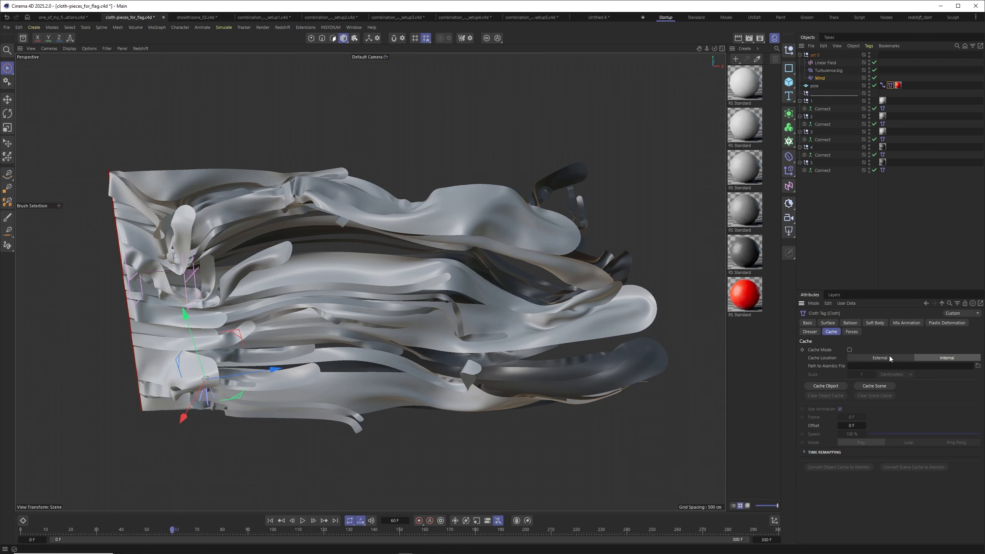
Continue the simulation from frame 60 to frame 86 while viewing the flag from another angle, and clear the selection.
{"action": "left_click", "coordinate": [303, 520]}
{"action": "middle_click_drag", "start_coordinate": [223, 305], "coordinate": [257, 291], "text": "alt"}
{"action": "left_click_drag", "start_coordinate": [256, 291], "coordinate": [276, 269], "text": "alt"}
{"action": "middle_click_drag", "start_coordinate": [280, 266], "coordinate": [250, 296], "text": "alt"}
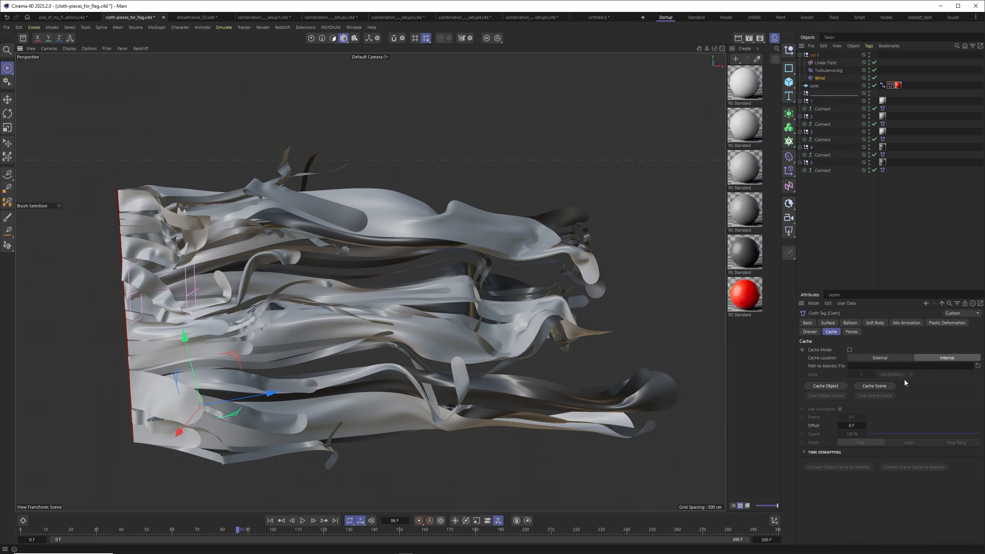
{"action": "left_click", "coordinate": [824, 241]}
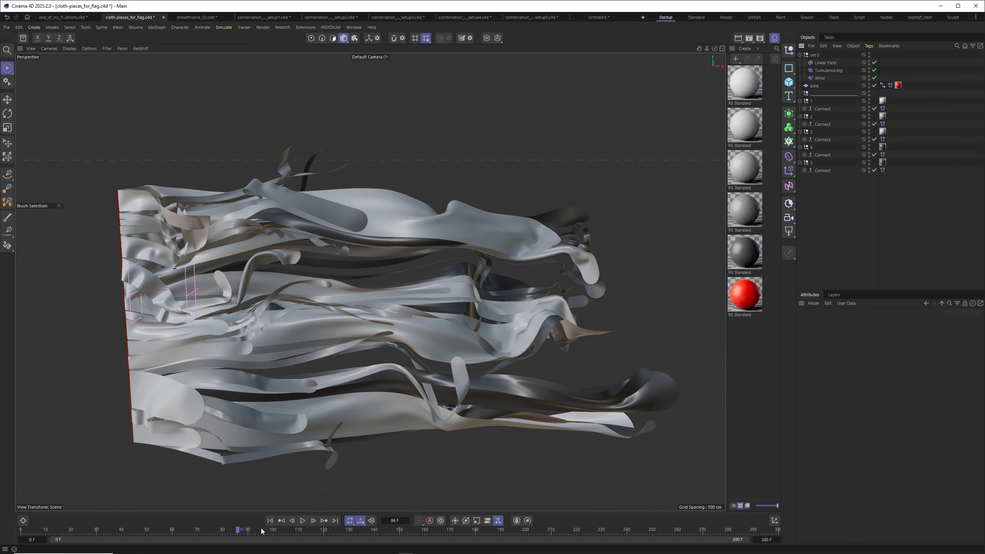
Rewind the cloth-pieces flag to the first frame, and scrub the simulation in the one_of_my_final_clothsimulations scene to frame 132.
{"action": "left_click", "coordinate": [270, 520]}
{"action": "left_click_drag", "start_coordinate": [316, 278], "coordinate": [228, 257], "text": "alt"}
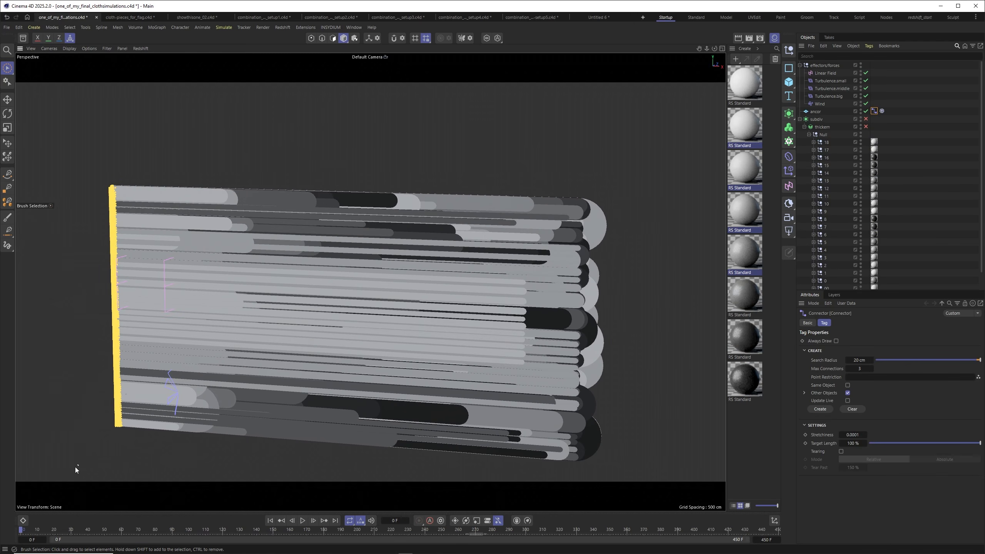
{"action": "left_click_drag", "start_coordinate": [30, 537], "coordinate": [212, 551]}
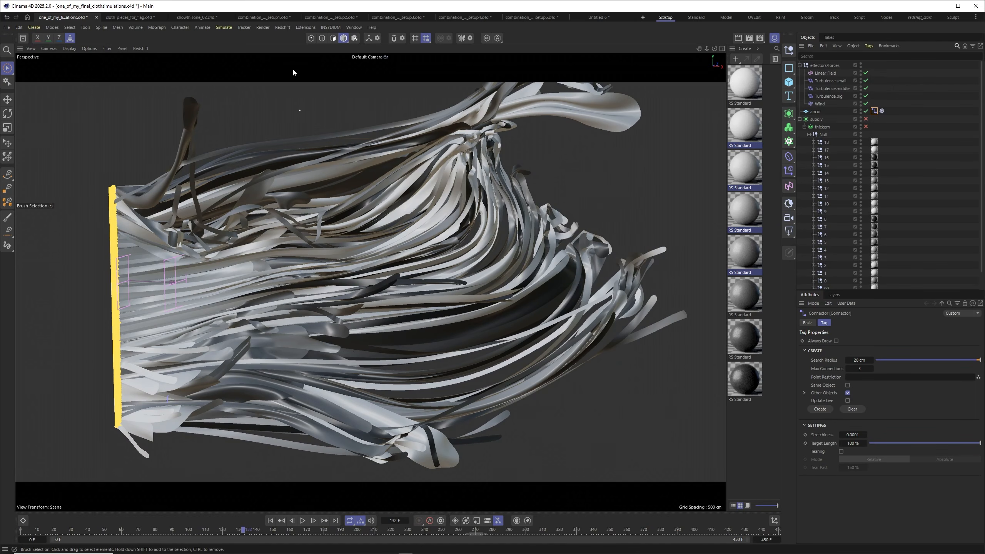
Switch to the combination_of_flags_forces_setup1 scene and play its flag simulation from the first frame to frame 108.
{"action": "left_click", "coordinate": [263, 17]}
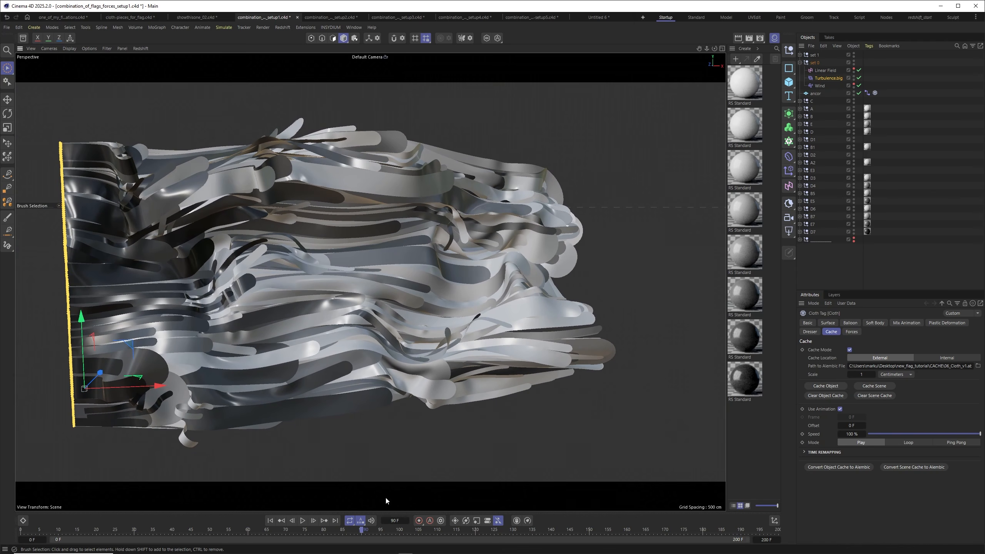
{"action": "key", "text": "shift+f"}
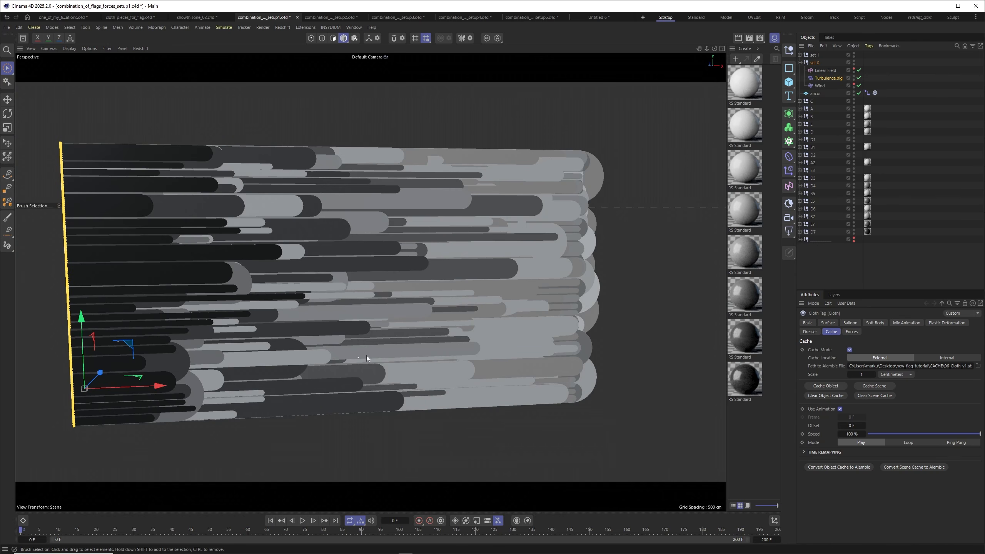
{"action": "left_click", "coordinate": [303, 520]}
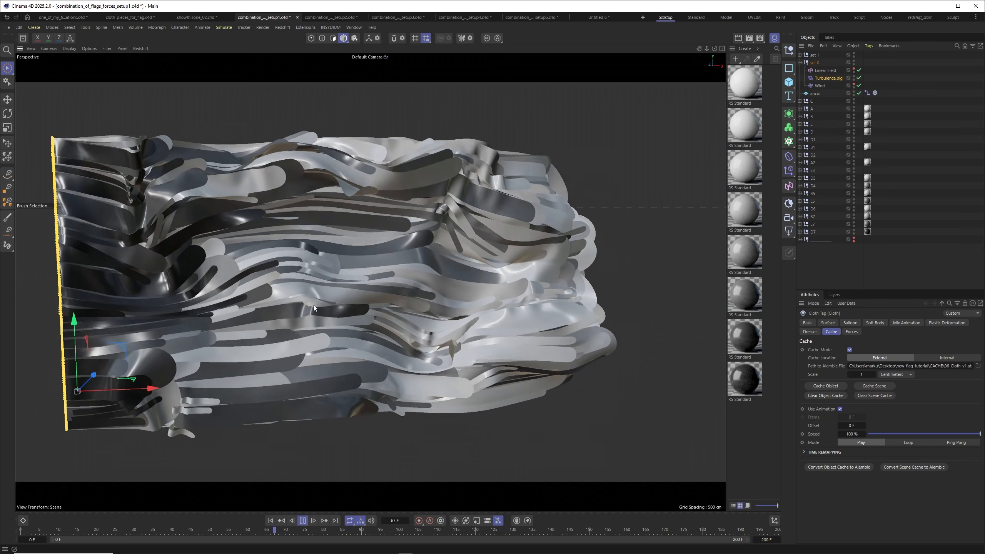
{"action": "left_click", "coordinate": [303, 520]}
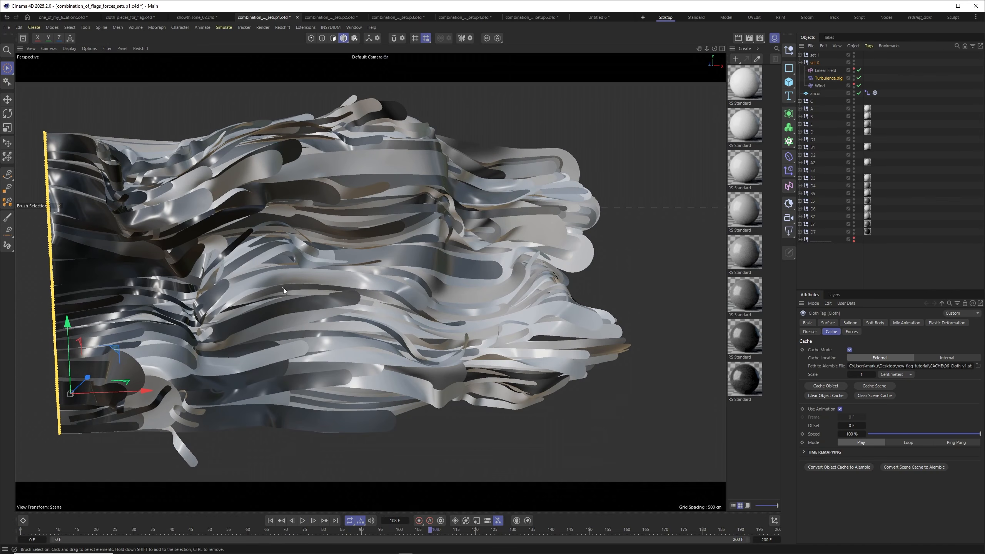
Review the Turbulence.big object settings in setup1, and play the simulation on to frame 170.
{"action": "left_click", "coordinate": [828, 79]}
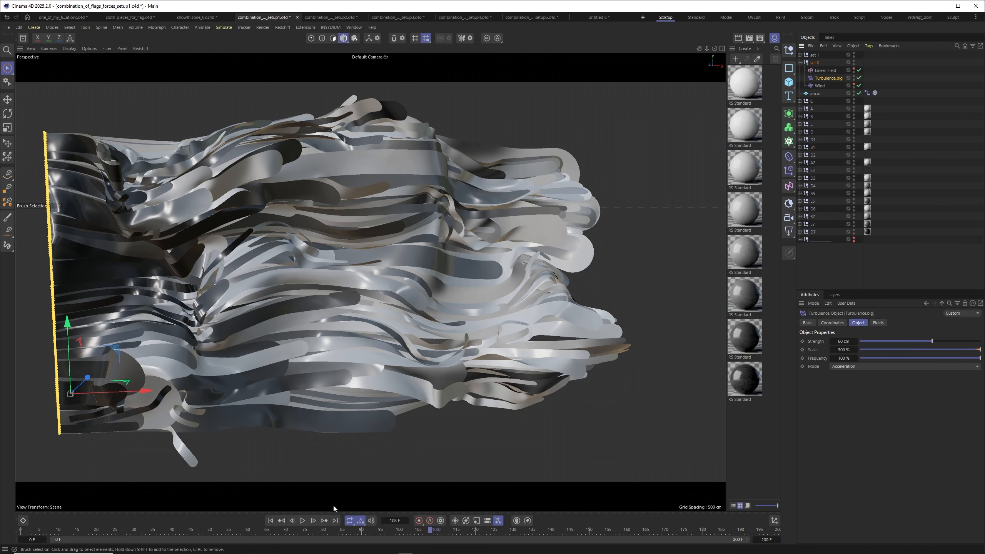
{"action": "left_click", "coordinate": [302, 520]}
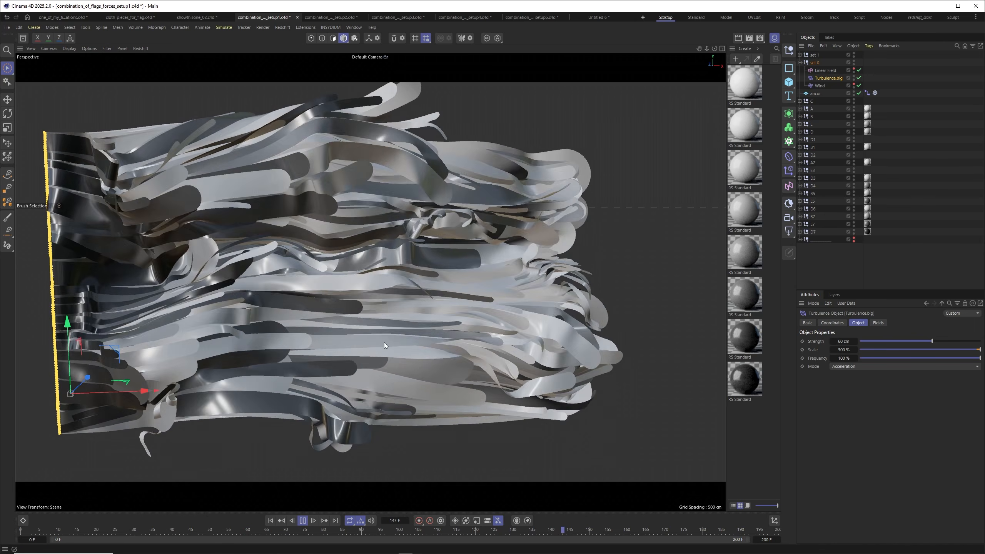
{"action": "left_click", "coordinate": [302, 520]}
{"action": "scroll", "coordinate": [279, 381], "scroll_direction": "up", "scroll_amount": 3}
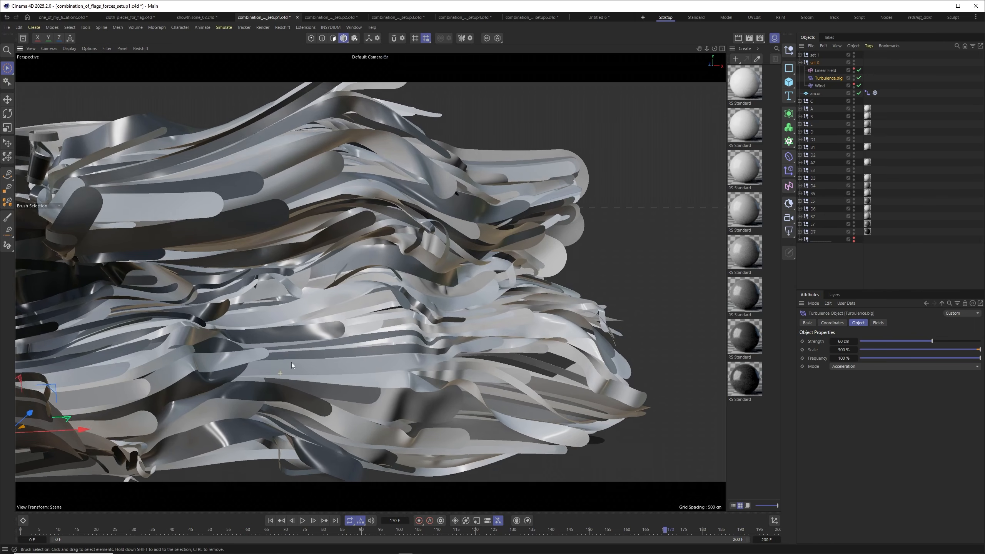
Replay the setup1 flag from the first frame and scrub the timeline to frame 112.
{"action": "left_click", "coordinate": [270, 520]}
{"action": "left_click", "coordinate": [303, 520]}
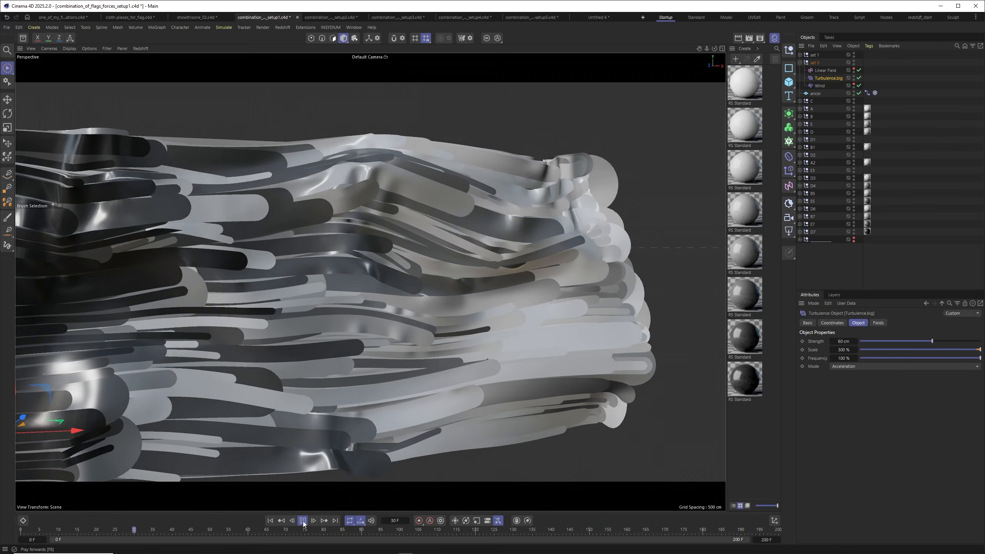
{"action": "left_click", "coordinate": [303, 521]}
{"action": "left_click_drag", "start_coordinate": [315, 529], "coordinate": [441, 492]}
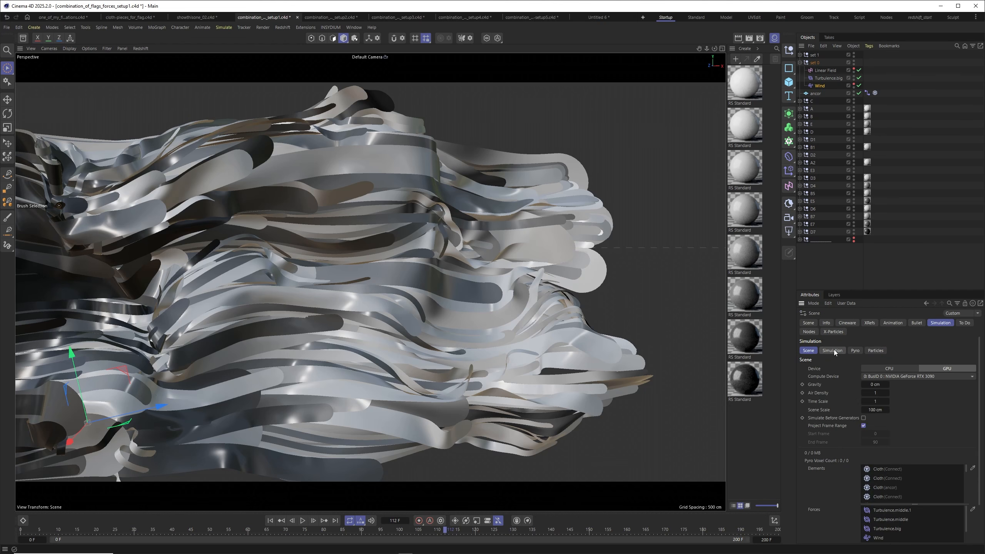
Review the scene's simulation substeps, damping and collision settings in setup1, and play the flag to frame 61.
{"action": "left_click", "coordinate": [832, 350]}
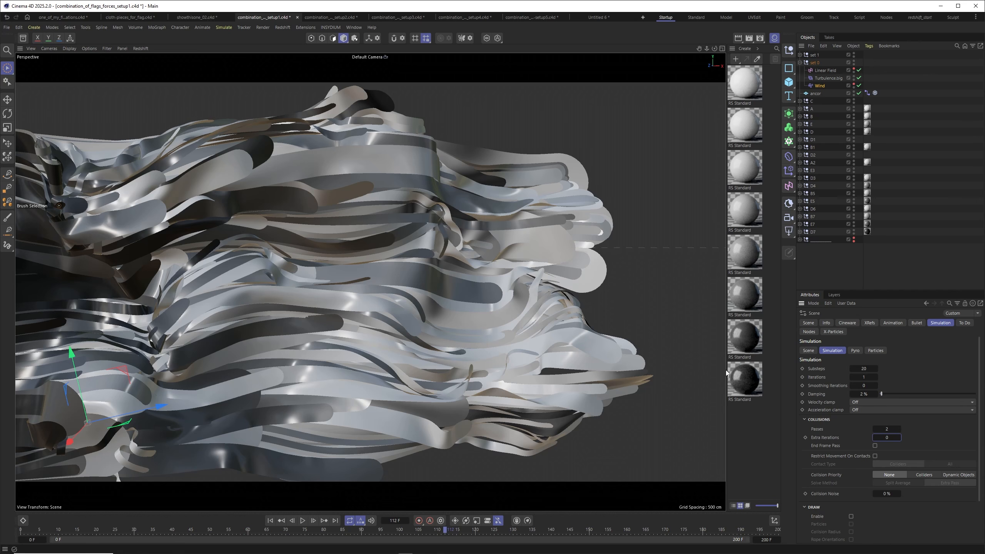
{"action": "left_click", "coordinate": [302, 520]}
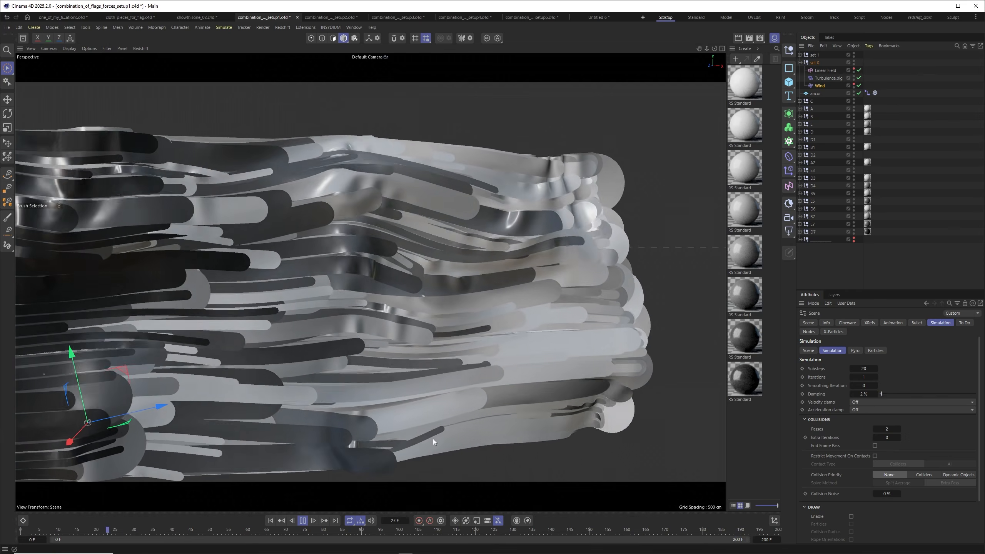
{"action": "left_click", "coordinate": [303, 520]}
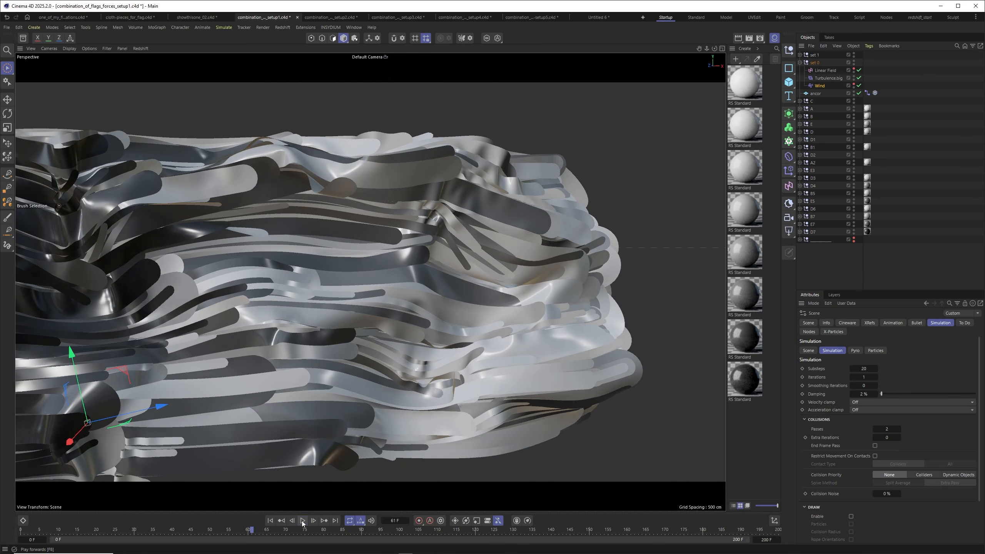
Switch to the combination_of_flags_forces_setup2 scene and play its flag simulation from the first frame.
{"action": "left_click", "coordinate": [340, 18]}
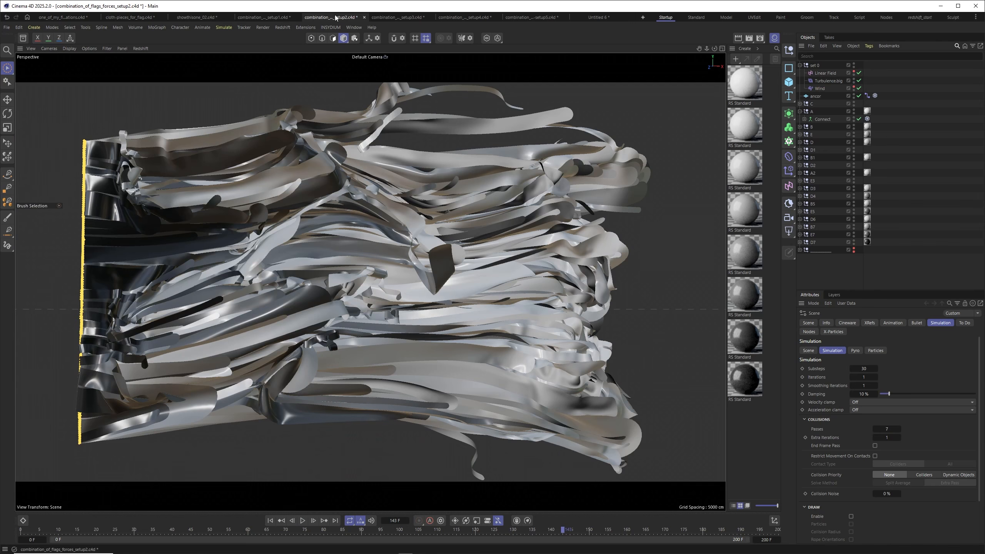
{"action": "middle_click_drag", "start_coordinate": [345, 219], "coordinate": [311, 240], "text": "alt"}
{"action": "left_click_drag", "start_coordinate": [310, 240], "coordinate": [314, 240], "text": "alt"}
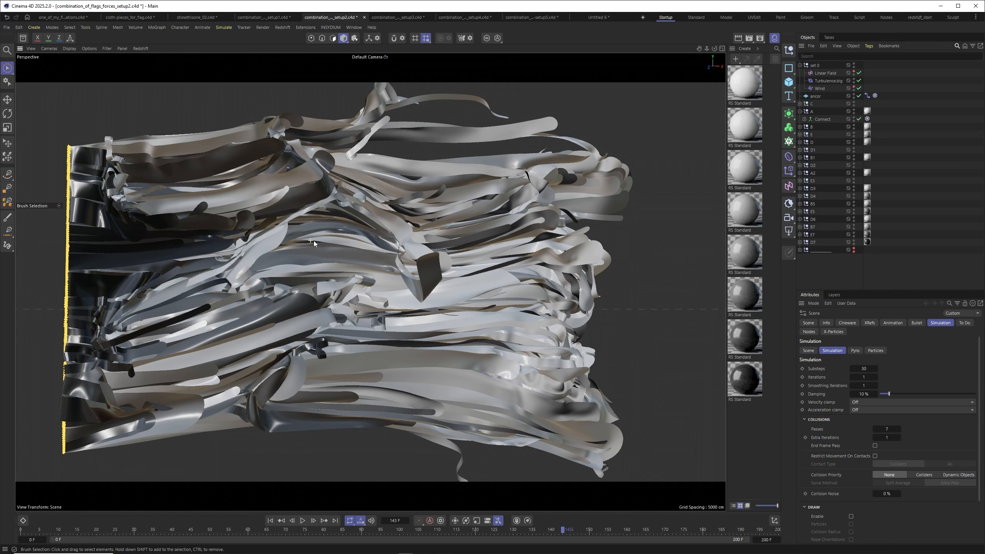
{"action": "left_click", "coordinate": [269, 520]}
{"action": "left_click", "coordinate": [300, 520]}
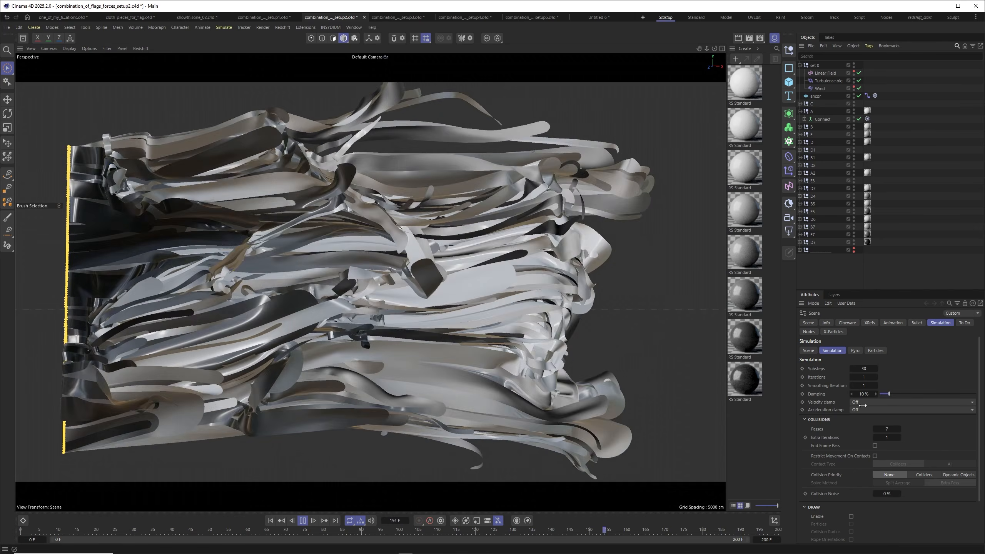
Review the Turbulence.big and Wind object settings in setup2 during playback, and stop the simulation.
{"action": "left_click", "coordinate": [829, 80]}
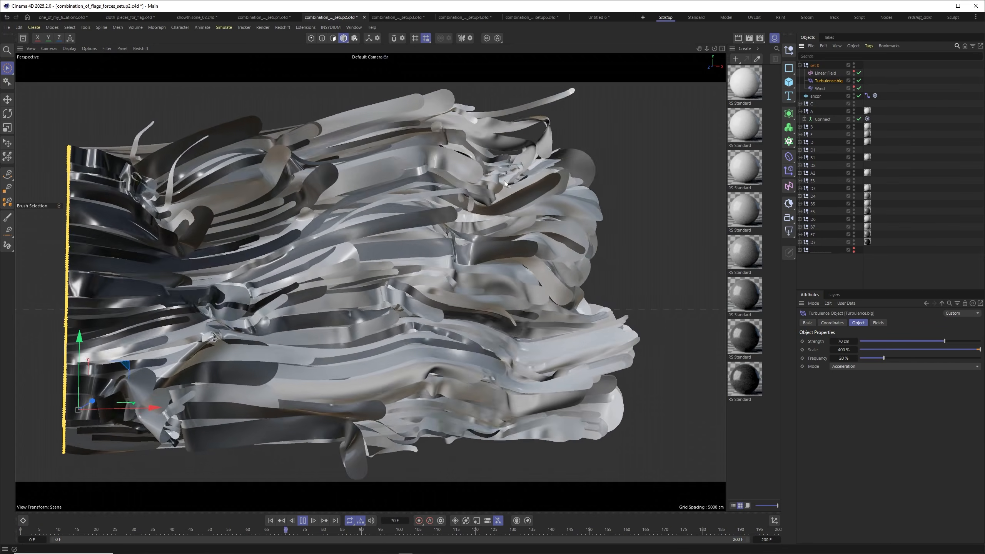
{"action": "left_click", "coordinate": [819, 88]}
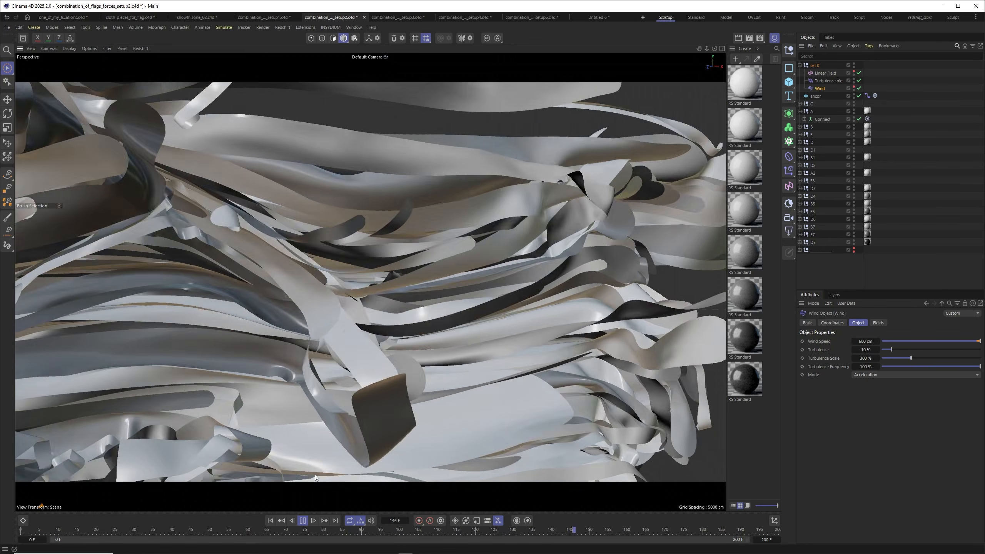
{"action": "left_click", "coordinate": [303, 521]}
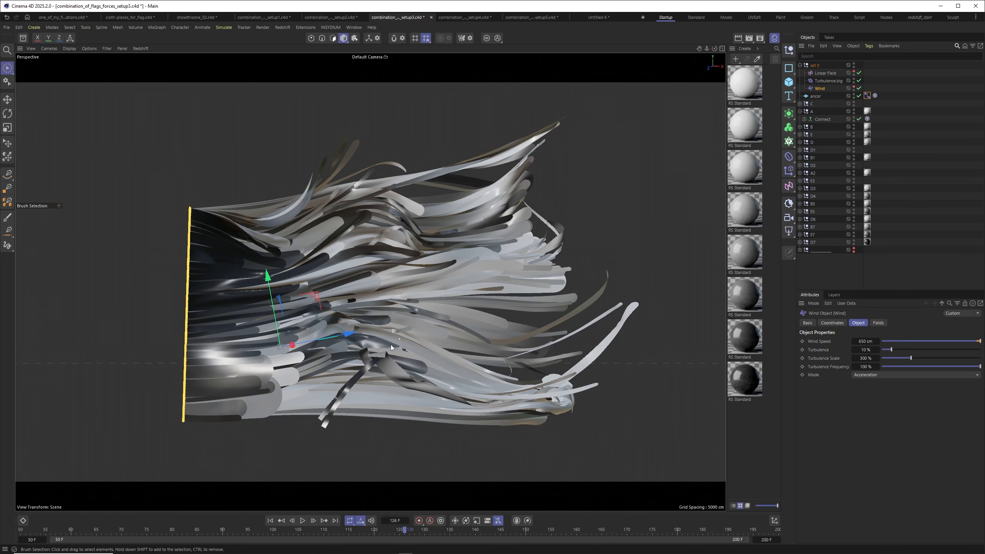
Examine the ribbons of the combination_of_flags_forces_setup3 flag up close and play its simulation from frame 50.
{"action": "scroll", "coordinate": [391, 347], "scroll_direction": "up", "scroll_amount": 8}
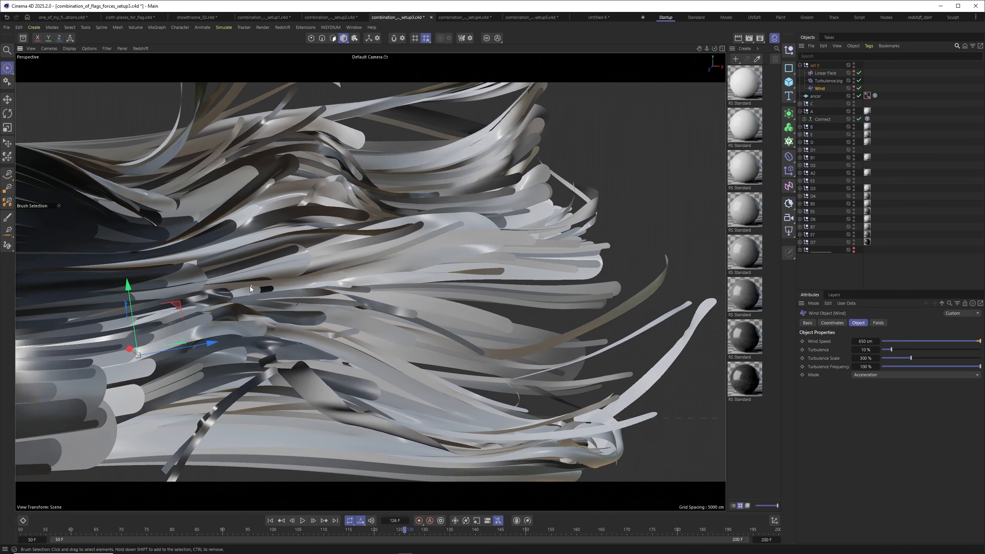
{"action": "middle_click_drag", "start_coordinate": [250, 286], "coordinate": [256, 311], "text": "alt"}
{"action": "left_click", "coordinate": [270, 522]}
{"action": "left_click", "coordinate": [302, 520]}
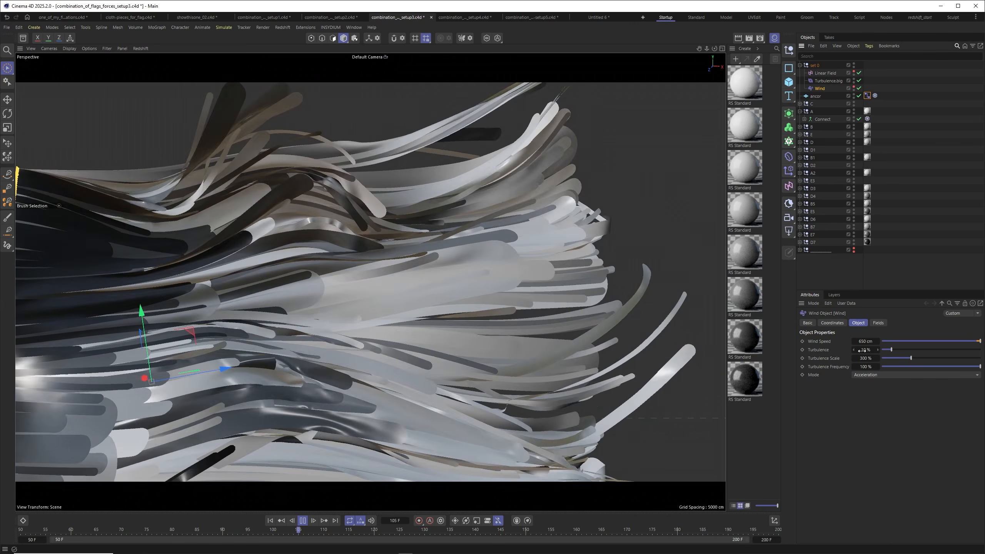
Review the Turbulence.big object settings in setup3 while the flag plays, and stop at frame 185.
{"action": "left_click", "coordinate": [829, 80]}
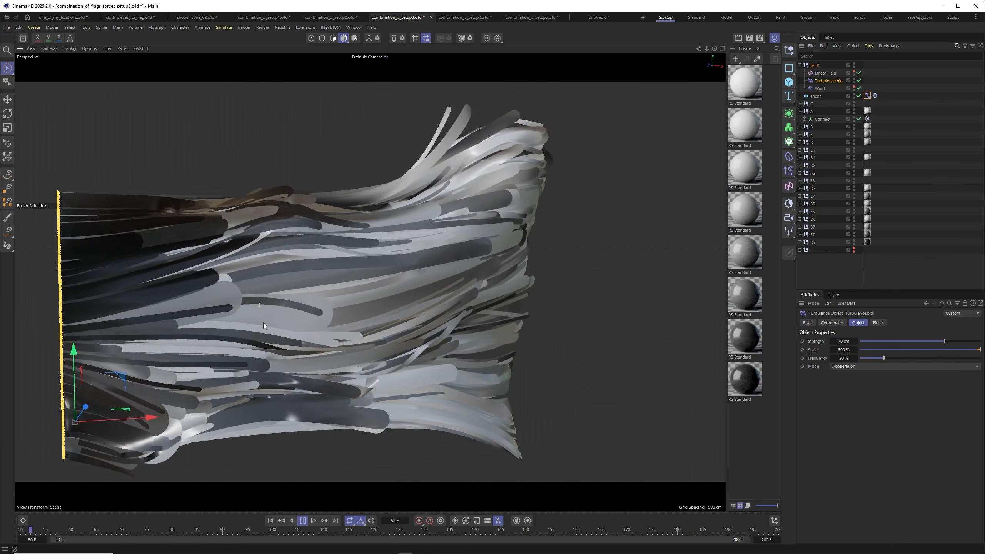
{"action": "left_click_drag", "start_coordinate": [249, 288], "coordinate": [222, 267], "text": "alt"}
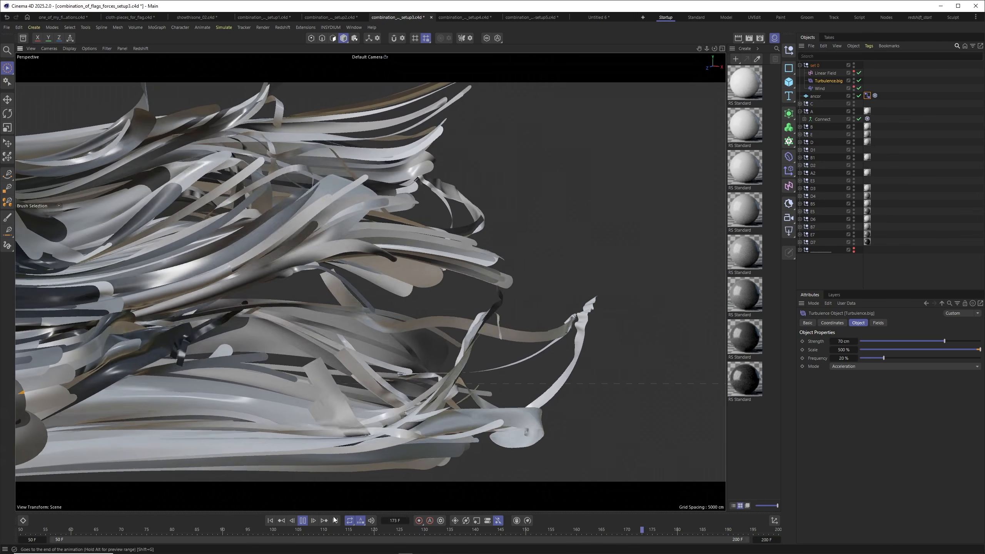
{"action": "left_click", "coordinate": [302, 520]}
{"action": "scroll", "coordinate": [236, 257], "scroll_direction": "up", "scroll_amount": 5}
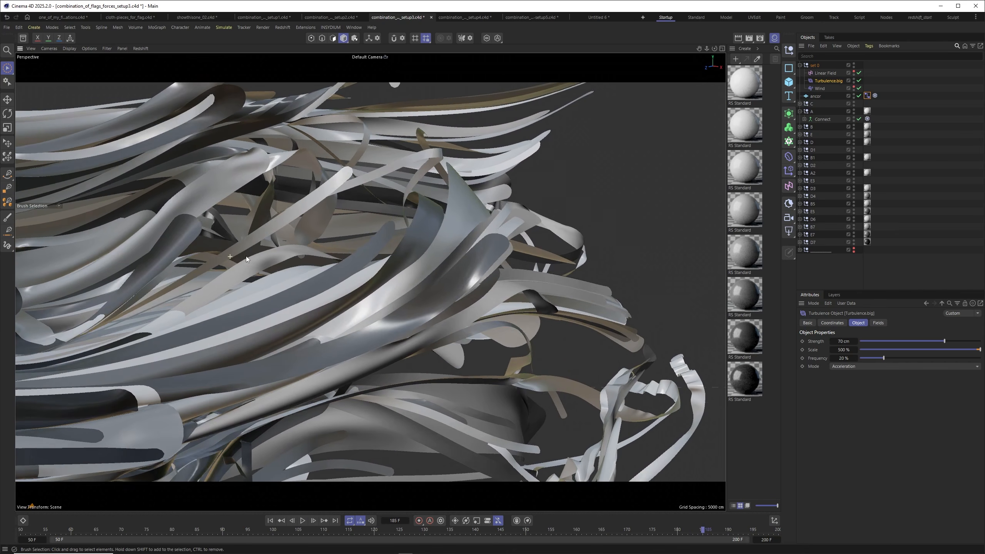
Resume the setup3 playback, viewing the whole flag from the pole to the loose ends, and stop it.
{"action": "left_click", "coordinate": [303, 521]}
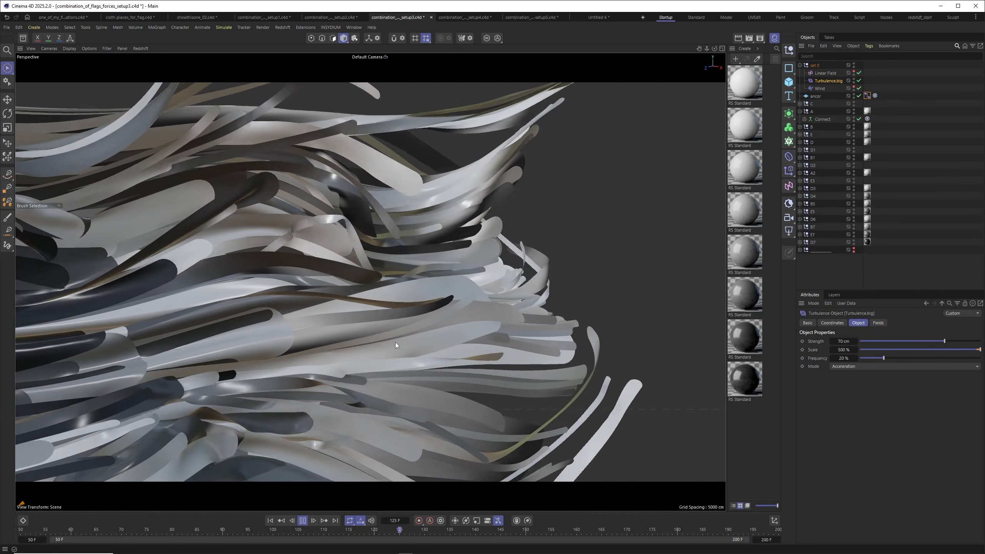
{"action": "left_click_drag", "start_coordinate": [395, 342], "coordinate": [300, 324], "text": "alt"}
{"action": "scroll", "coordinate": [312, 354], "scroll_direction": "down", "scroll_amount": 2}
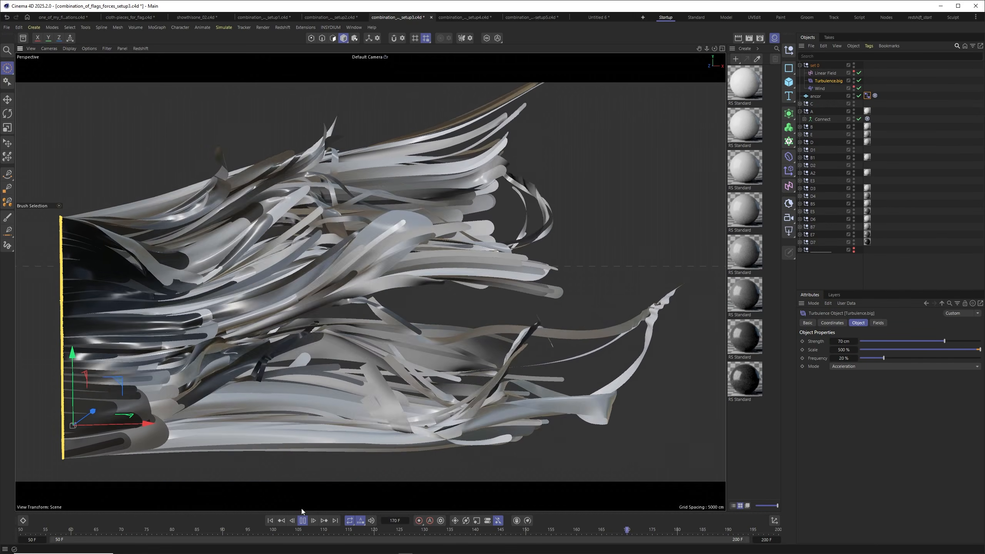
{"action": "left_click", "coordinate": [303, 520]}
Scrub the setup3 flag back to frame 51 and forward to frame 140.
{"action": "left_click", "coordinate": [272, 528]}
{"action": "left_click_drag", "start_coordinate": [271, 528], "coordinate": [60, 462]}
{"action": "middle_click_drag", "start_coordinate": [77, 450], "coordinate": [171, 403], "text": "alt"}
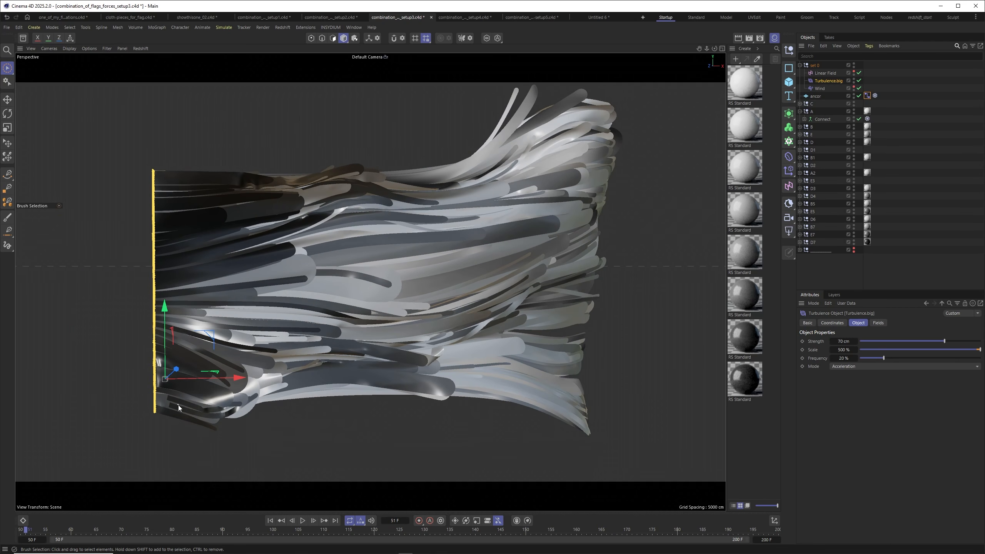
{"action": "left_click_drag", "start_coordinate": [43, 531], "coordinate": [349, 466]}
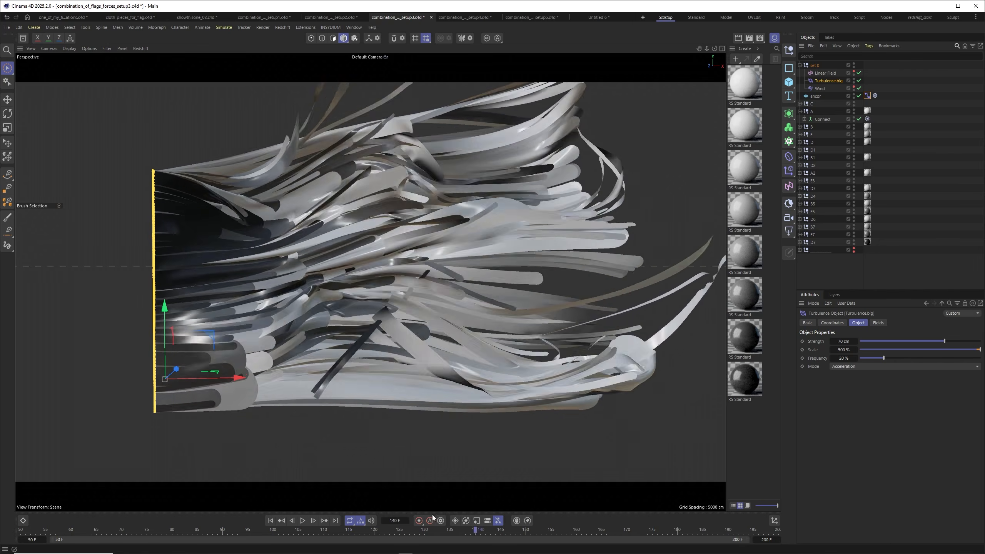
Switch to the combination_of_flags_forces_setup4 scene and play its flag from about frame 66 to frame 205.
{"action": "left_click", "coordinate": [457, 17]}
{"action": "left_click_drag", "start_coordinate": [360, 286], "coordinate": [329, 302], "text": "alt"}
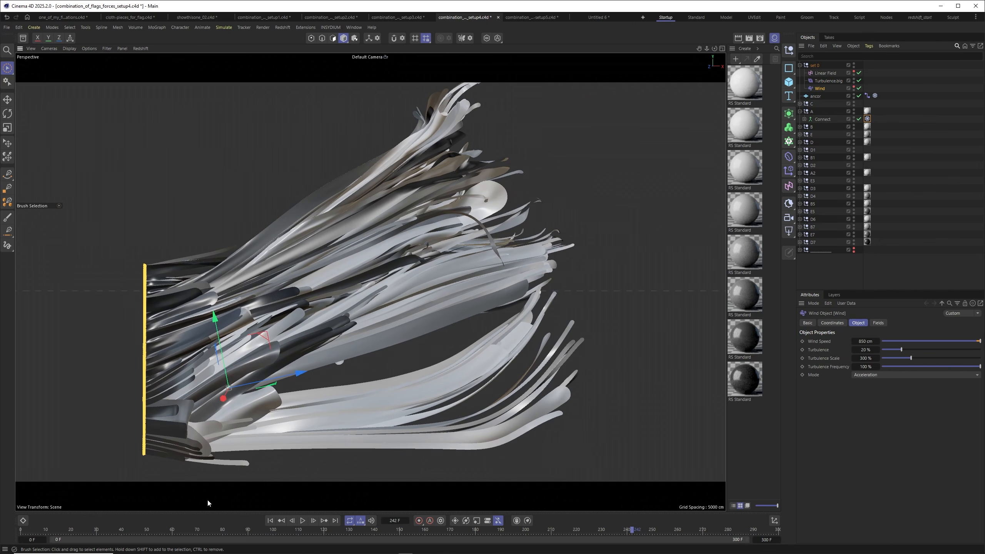
{"action": "left_click", "coordinate": [188, 529]}
{"action": "key", "text": "F8"}
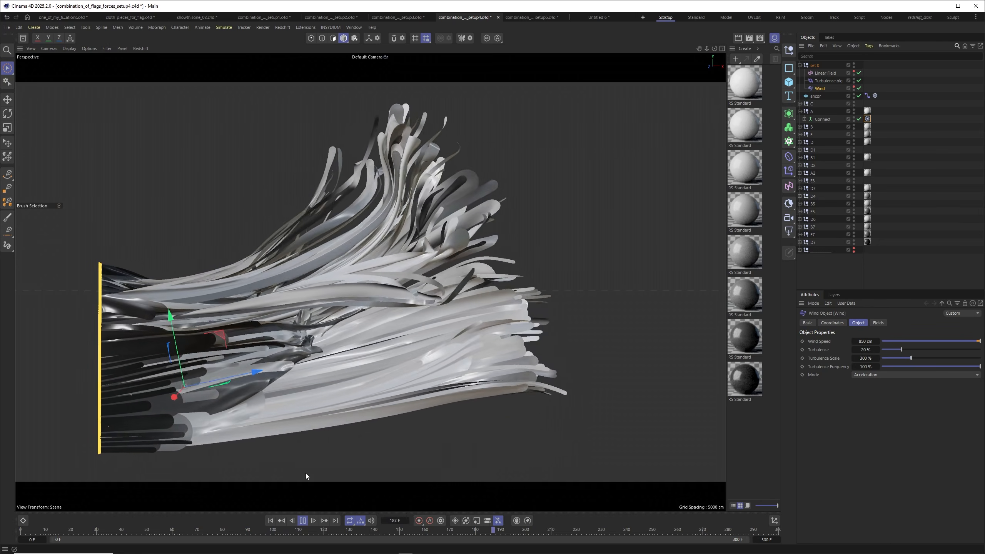
{"action": "left_click", "coordinate": [302, 521]}
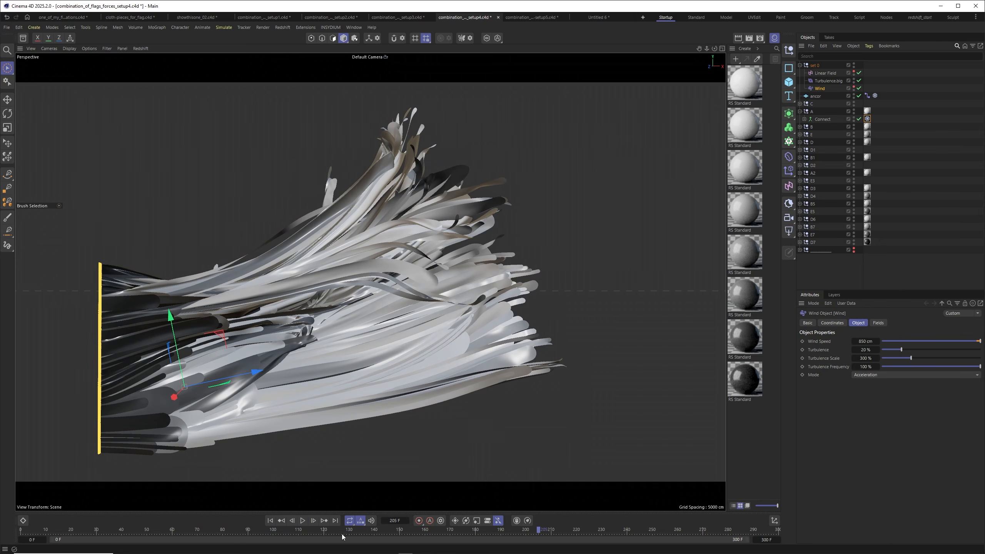
Play the setup4 flag, stop at frame 232 to view its strips up close, and resume playback with the pole in view.
{"action": "left_click", "coordinate": [328, 534]}
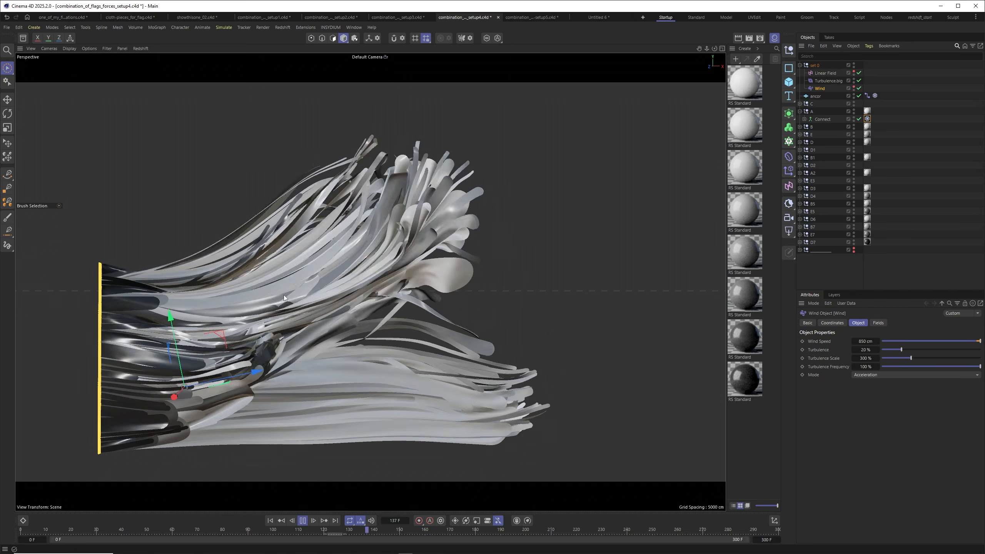
{"action": "right_click_drag", "start_coordinate": [276, 323], "coordinate": [319, 309], "text": "alt"}
{"action": "left_click", "coordinate": [303, 520]}
{"action": "middle_click_drag", "start_coordinate": [336, 293], "coordinate": [326, 314], "text": "alt"}
{"action": "mouse_move", "coordinate": [326, 314]}
{"action": "left_mouse_down", "text": "alt"}
{"action": "mouse_move", "coordinate": [347, 295]}
{"action": "mouse_move", "coordinate": [391, 290]}
{"action": "mouse_move", "coordinate": [325, 308]}
{"action": "left_mouse_up", "text": "alt"}
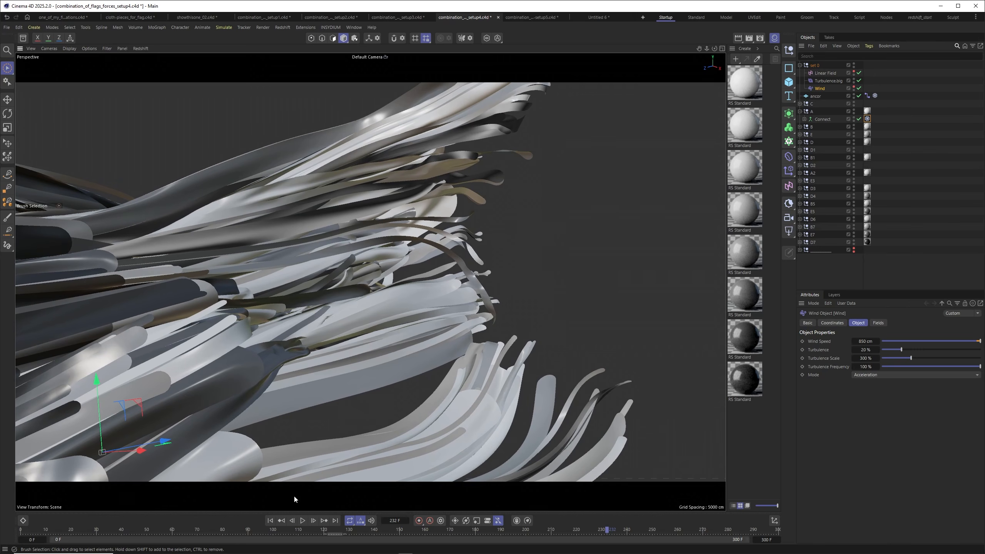
{"action": "left_click", "coordinate": [302, 520]}
{"action": "left_click_drag", "start_coordinate": [325, 263], "coordinate": [481, 393], "text": "alt"}
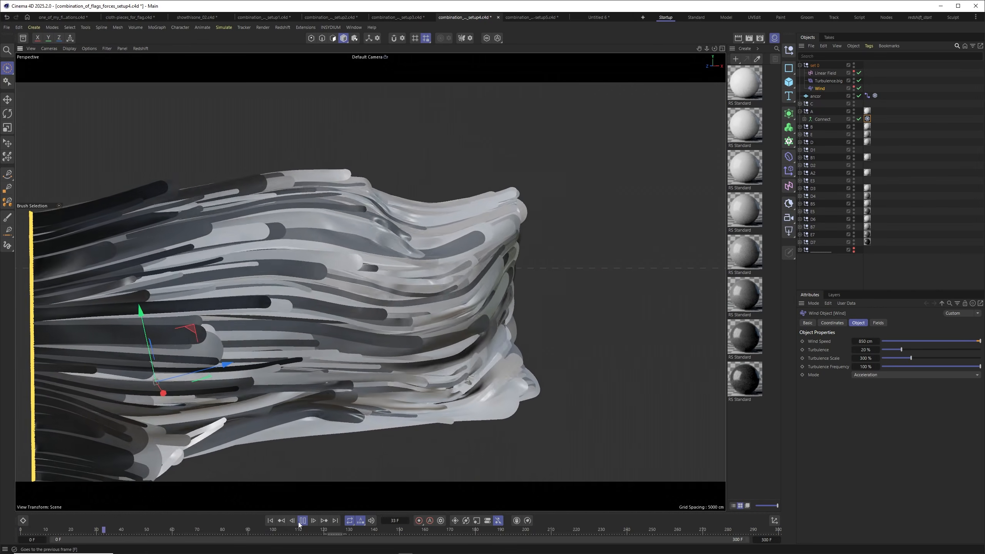
Try a simulation Damping of 2 % while the setup4 flag plays, restore it to 5 %, and stop playback.
{"action": "key", "text": "ctrl+d"}
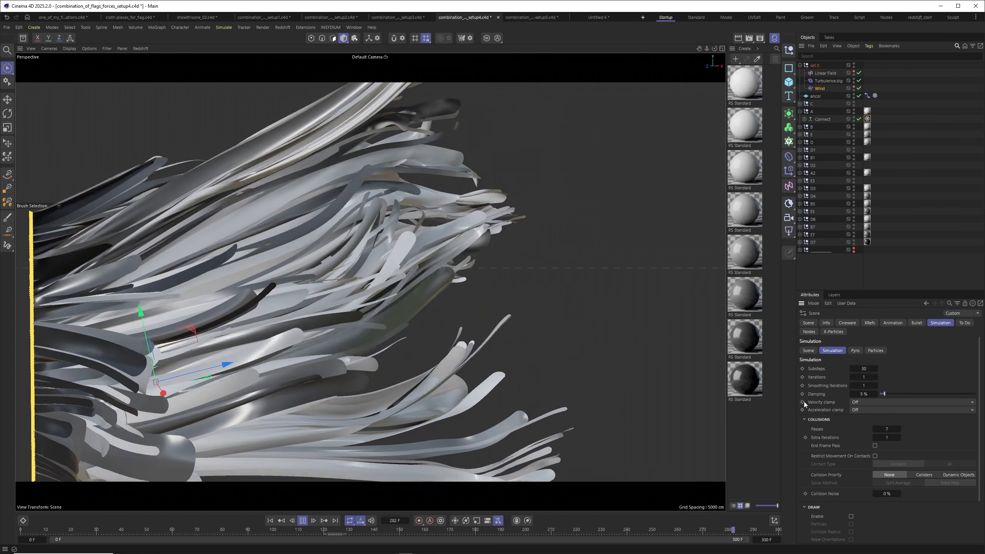
{"action": "left_click_drag", "start_coordinate": [870, 393], "coordinate": [853, 398]}
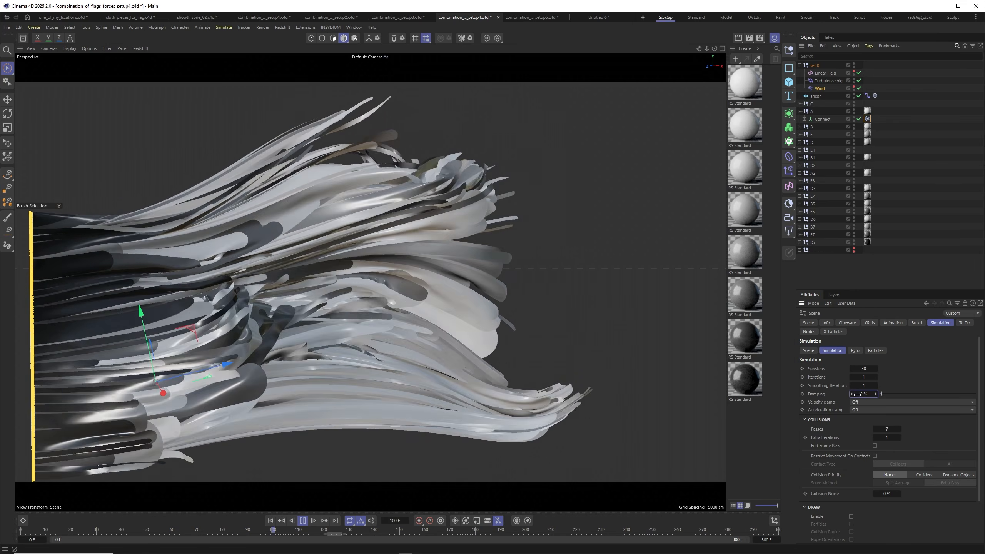
{"action": "left_click_drag", "start_coordinate": [852, 399], "coordinate": [856, 395]}
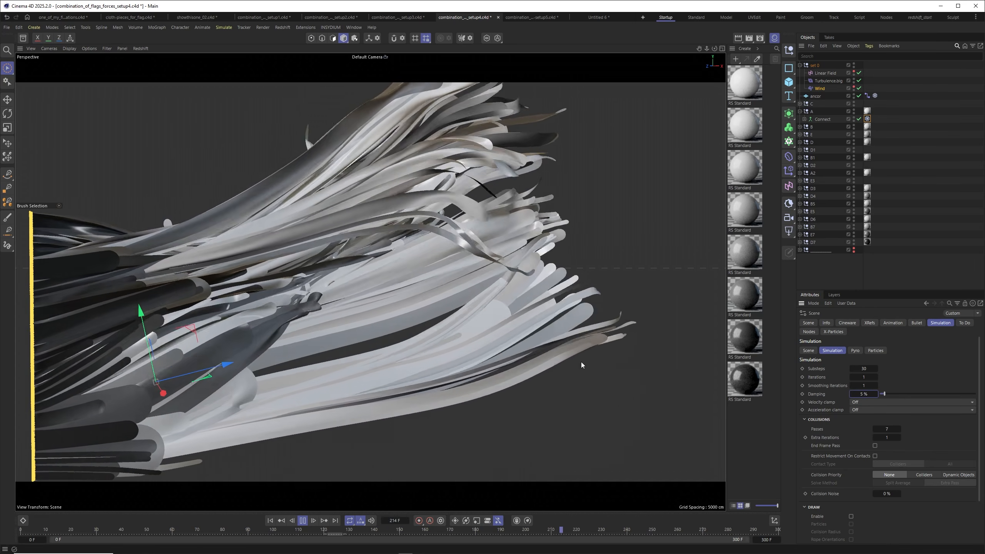
{"action": "left_click", "coordinate": [303, 520]}
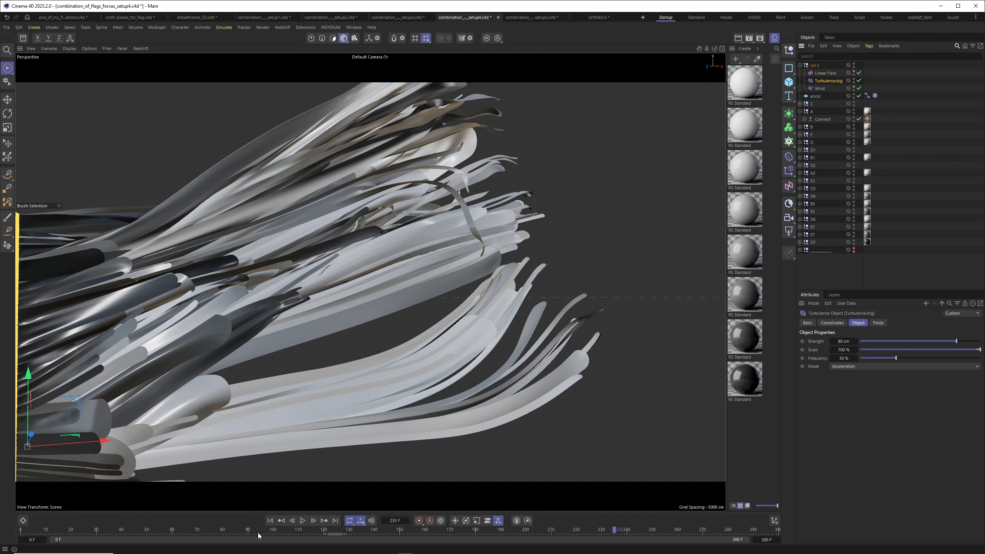
Scrub the setup4 flag back to frame 78 and view it whole from the pole to the loose ends.
{"action": "left_click_drag", "start_coordinate": [255, 530], "coordinate": [217, 466]}
{"action": "scroll", "coordinate": [302, 268], "scroll_direction": "down", "scroll_amount": 3}
{"action": "middle_click_drag", "start_coordinate": [291, 270], "coordinate": [273, 274], "text": "alt"}
{"action": "scroll", "coordinate": [267, 268], "scroll_direction": "down", "scroll_amount": 2}
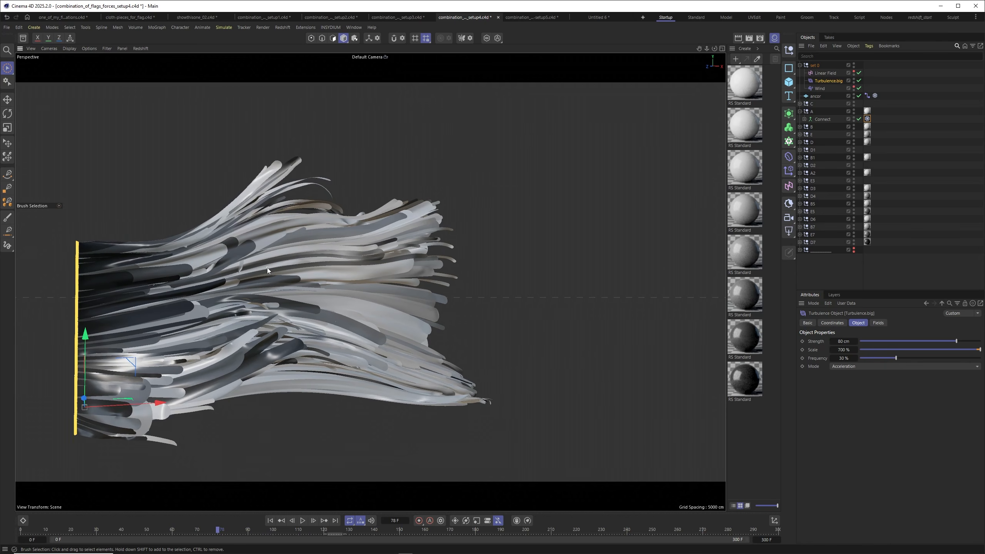
Switch to the combination_of_flags_forces-setup5 scene, play its flag to frame 177, and view it from the pole to the loose ends.
{"action": "left_click", "coordinate": [530, 17]}
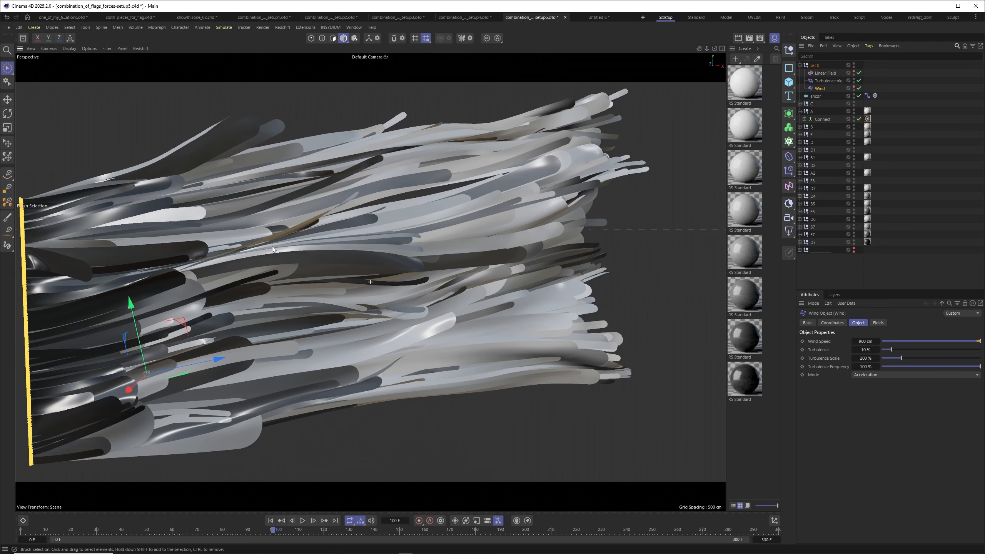
{"action": "left_click_drag", "start_coordinate": [306, 366], "coordinate": [273, 336], "text": "alt"}
{"action": "left_click", "coordinate": [308, 533]}
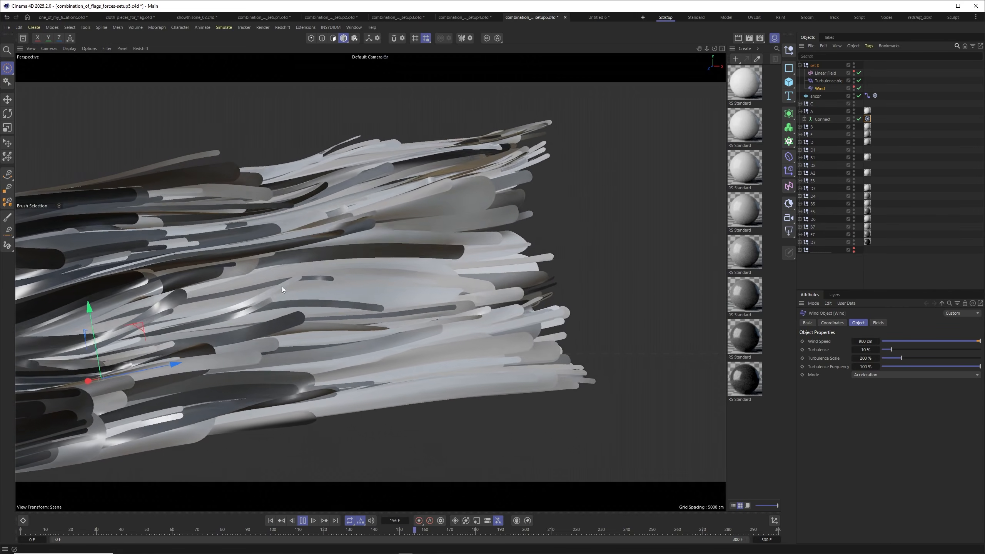
{"action": "left_click", "coordinate": [301, 521]}
{"action": "scroll", "coordinate": [314, 294], "scroll_direction": "down", "scroll_amount": 3}
{"action": "middle_click_drag", "start_coordinate": [314, 294], "coordinate": [278, 298], "text": "alt"}
{"action": "left_click_drag", "start_coordinate": [278, 300], "coordinate": [306, 315], "text": "alt"}
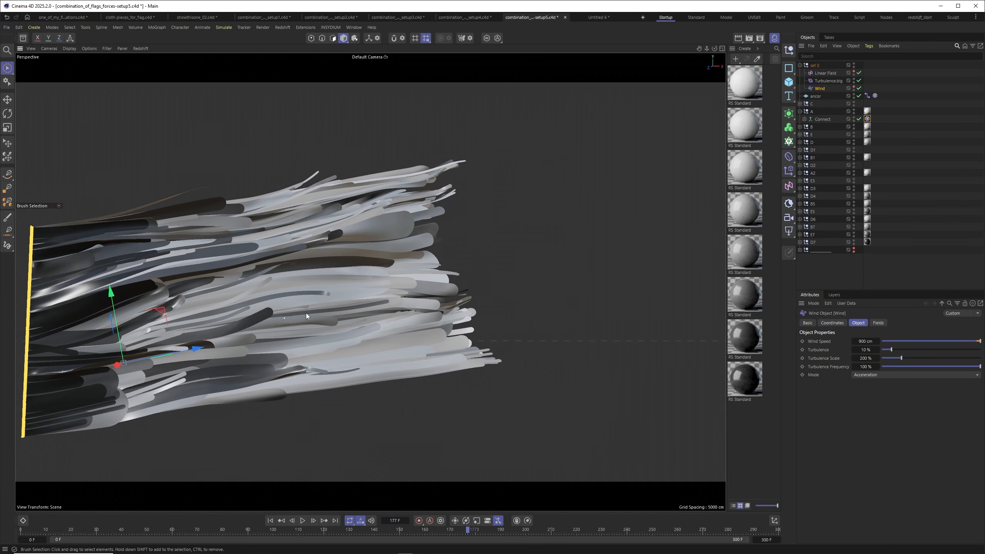
Review the Turbulence.big and Wind object settings in setup5, scrubbing the flag to frames 195, 80 and 110.
{"action": "left_click", "coordinate": [829, 81]}
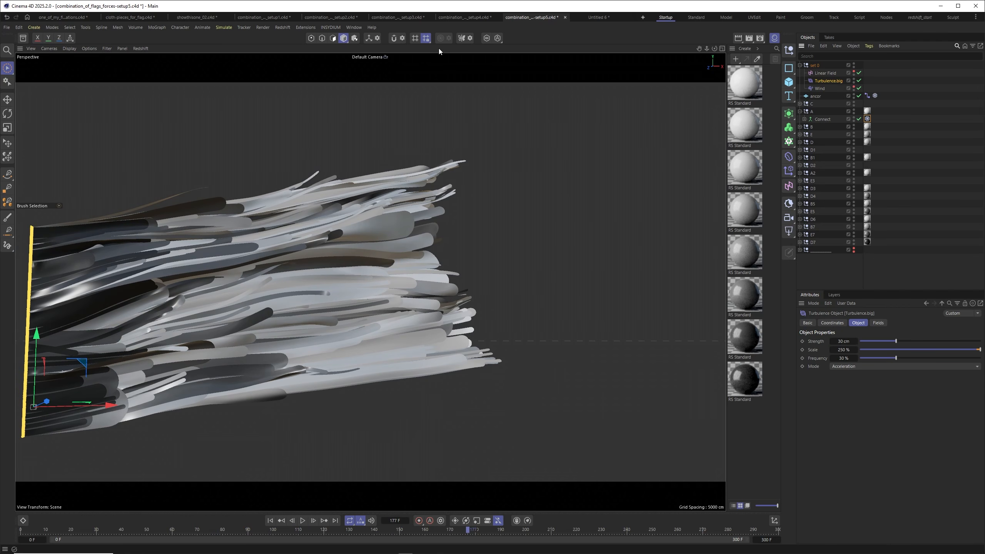
{"action": "left_click_drag", "start_coordinate": [184, 530], "coordinate": [514, 533]}
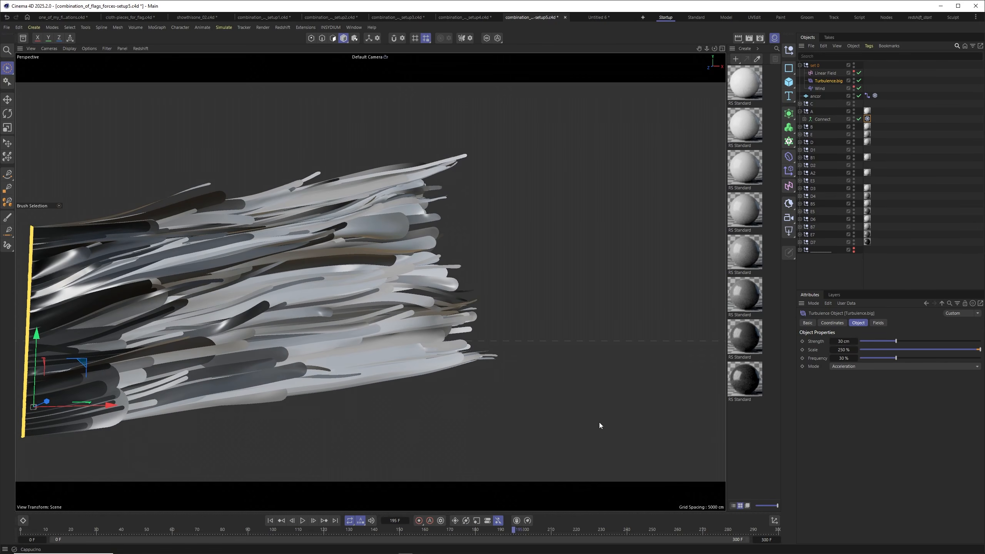
{"action": "left_click", "coordinate": [820, 89]}
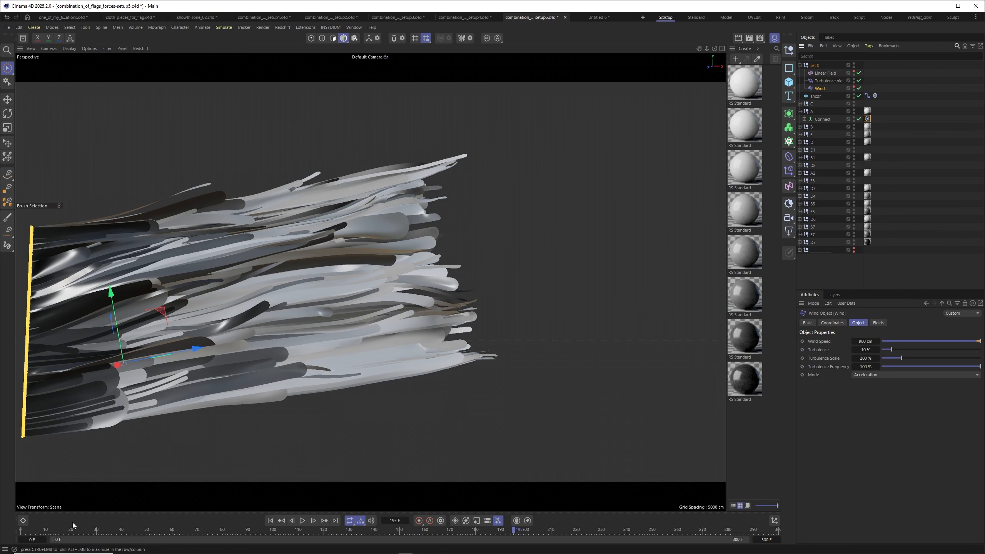
{"action": "left_click_drag", "start_coordinate": [73, 528], "coordinate": [222, 522]}
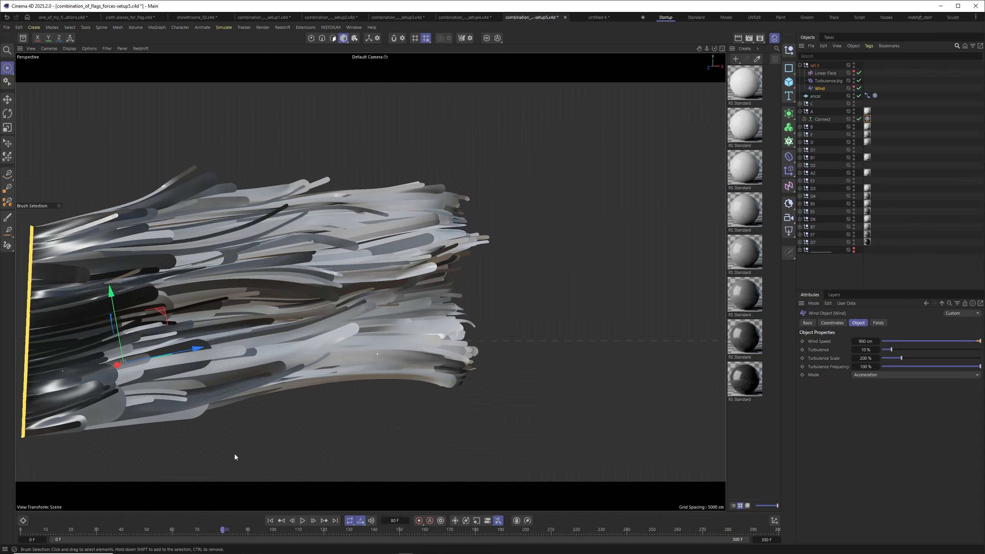
{"action": "left_click_drag", "start_coordinate": [133, 526], "coordinate": [298, 529]}
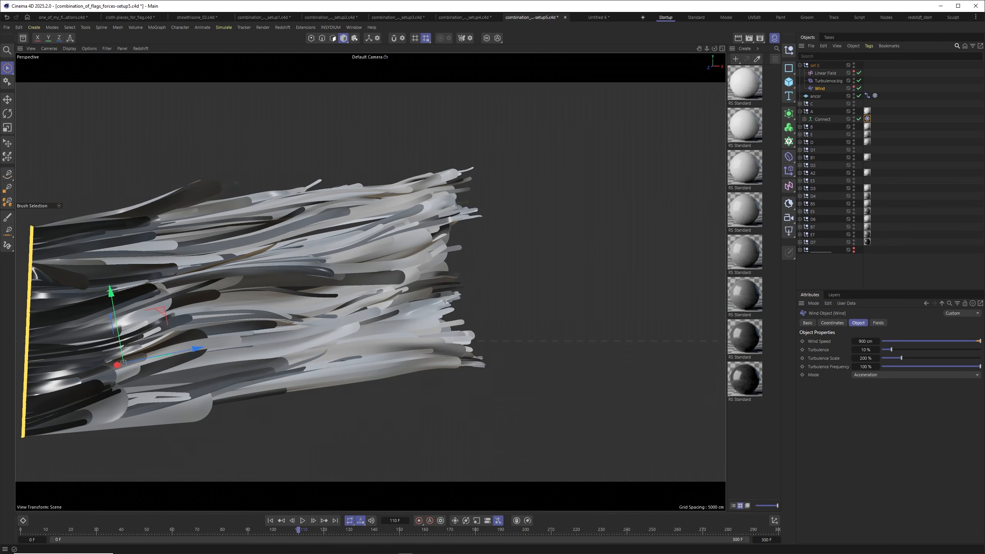
Compare the setup4 flag with the one_of_my_final_clothsimulations flag by scrubbing through both animations.
{"action": "left_click", "coordinate": [480, 18]}
{"action": "left_click_drag", "start_coordinate": [173, 530], "coordinate": [425, 528]}
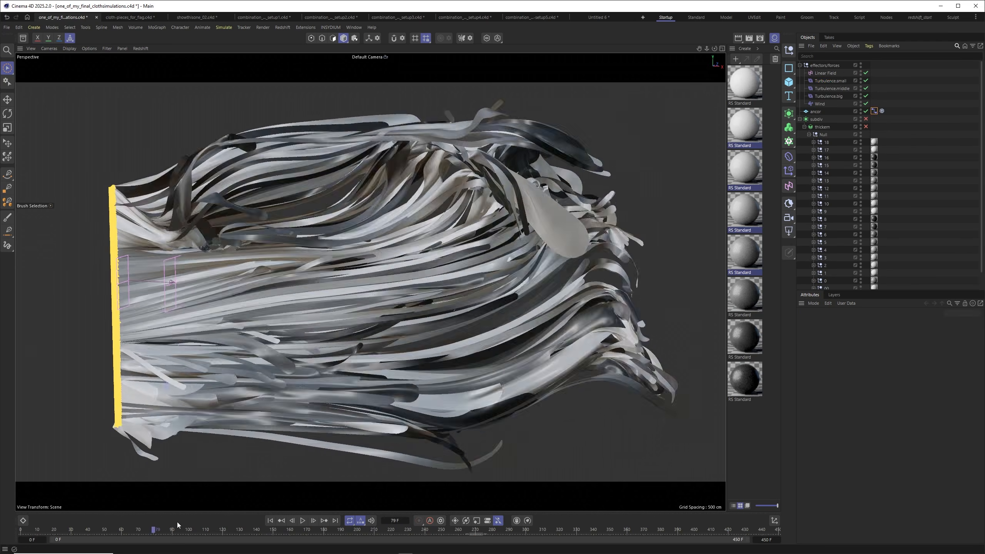
{"action": "left_click_drag", "start_coordinate": [94, 530], "coordinate": [452, 526]}
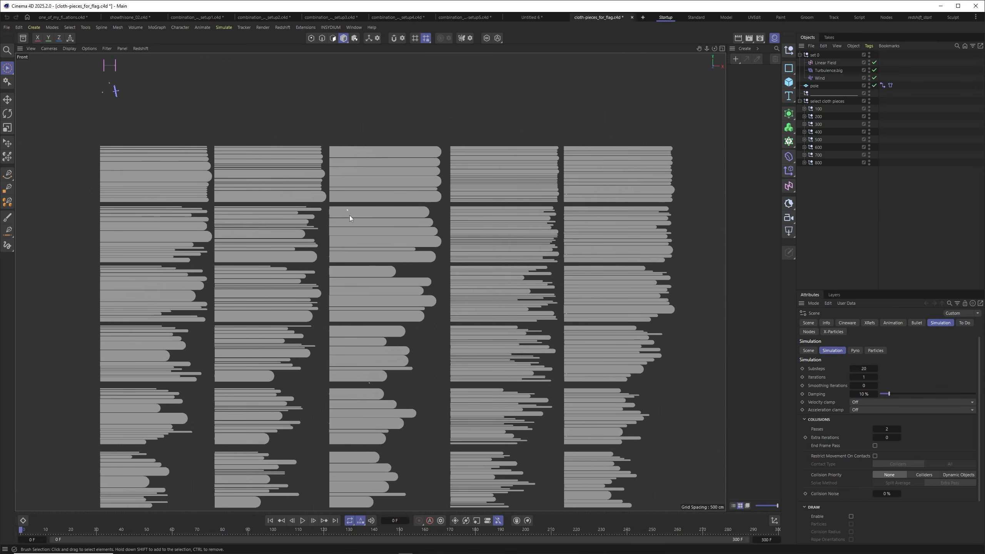
In the cloth-pieces_for_flag scene, copy piece D from group 100 to directly below the pole object and move the copy above the grid.
{"action": "left_click", "coordinate": [804, 131]}
{"action": "left_click", "coordinate": [485, 174]}
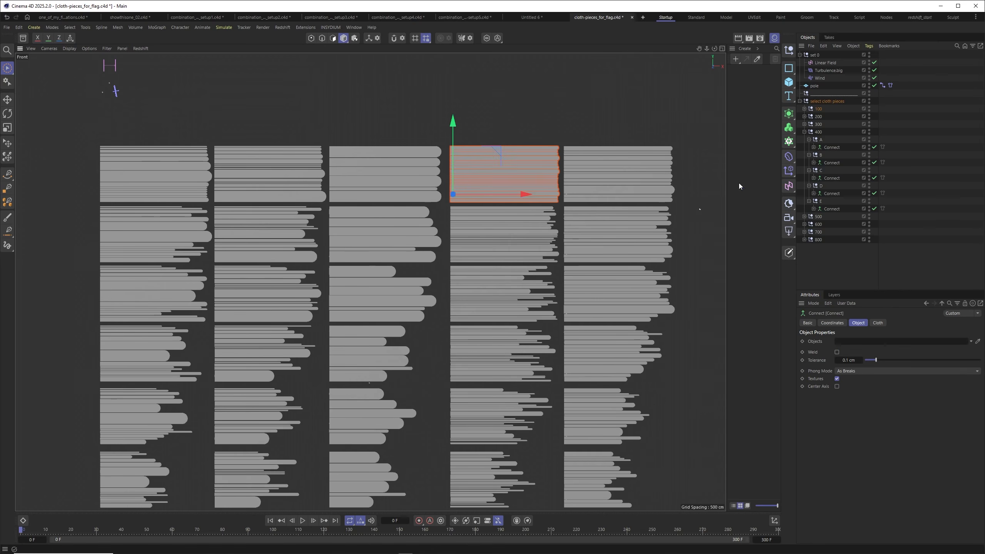
{"action": "left_click", "coordinate": [804, 109]}
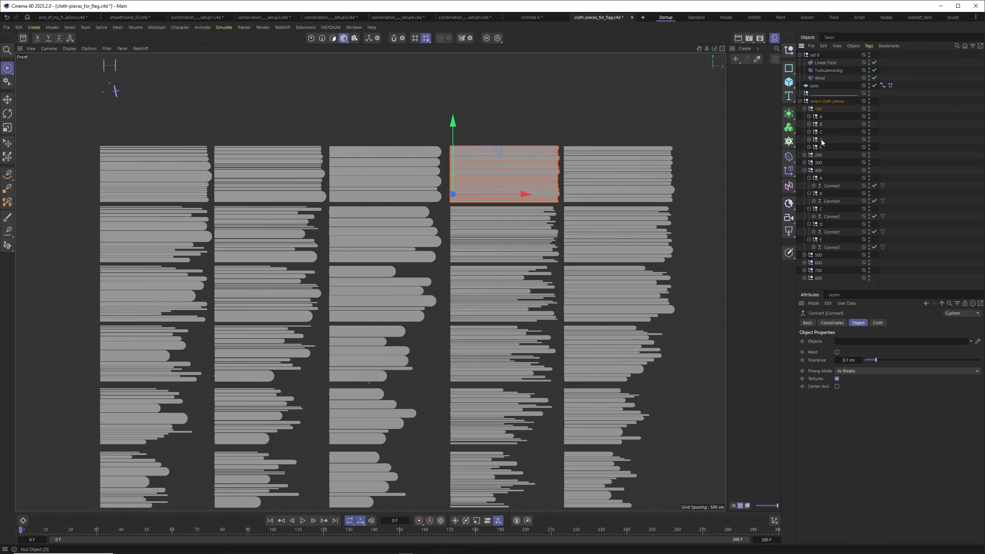
{"action": "left_click", "coordinate": [821, 139]}
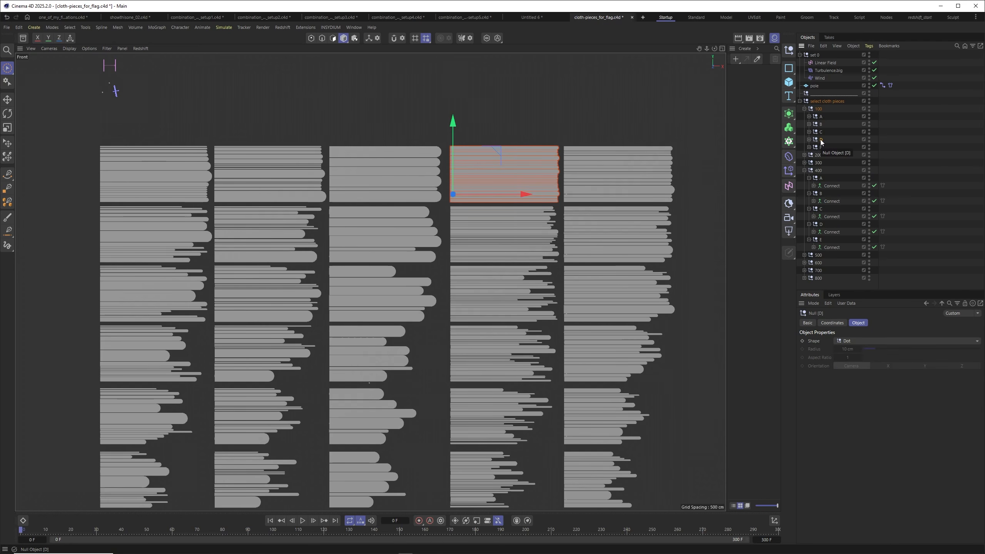
{"action": "left_click_drag", "start_coordinate": [820, 142], "coordinate": [818, 90], "text": "ctrl"}
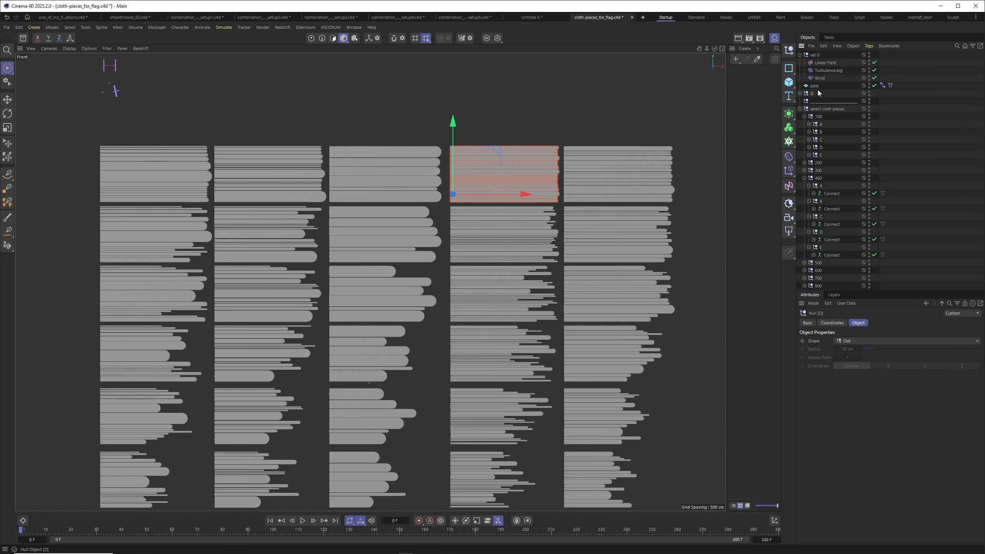
{"action": "left_click_drag", "start_coordinate": [498, 149], "coordinate": [486, 35]}
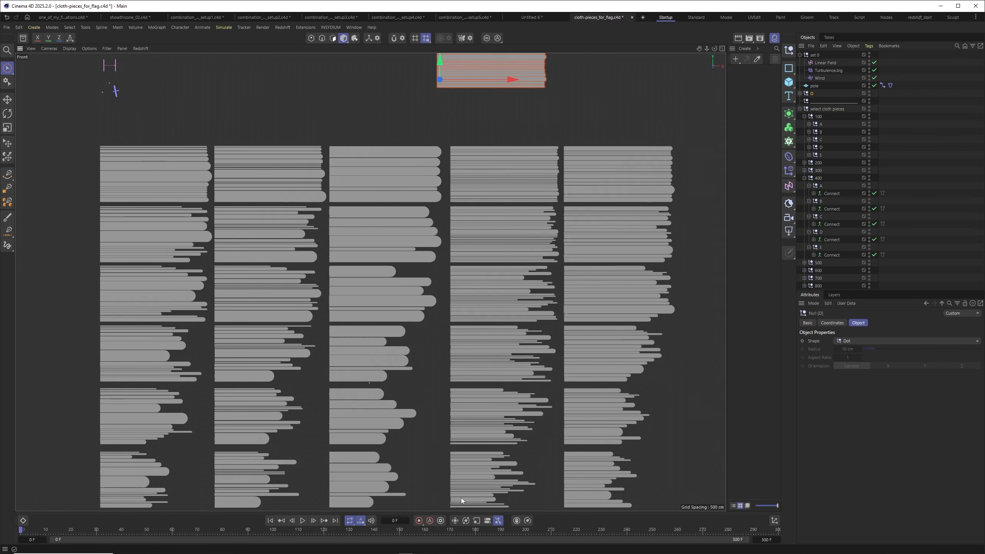
Copy the wide-striped piece C from group 200 out of the select cloth pieces group and place it beside the D copy.
{"action": "left_click", "coordinate": [380, 246]}
{"action": "left_click", "coordinate": [804, 162]}
{"action": "left_click", "coordinate": [820, 201]}
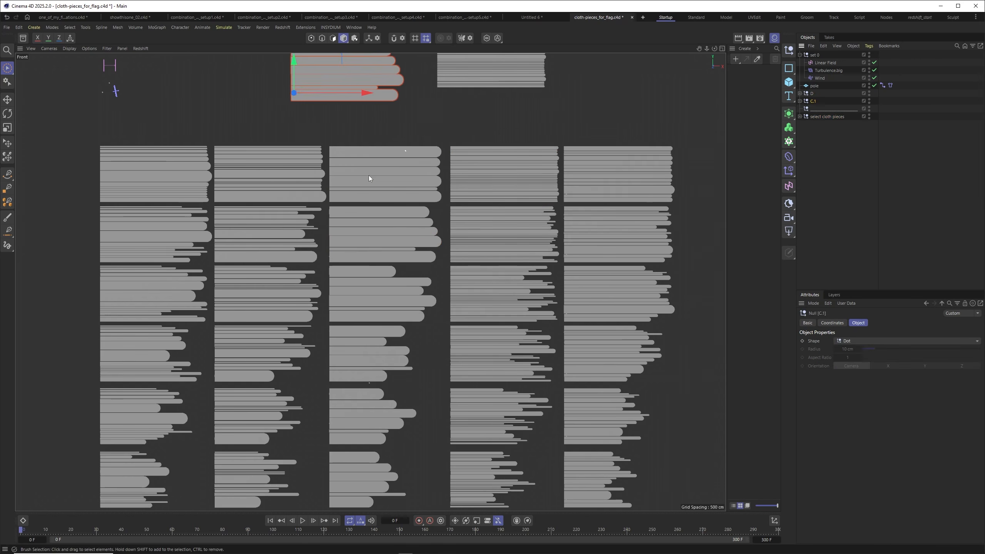
Hide the select cloth pieces group and enable the Cloth tags on the Connect objects of both copied pieces.
{"action": "middle_click_drag", "start_coordinate": [334, 168], "coordinate": [324, 297], "text": "alt"}
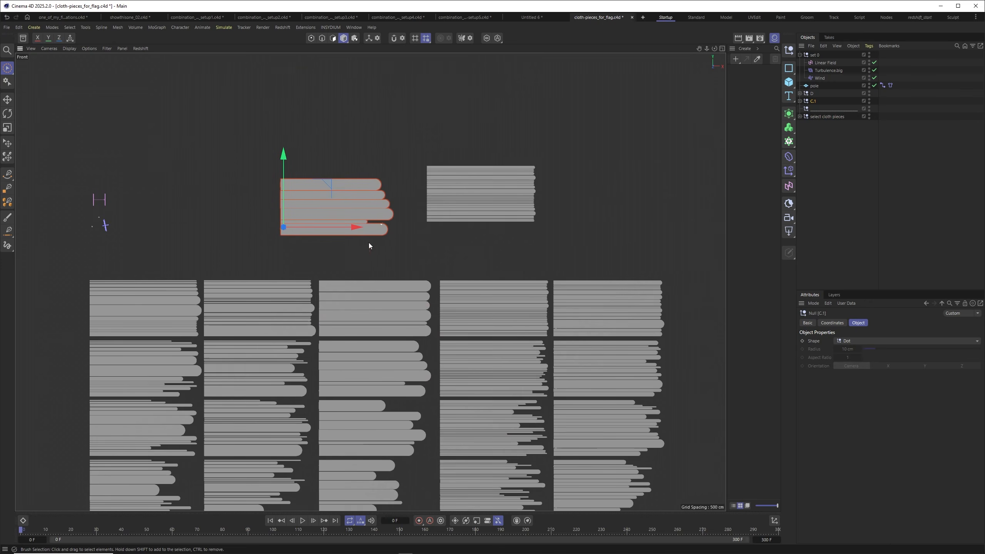
{"action": "scroll", "coordinate": [446, 240], "scroll_direction": "down", "scroll_amount": 3}
{"action": "left_click", "coordinate": [869, 115]}
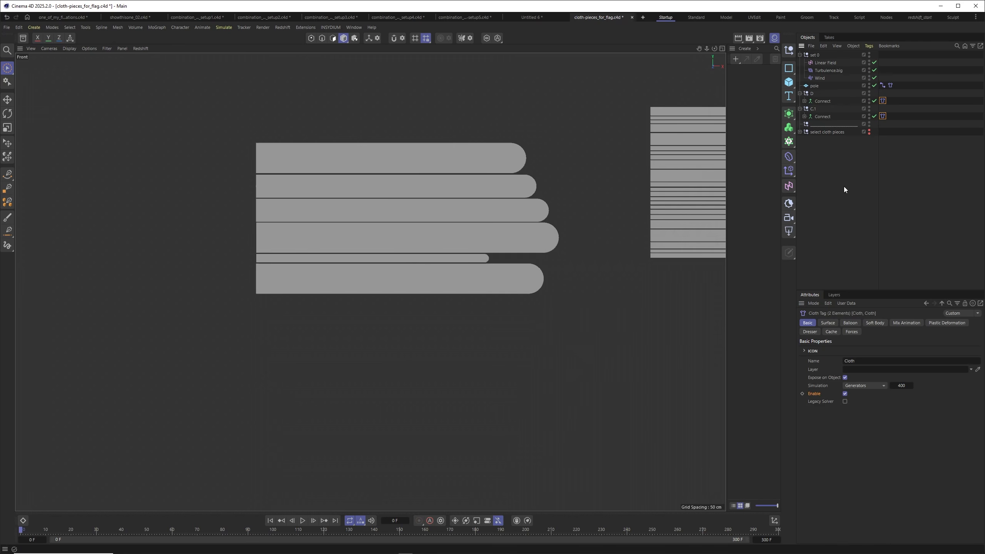
{"action": "left_click", "coordinate": [827, 162]}
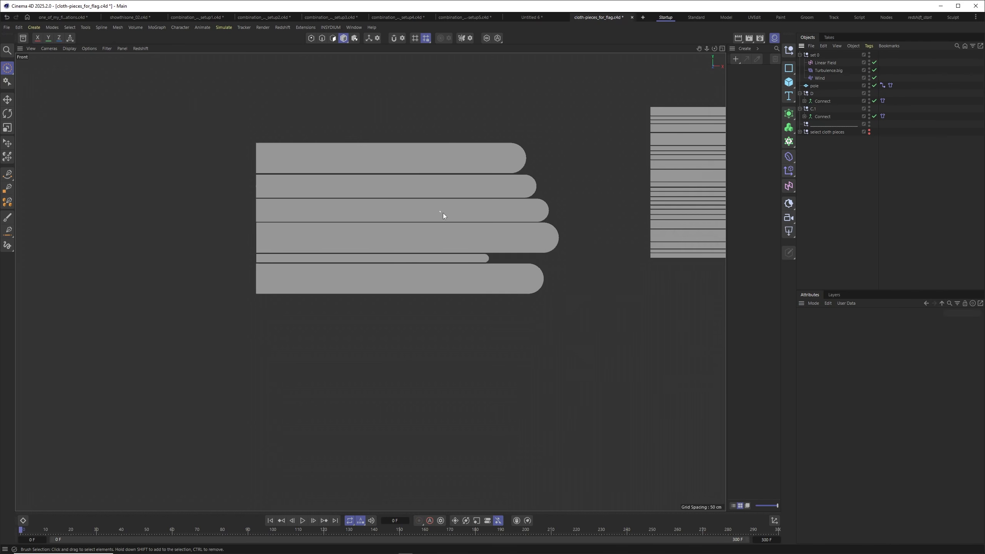
{"action": "scroll", "coordinate": [438, 211], "scroll_direction": "down", "scroll_amount": 3}
Switch to the After Effects composition of the rendered flags and scrub it from the start to 0:00:09:13.
{"action": "left_click", "coordinate": [66, 17]}
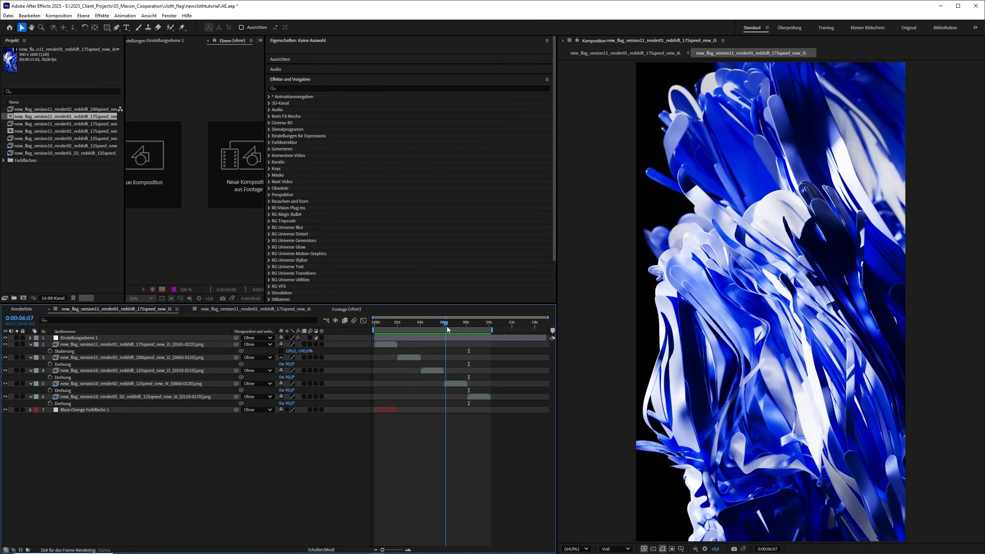
{"action": "left_click_drag", "start_coordinate": [446, 326], "coordinate": [381, 338]}
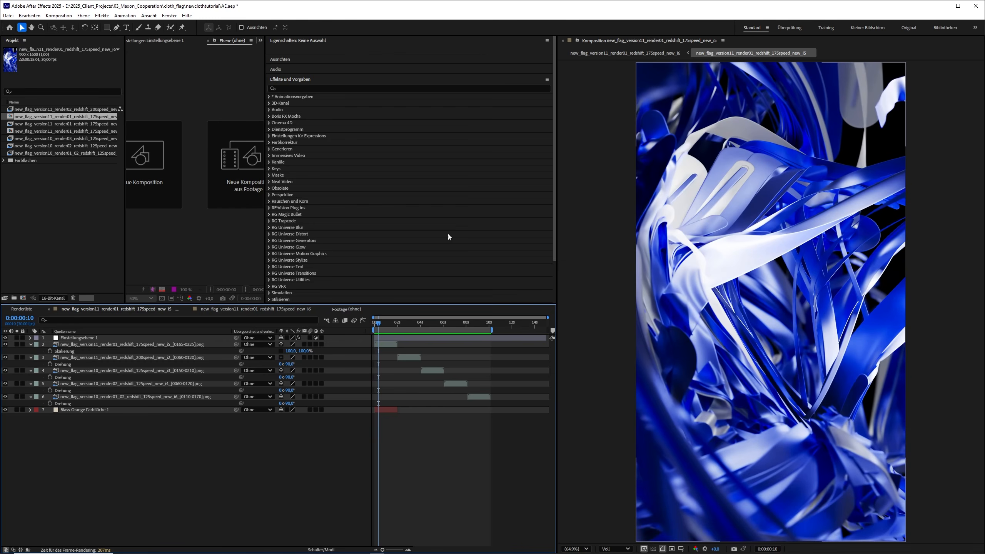
{"action": "left_click", "coordinate": [373, 323]}
{"action": "left_click_drag", "start_coordinate": [374, 330], "coordinate": [482, 325]}
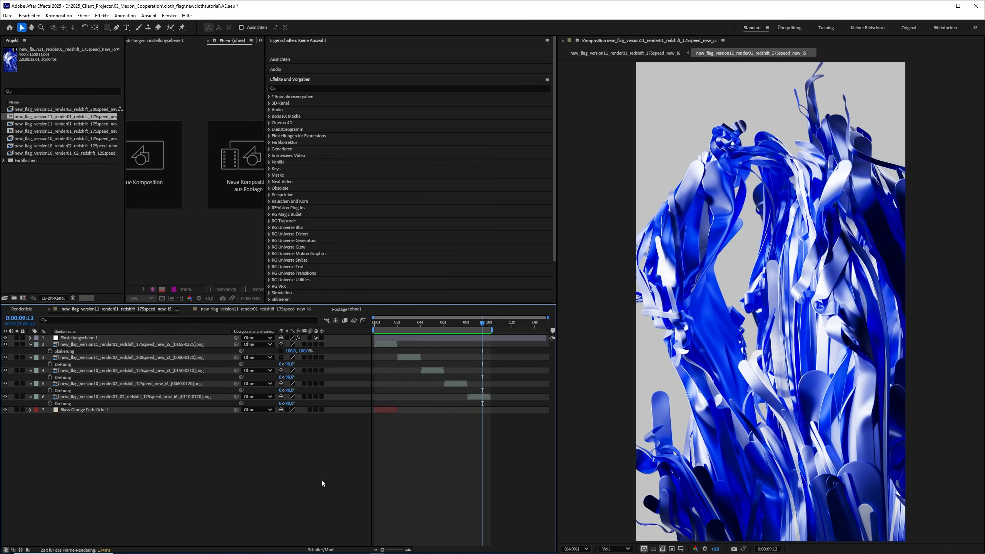